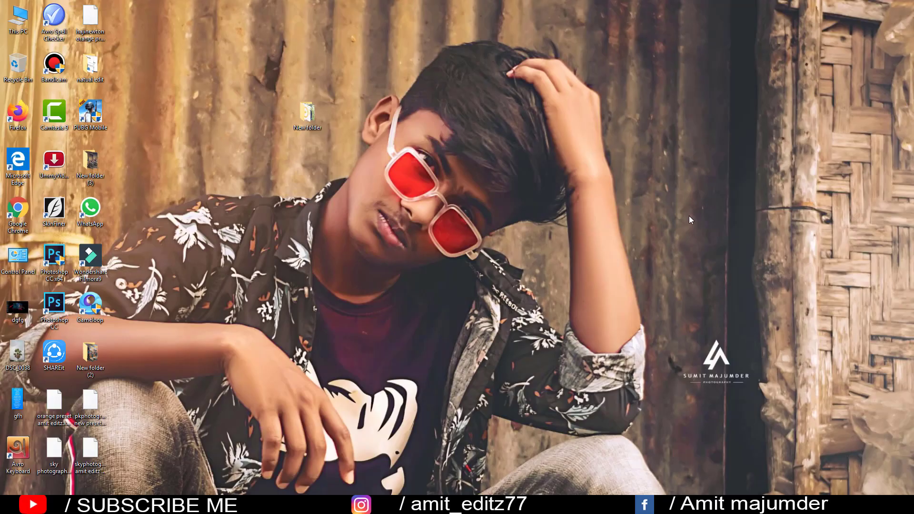
Refresh the desktop and launch Photoshop from its desktop shortcut
right_click(629, 106)
click(643, 133)
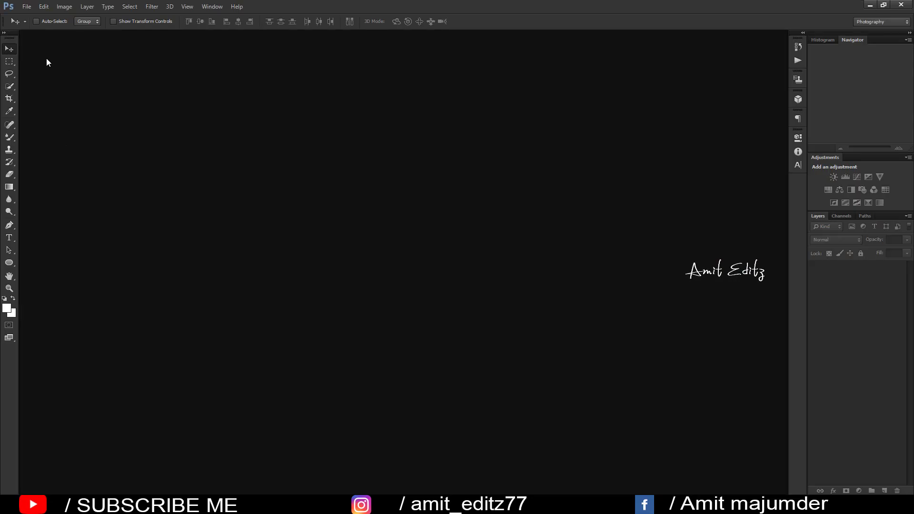
Open DSC_0054 from Desktop\New folder and dock it as a tab filling the workspace
click(27, 6)
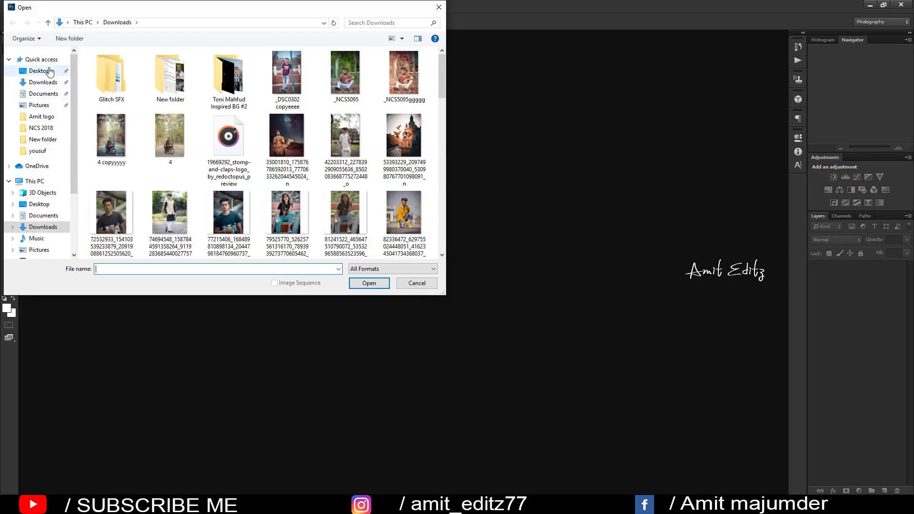
click(40, 71)
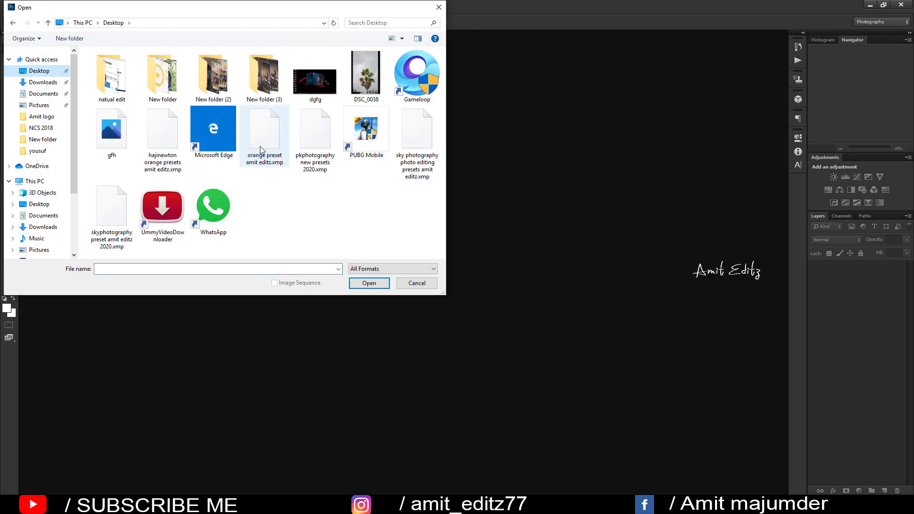
double_click(162, 79)
click(309, 88)
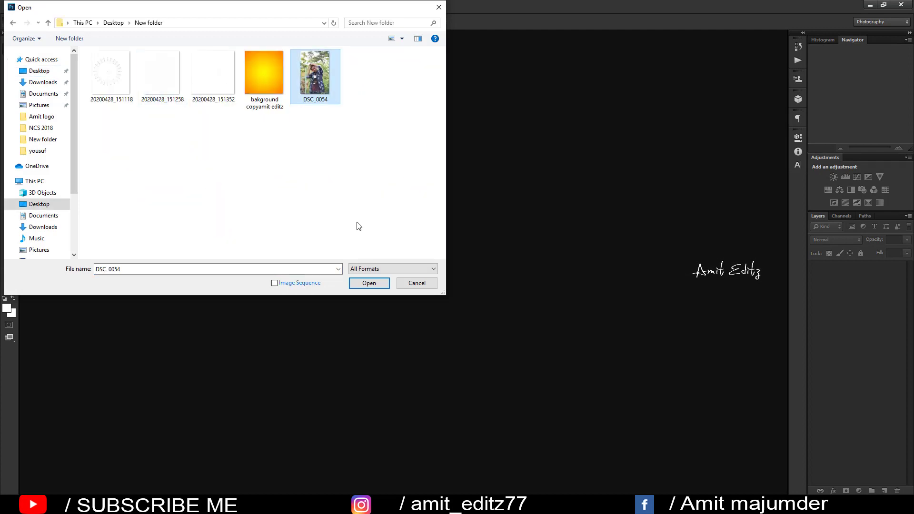
click(373, 287)
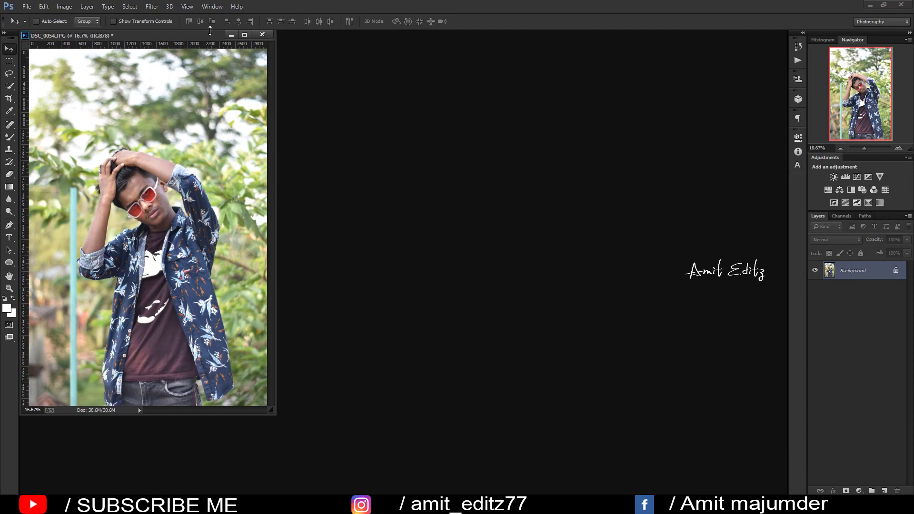
mouse_move(210, 30)
mouse_down()
mouse_move(250, 38)
mouse_move(176, 6)
mouse_up()
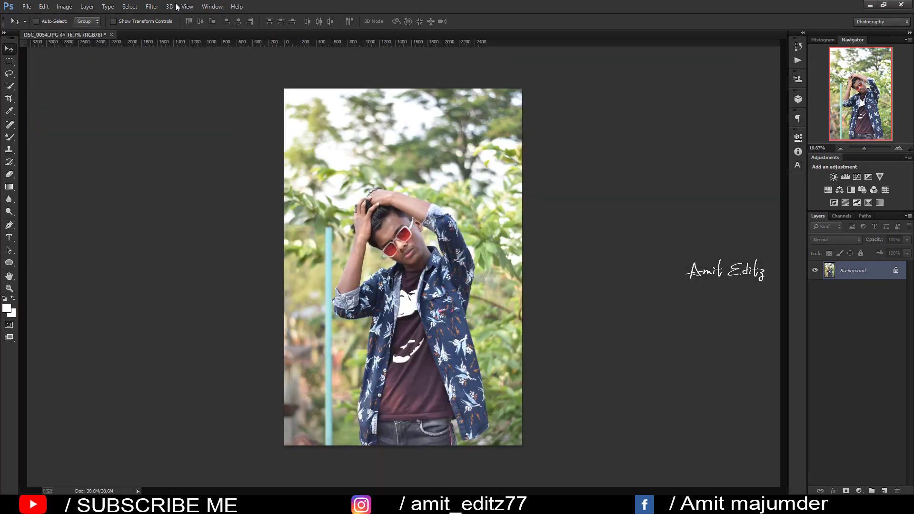
click(152, 6)
Apply Imagenomic Noiseware Professional noise reduction at its Default settings
click(296, 242)
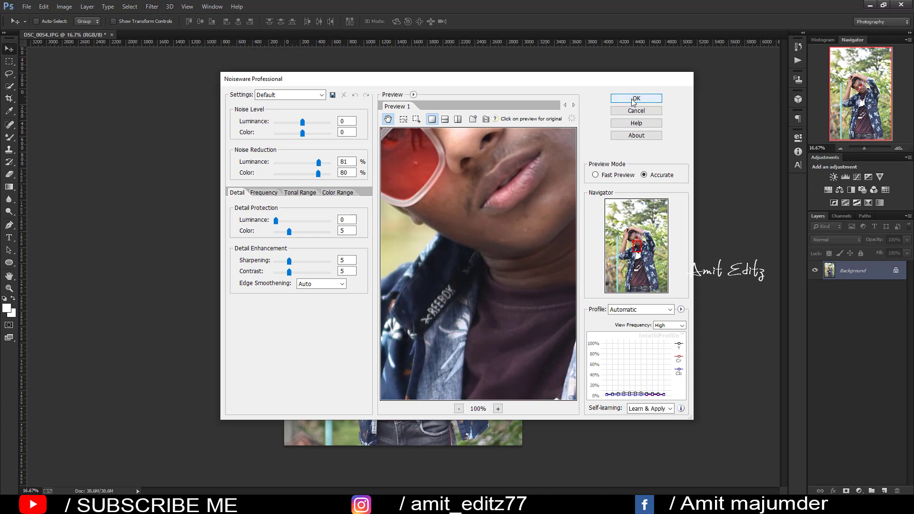
click(627, 98)
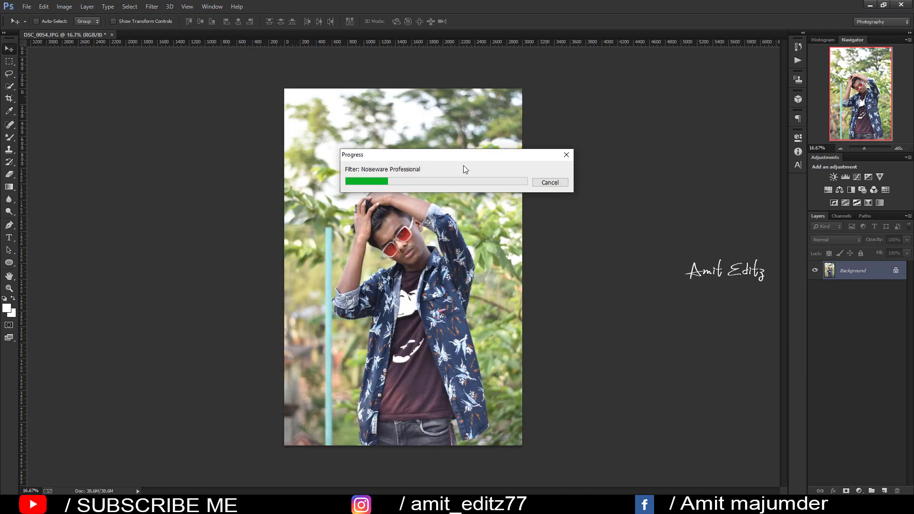
Trace the man's forearm, raised hand and arm edge with the Pen tool
click(9, 225)
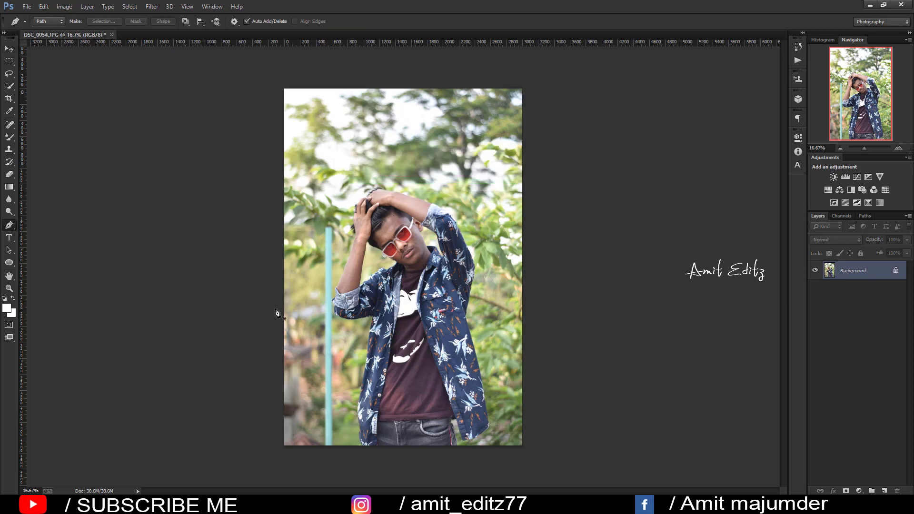
scroll(276, 313, up, 1)
scroll(349, 153, up, 2)
scroll(357, 191, down, 3)
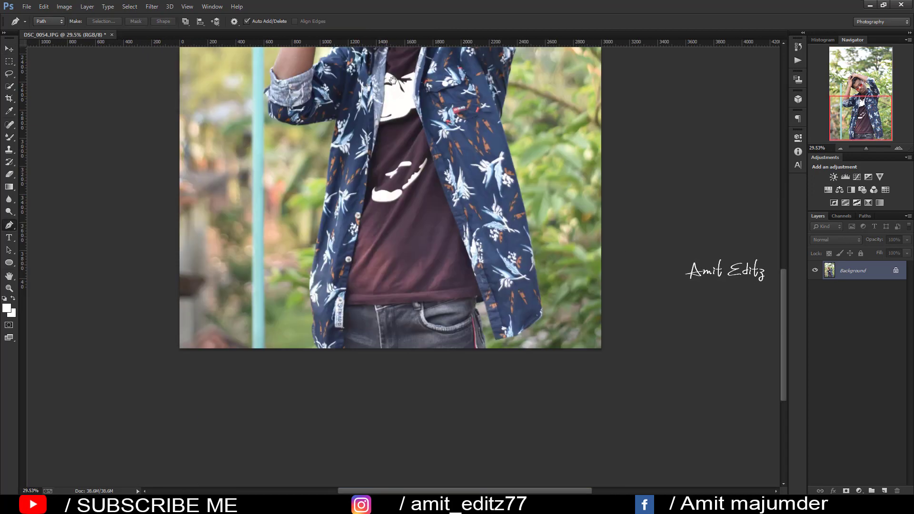
scroll(364, 206, down, 2)
scroll(333, 310, up, 3)
scroll(334, 319, up, 2)
scroll(328, 324, up, 2)
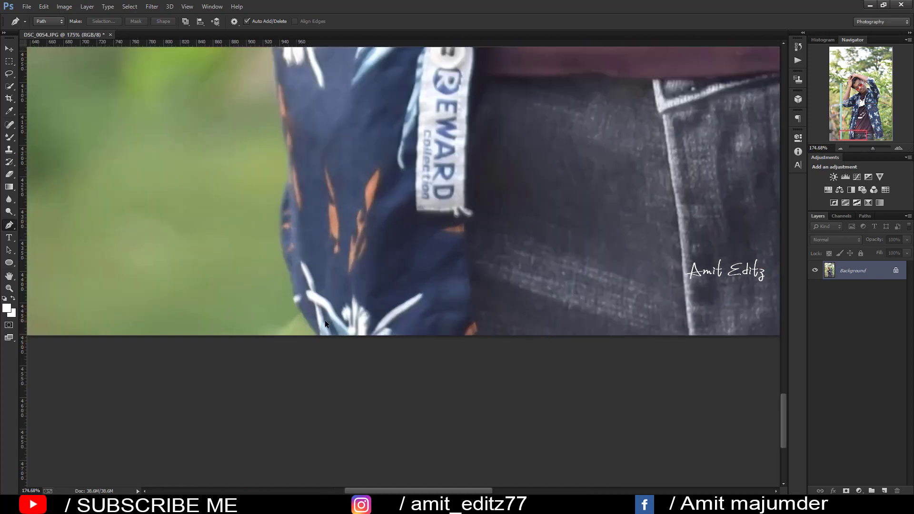
scroll(326, 328, up, 1)
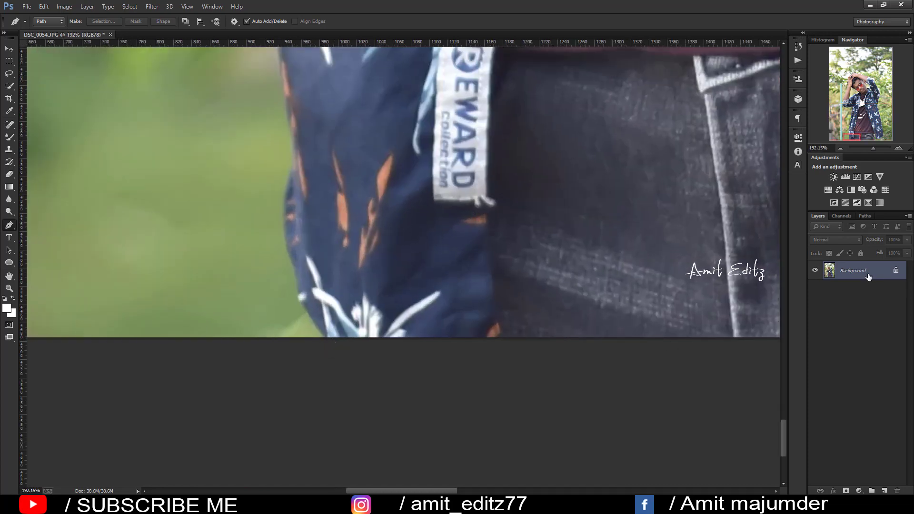
drag(869, 277, 864, 259)
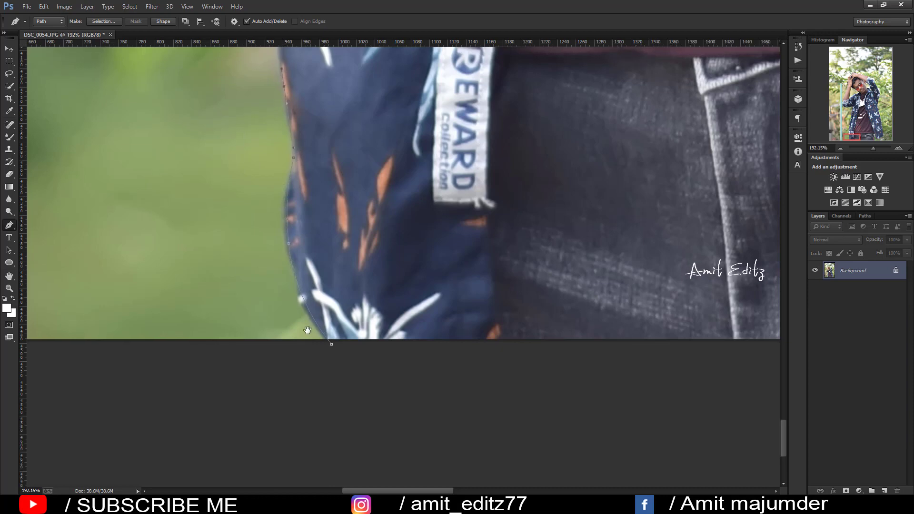
mouse_move(282, 72)
mouse_down()
mouse_move(324, 167)
mouse_move(341, 64)
mouse_up()
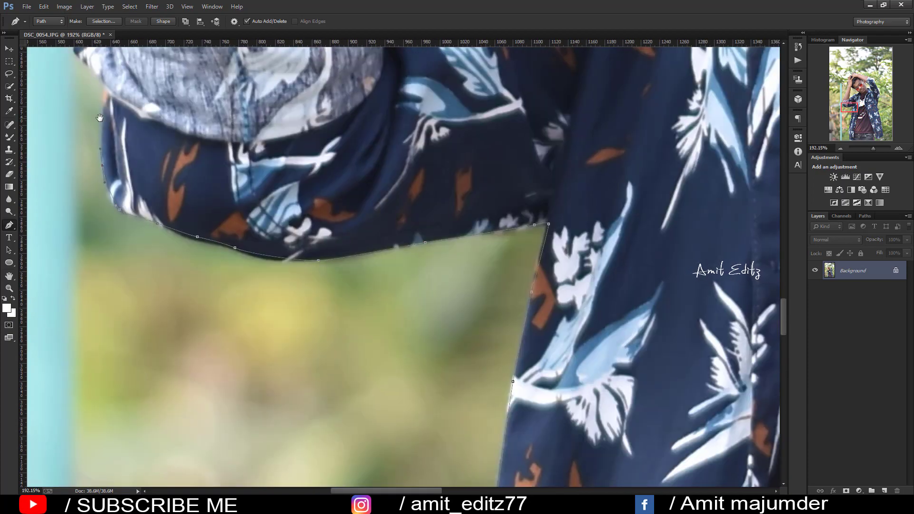
drag(100, 118, 95, 214)
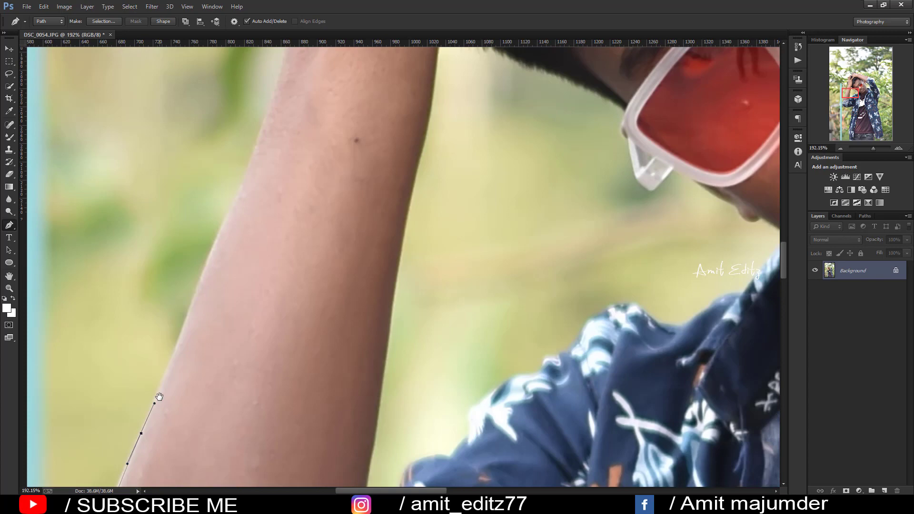
click(224, 224)
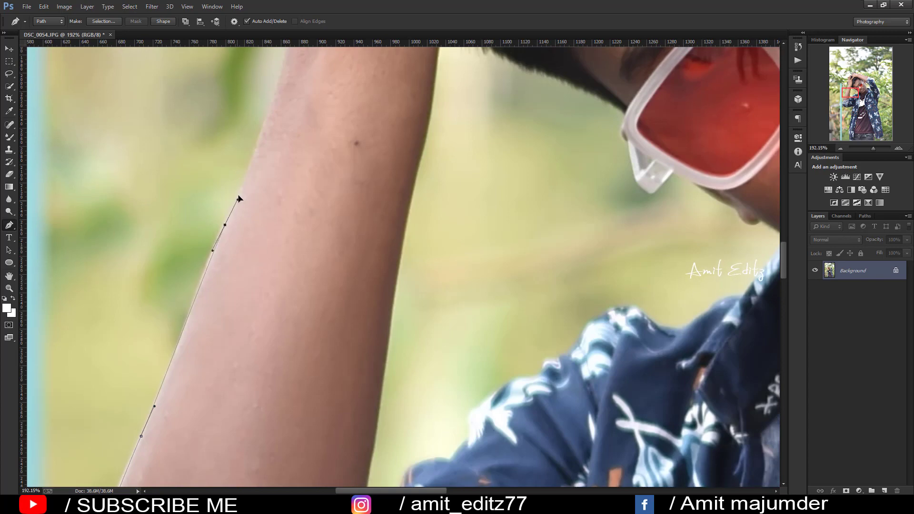
drag(286, 57, 259, 294)
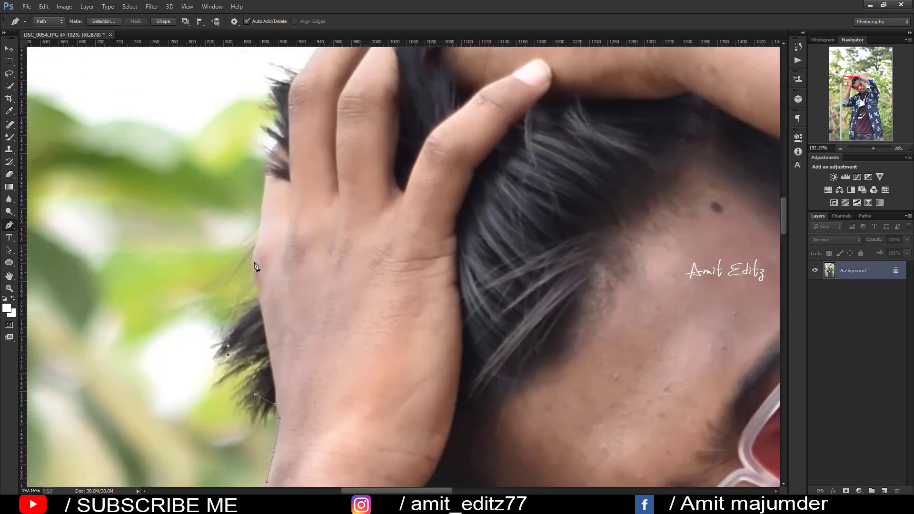
drag(286, 52, 278, 239)
drag(434, 141, 408, 246)
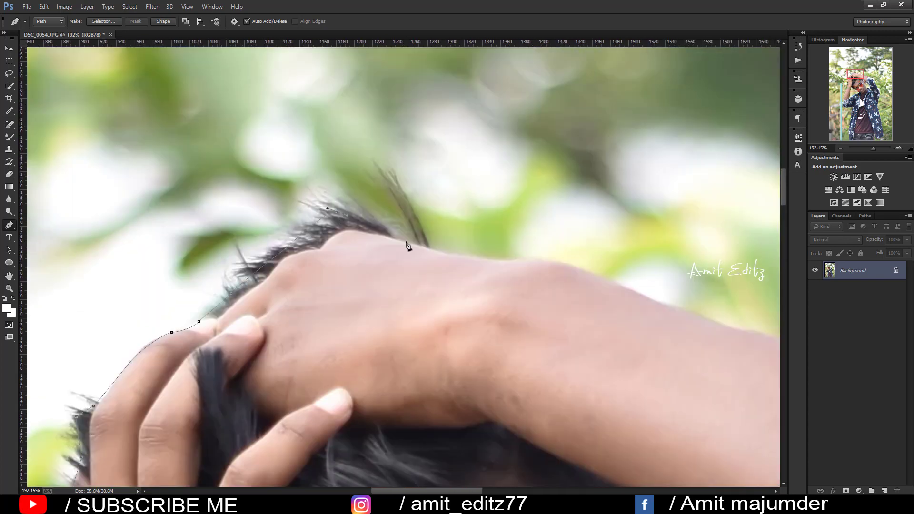
drag(602, 282, 424, 201)
click(457, 212)
click(538, 243)
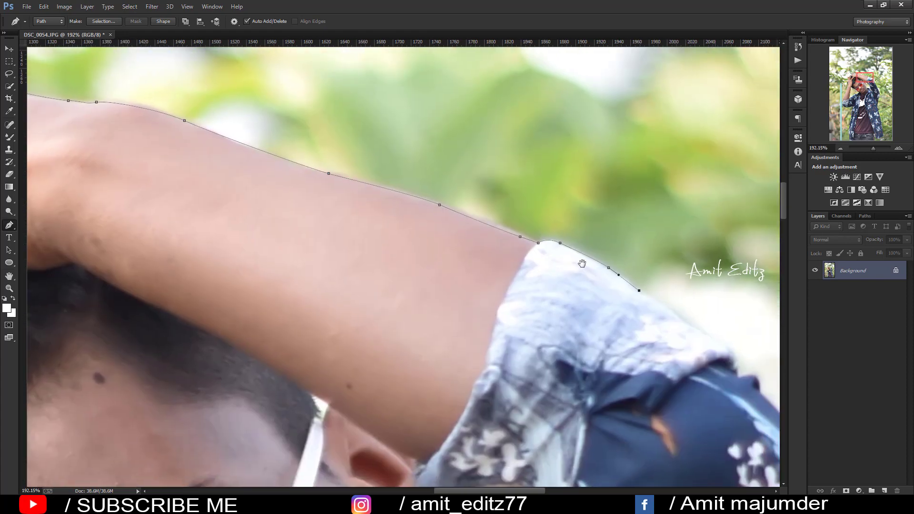
Continue the Pen path over the shoulder, down the shirt edge and along the hem
drag(593, 264, 379, 139)
click(409, 168)
mouse_move(507, 280)
mouse_down()
mouse_move(388, 245)
mouse_move(381, 143)
mouse_up()
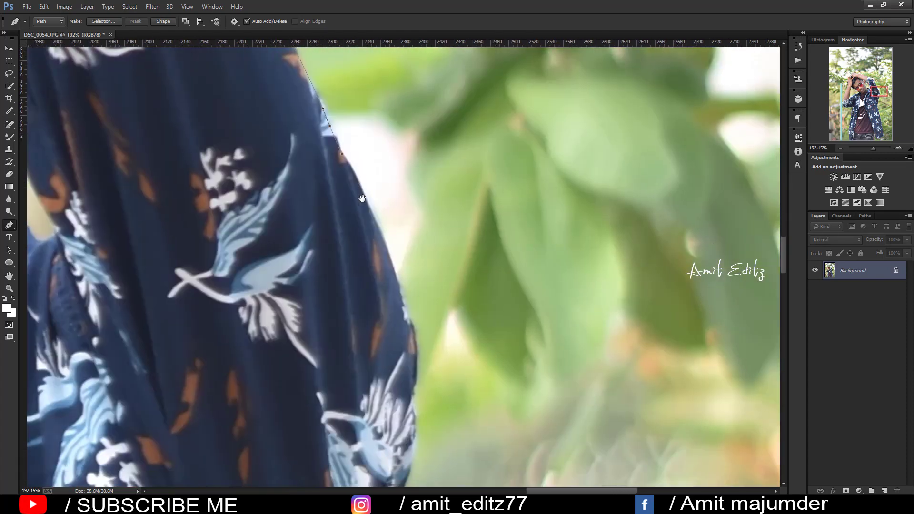
click(406, 211)
drag(390, 310, 378, 257)
drag(341, 402, 339, 252)
click(336, 209)
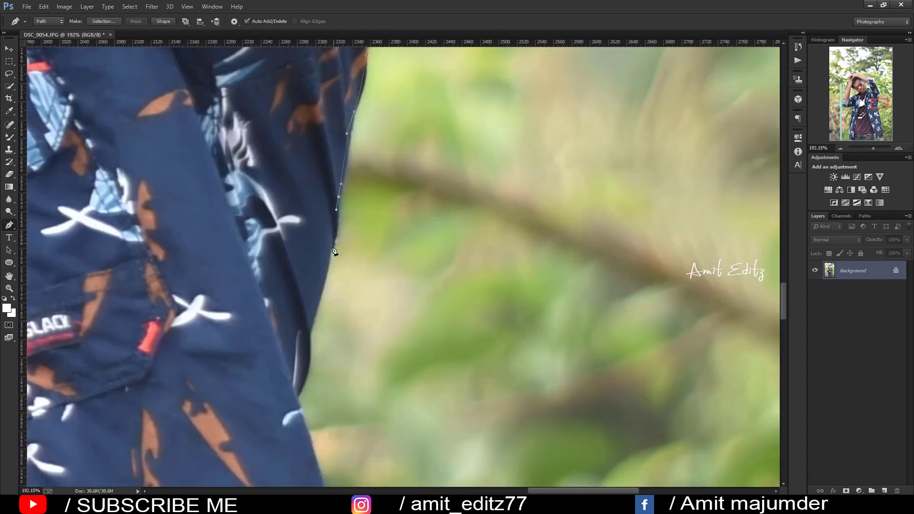
scroll(314, 395, down, 5)
scroll(323, 371, down, 3)
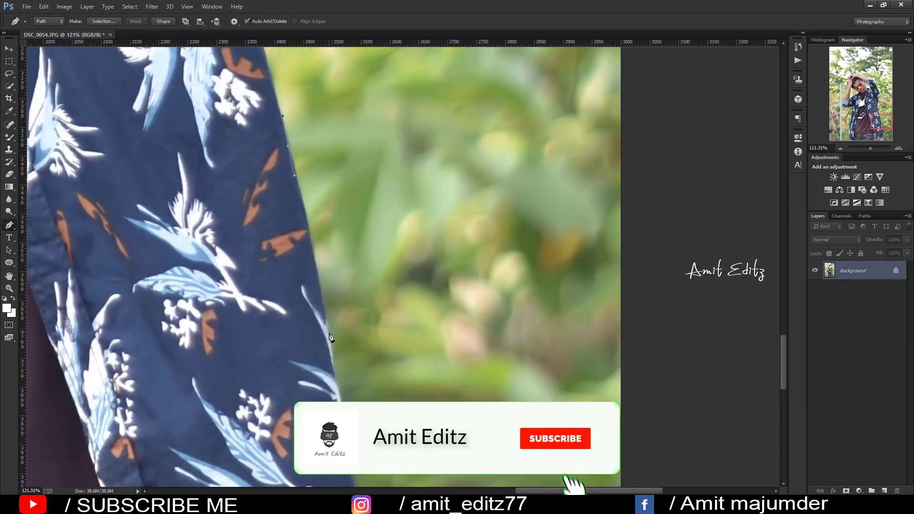
scroll(333, 339, down, 5)
click(423, 200)
click(381, 232)
click(340, 261)
click(287, 283)
click(235, 293)
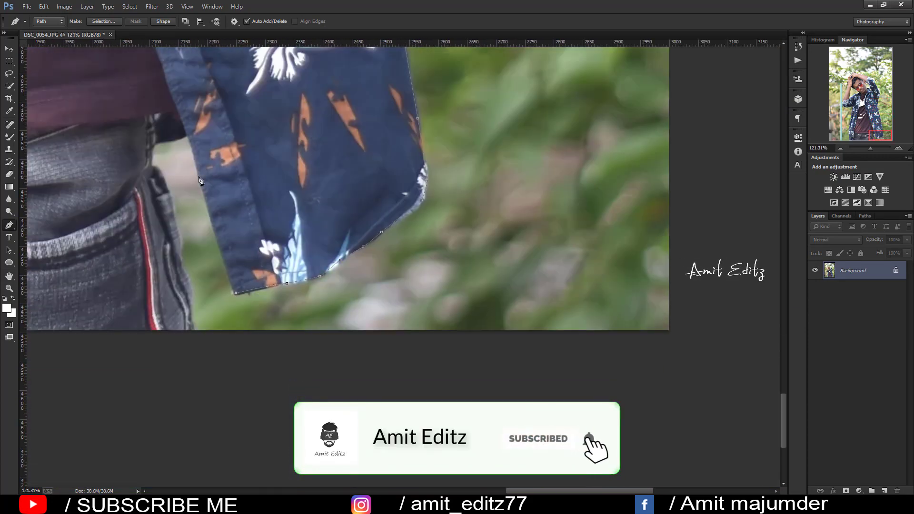
scroll(184, 279, down, 3)
scroll(249, 276, left, 2)
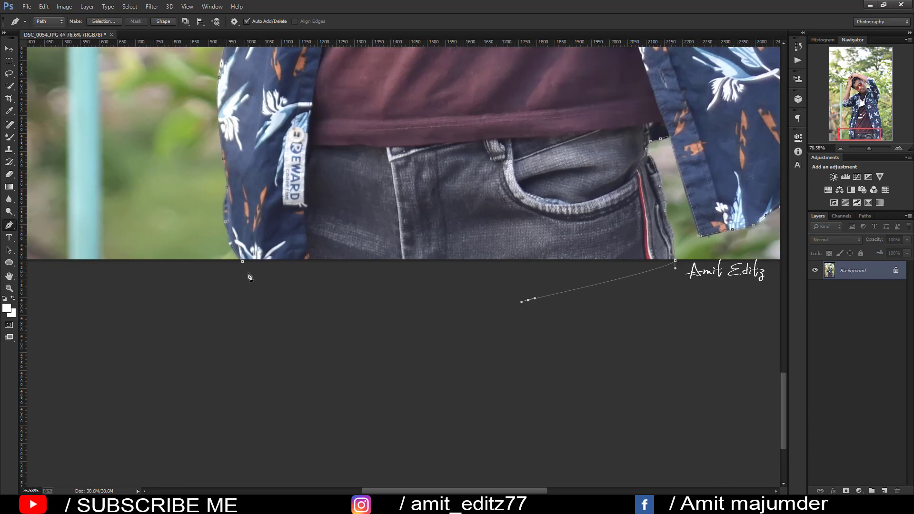
Turn the path into a selection, copy it to Layer 1, and hide the Background layer
right_click(398, 132)
click(436, 167)
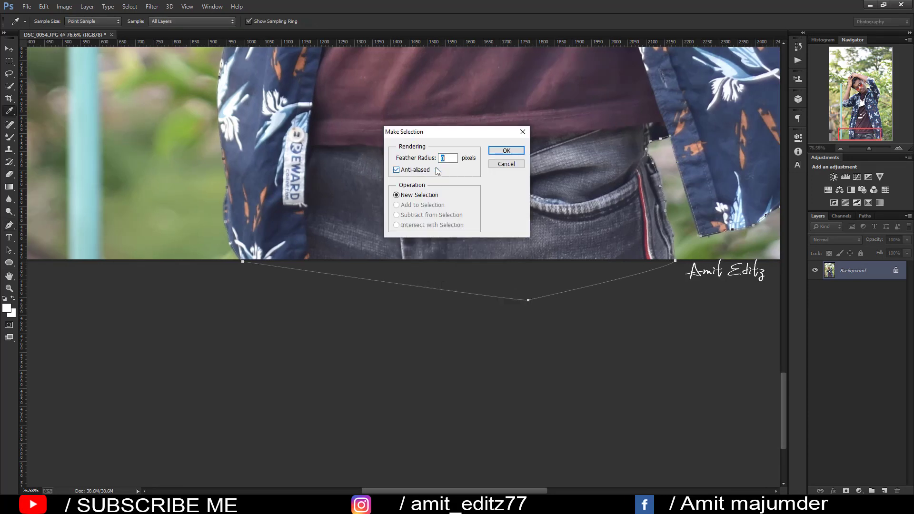
key(Return)
key(ctrl+j)
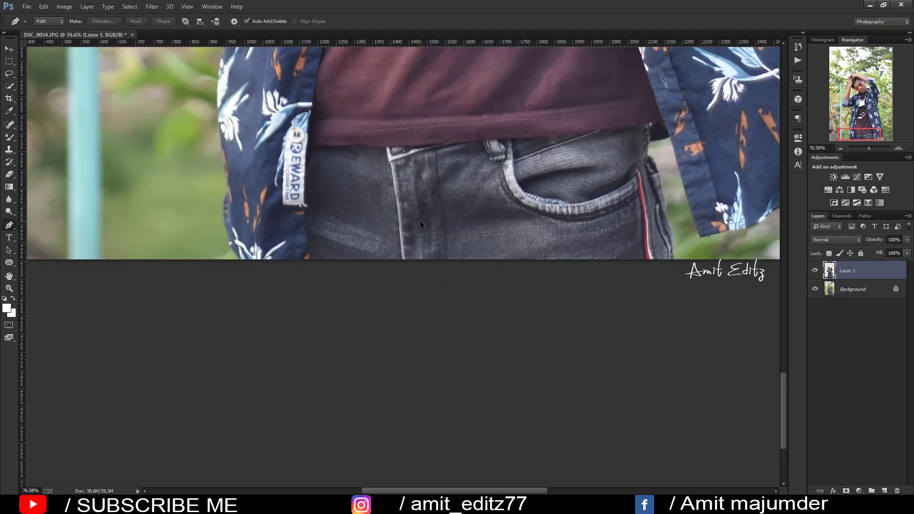
scroll(429, 222, down, 3)
scroll(439, 228, down, 3)
click(815, 289)
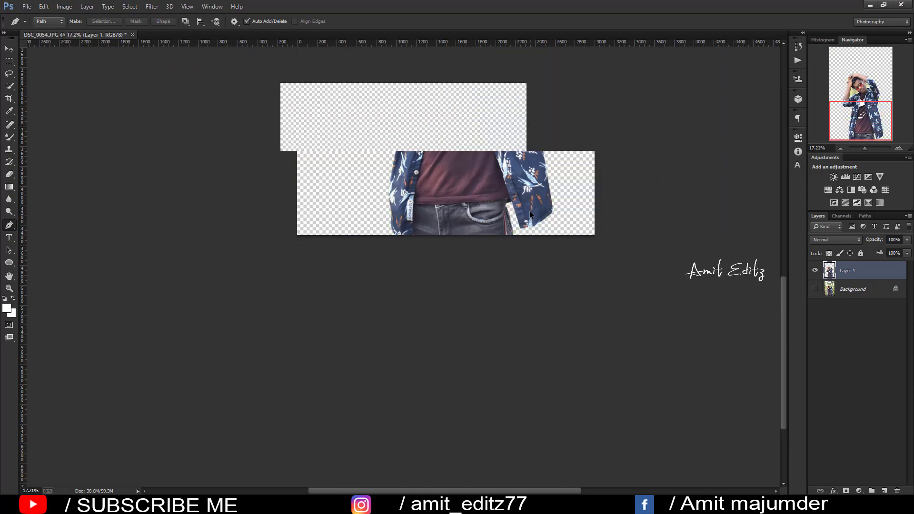
scroll(325, 231, up, 2)
scroll(369, 278, up, 2)
Outline the hair edge near the glasses along the shirt and make it a selection
scroll(353, 299, up, 3)
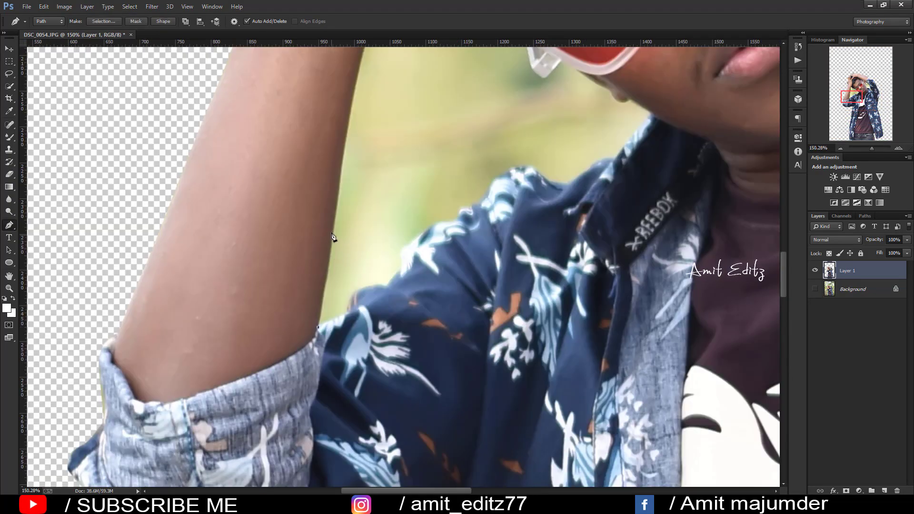
drag(356, 94, 316, 259)
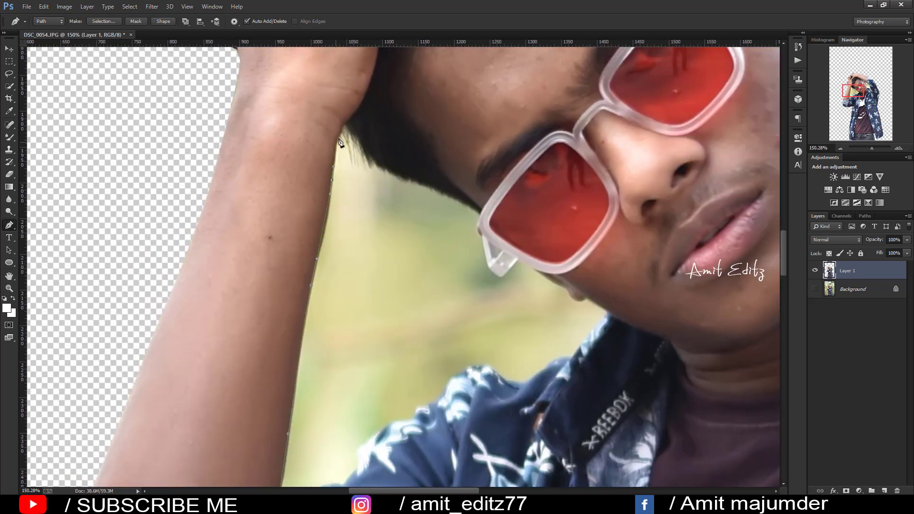
click(466, 204)
click(480, 210)
scroll(482, 215, up, 2)
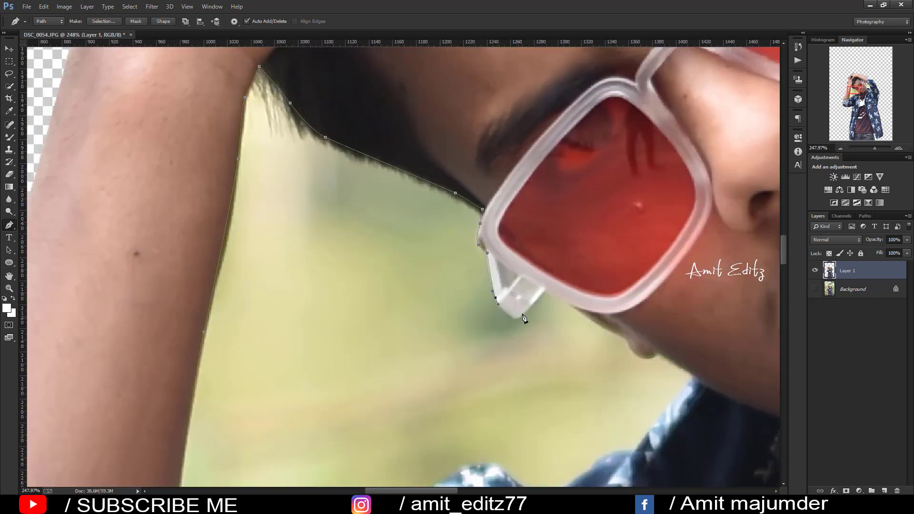
drag(624, 339, 426, 210)
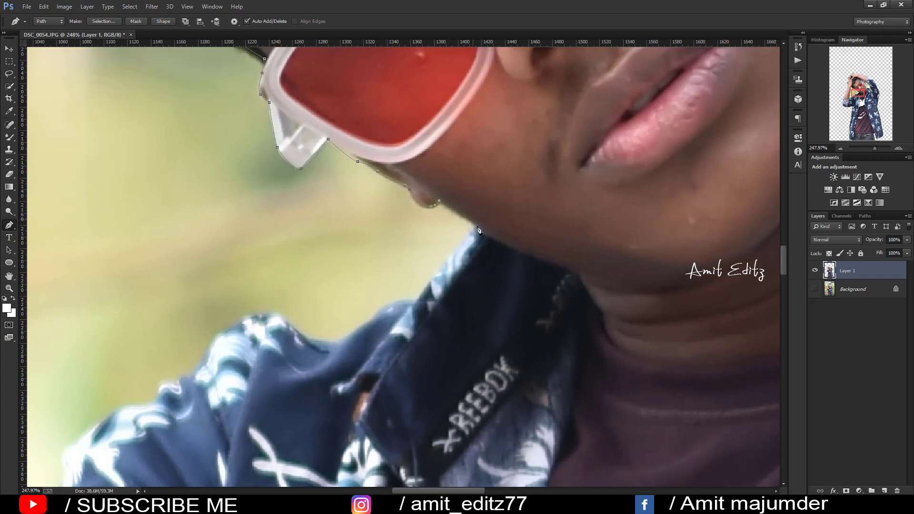
drag(207, 361, 493, 154)
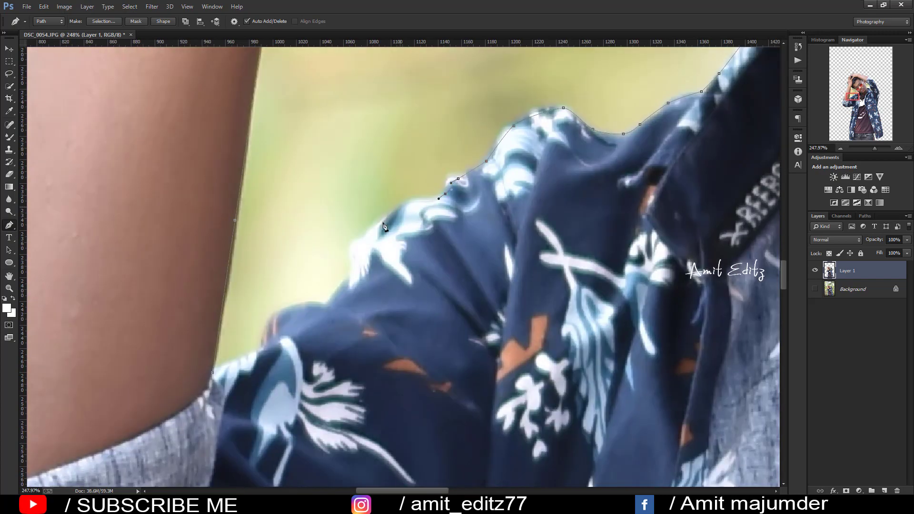
right_click(404, 176)
scroll(517, 193, down, 5)
scroll(517, 193, down, 4)
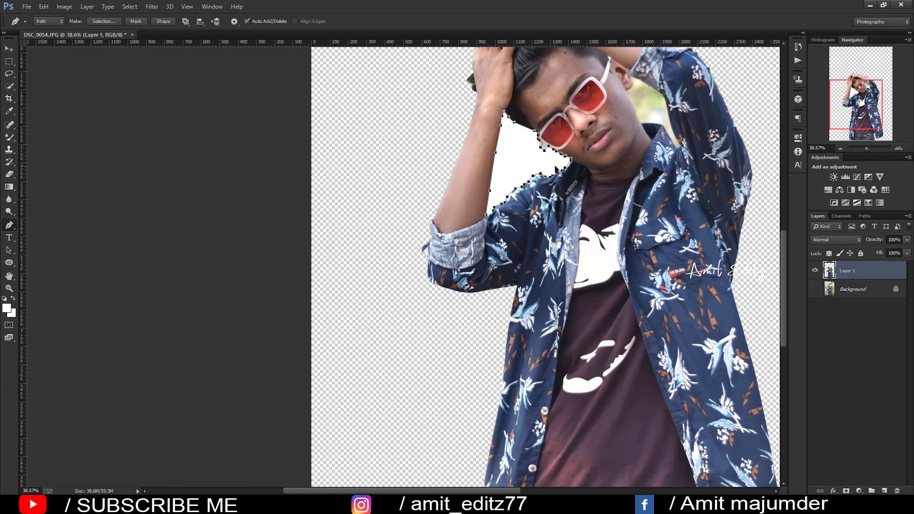
right_click(528, 158)
click(564, 202)
key(Return)
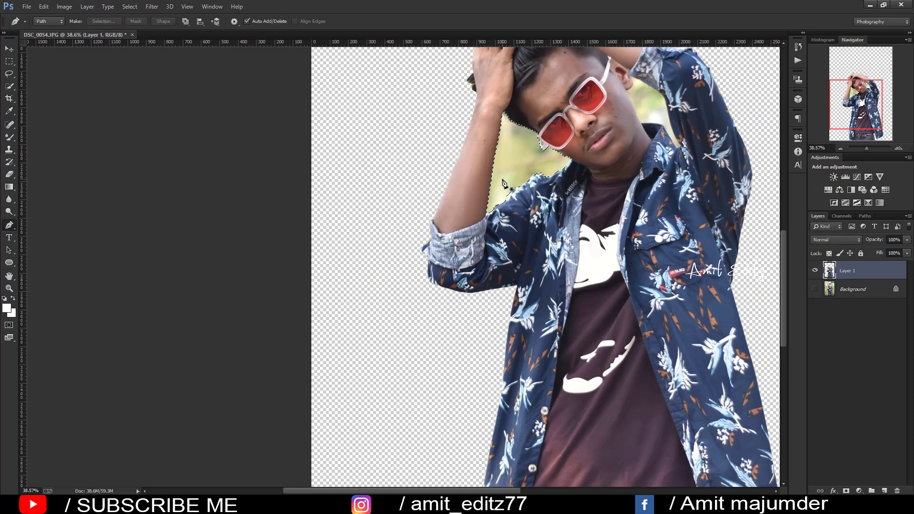
Outline the background gap between neck and raised arm, select it and delete it
scroll(595, 171, up, 3)
scroll(493, 252, up, 3)
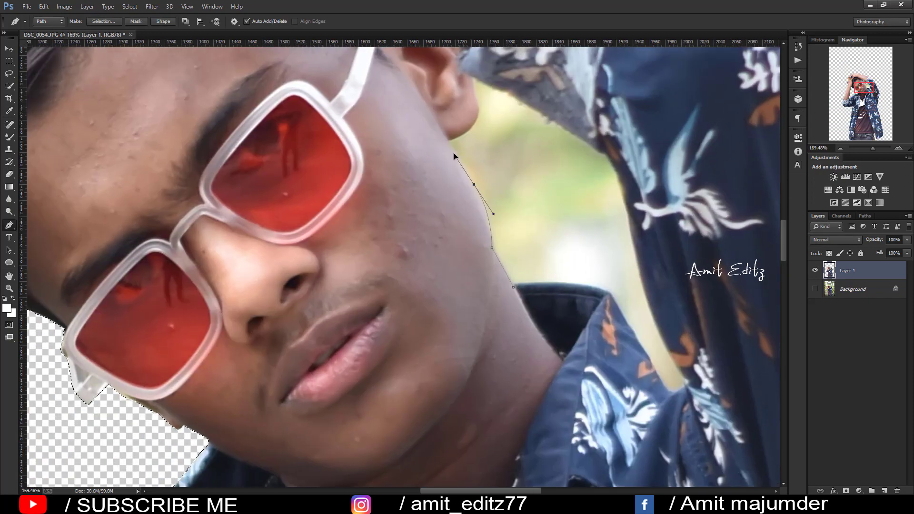
drag(477, 120, 437, 273)
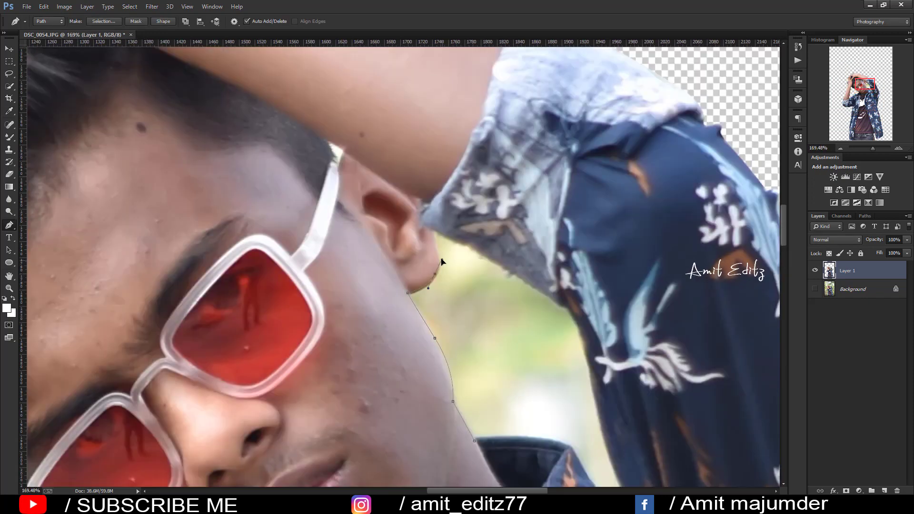
click(562, 307)
drag(562, 307, 462, 128)
click(497, 195)
click(513, 271)
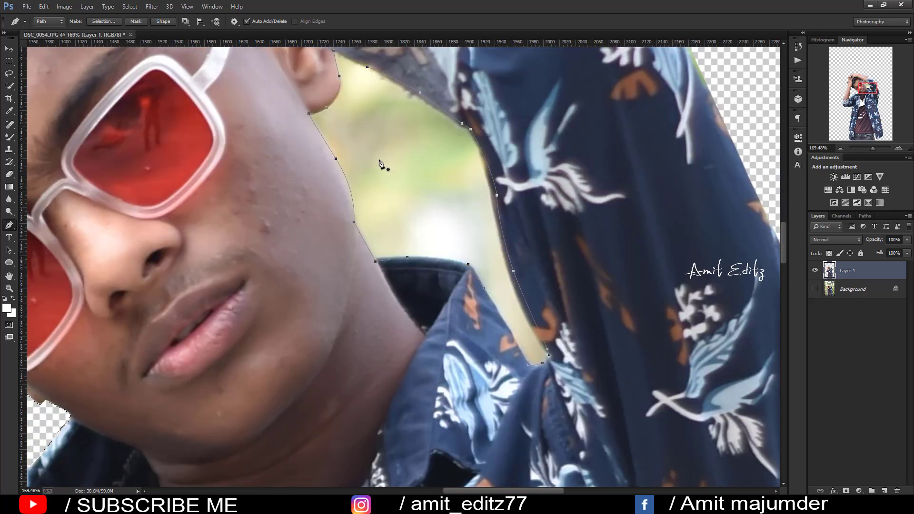
right_click(378, 145)
click(395, 187)
key(Return)
key(Delete)
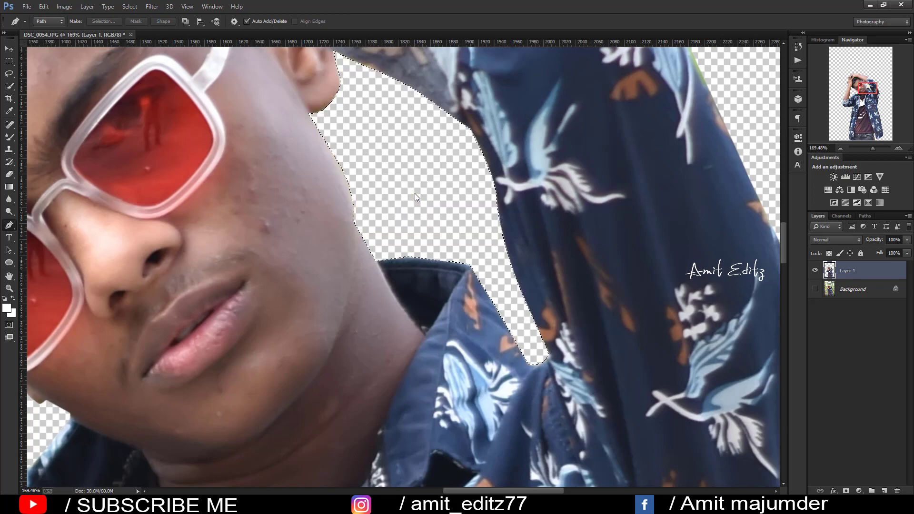
scroll(415, 193, down, 3)
scroll(408, 201, down, 1)
scroll(408, 193, down, 3)
scroll(407, 196, down, 2)
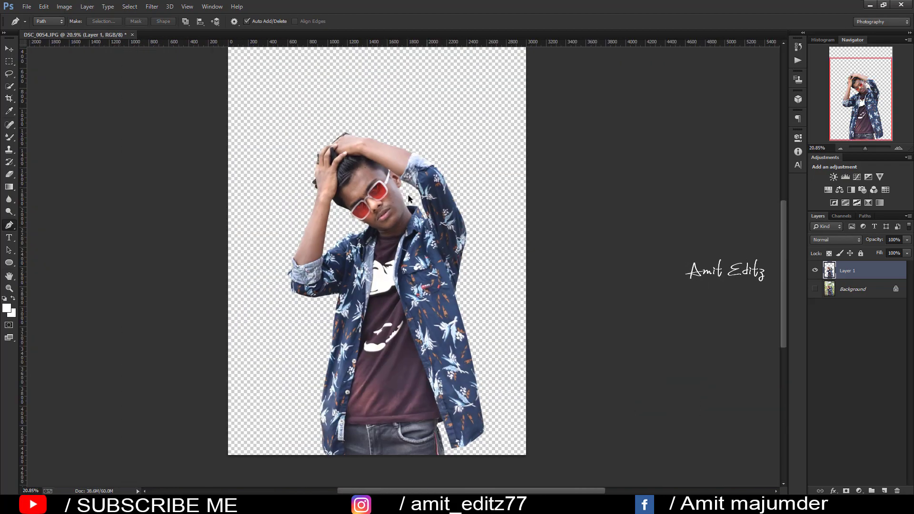
scroll(407, 195, down, 2)
scroll(408, 195, down, 1)
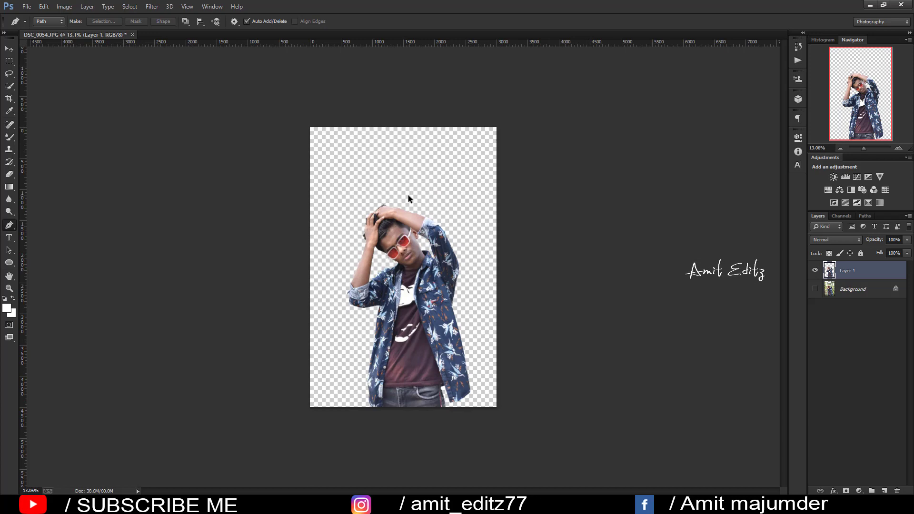
Bring the orange-yellow gradient image in as Layer 2 beneath the man's Layer 1
click(27, 7)
click(28, 26)
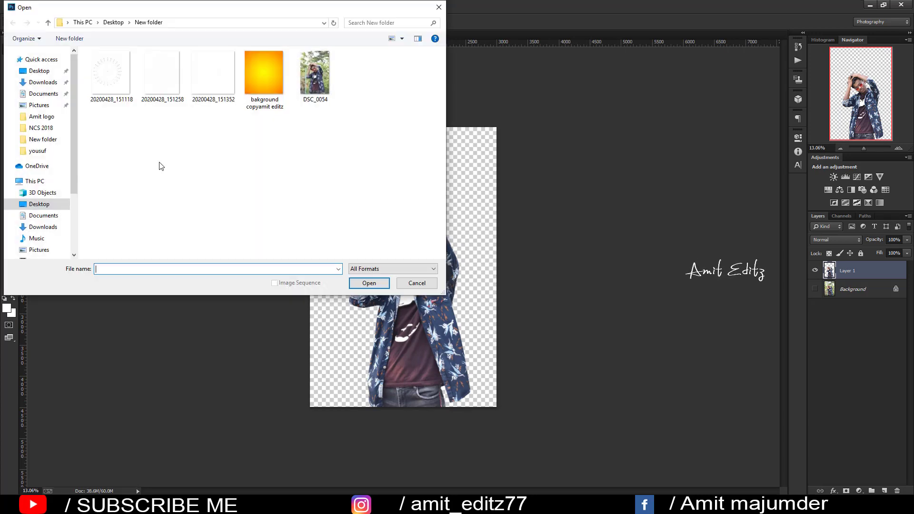
double_click(261, 93)
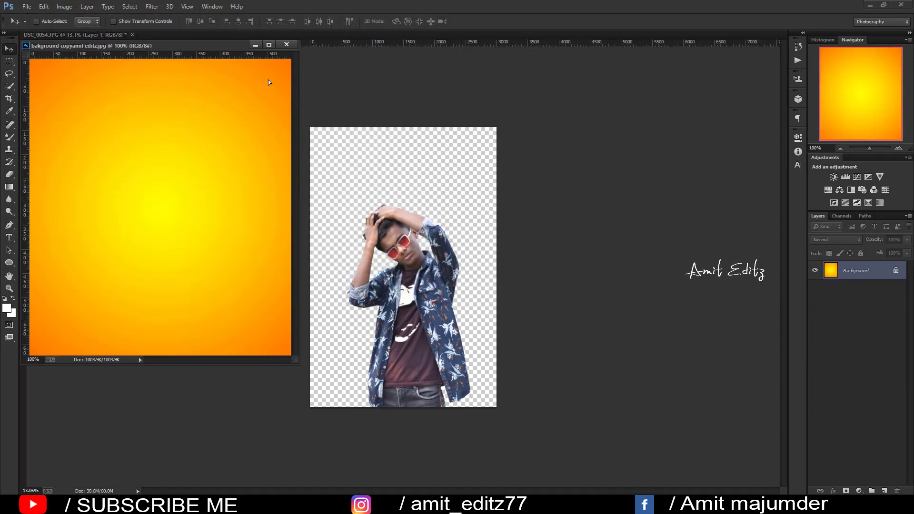
drag(268, 82, 353, 225)
click(286, 44)
drag(857, 271, 882, 297)
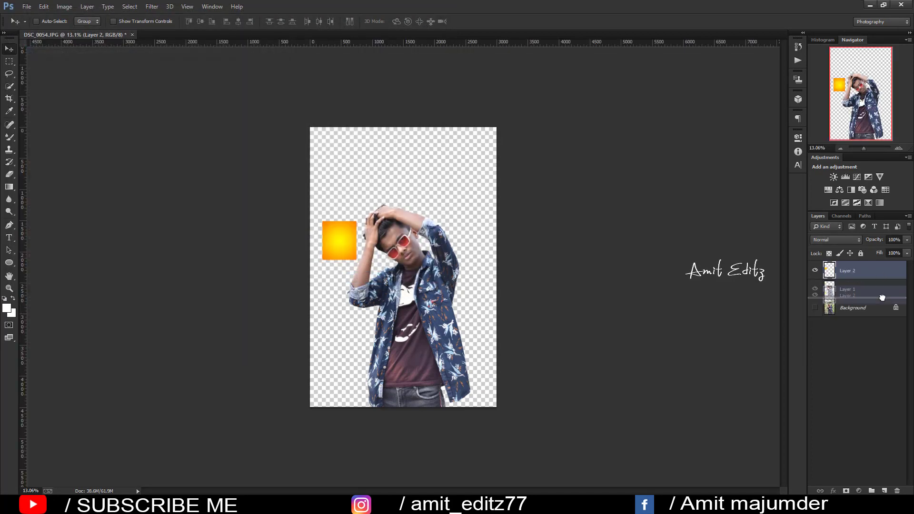
Scale and position the gradient with Ctrl+T to cover the whole canvas
key(ctrl+t)
drag(356, 222, 493, 65)
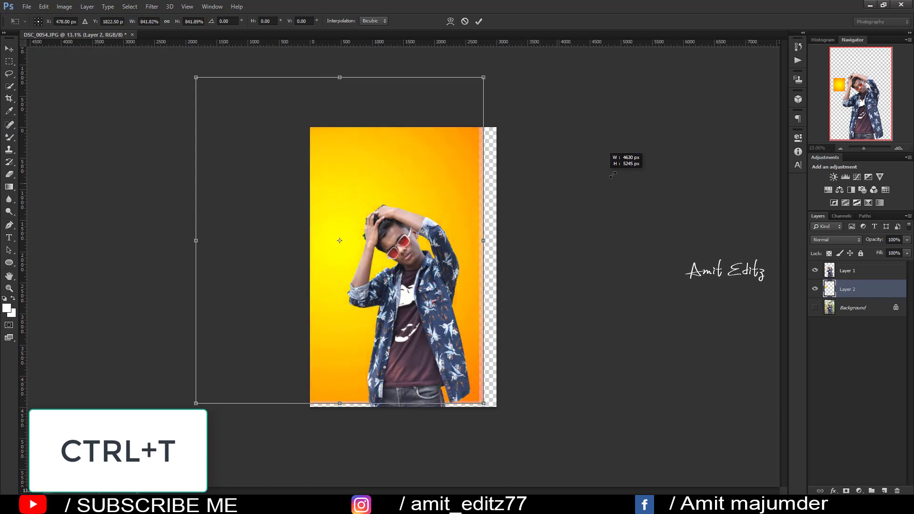
drag(374, 295, 433, 284)
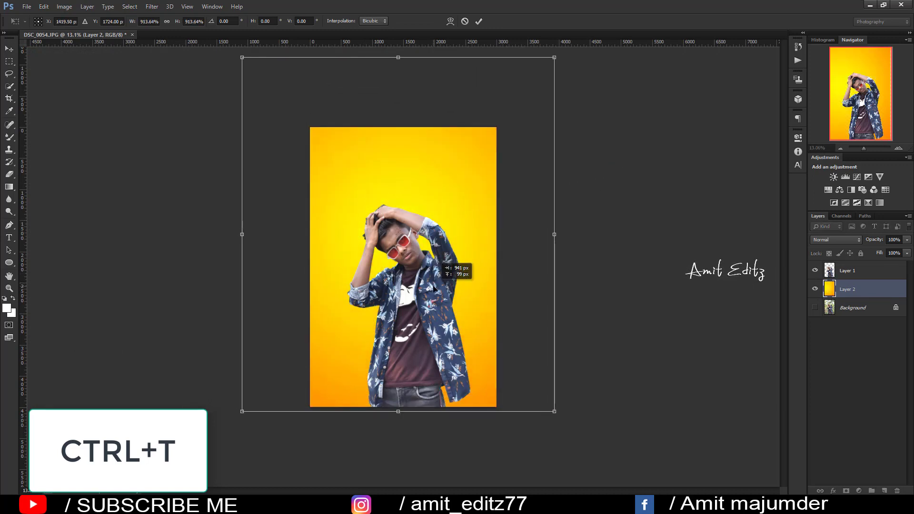
Commit the gradient's scaling and crop the canvas wider toward the right
key(Return)
key(ctrl+minus)
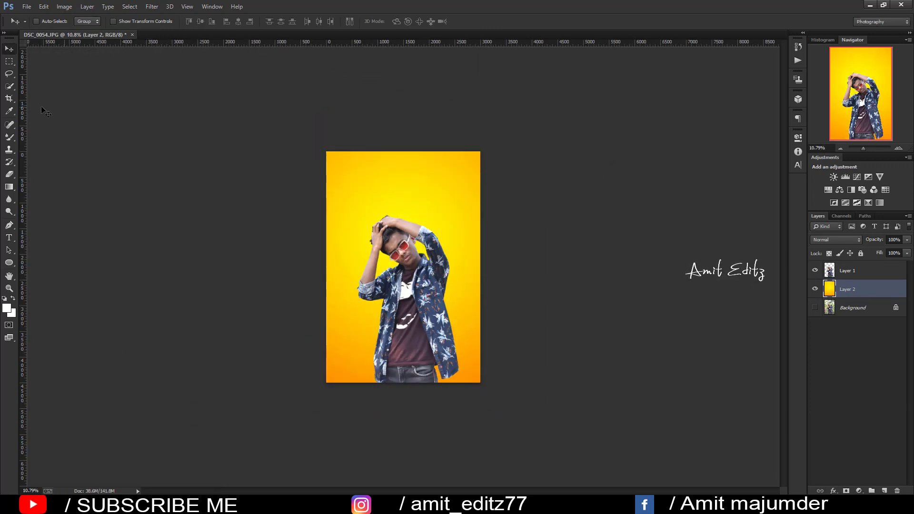
key(c)
drag(348, 182, 307, 146)
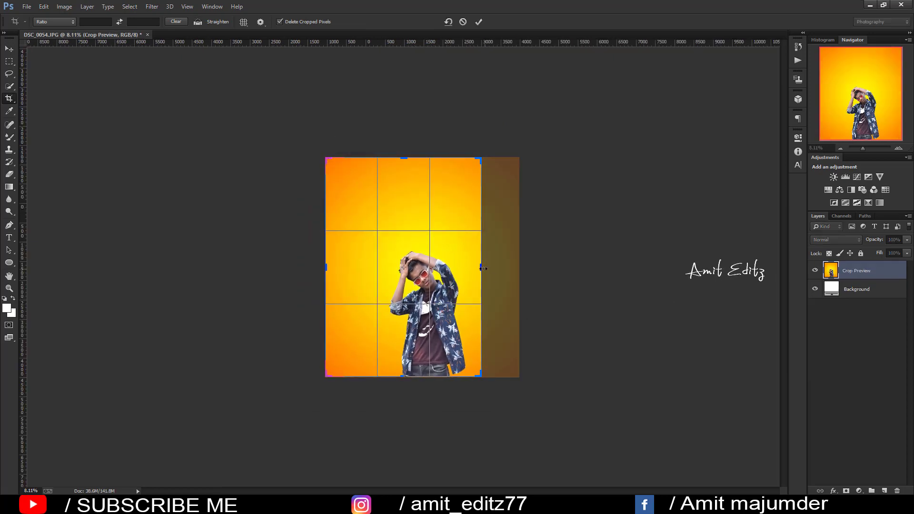
drag(480, 267, 501, 262)
key(Return)
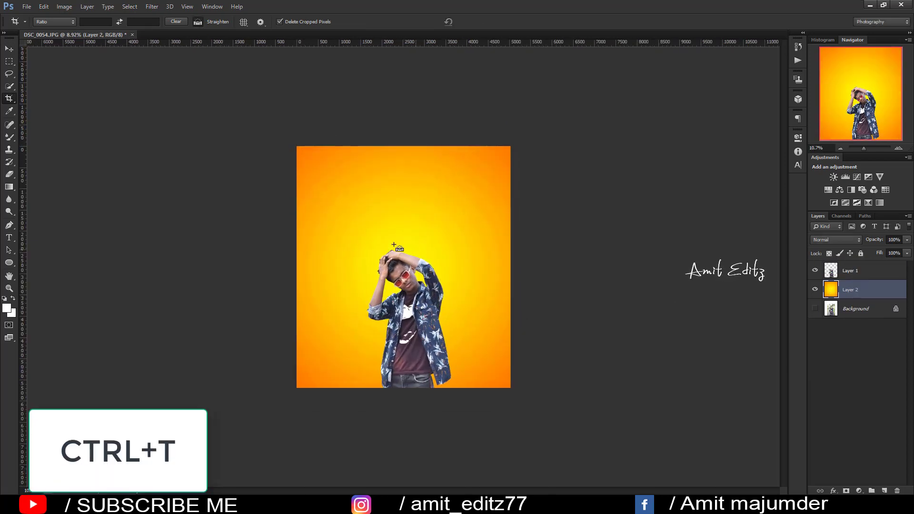
Scale Layer 1's man up and move him higher so he fills more of the frame
key(v)
click(844, 270)
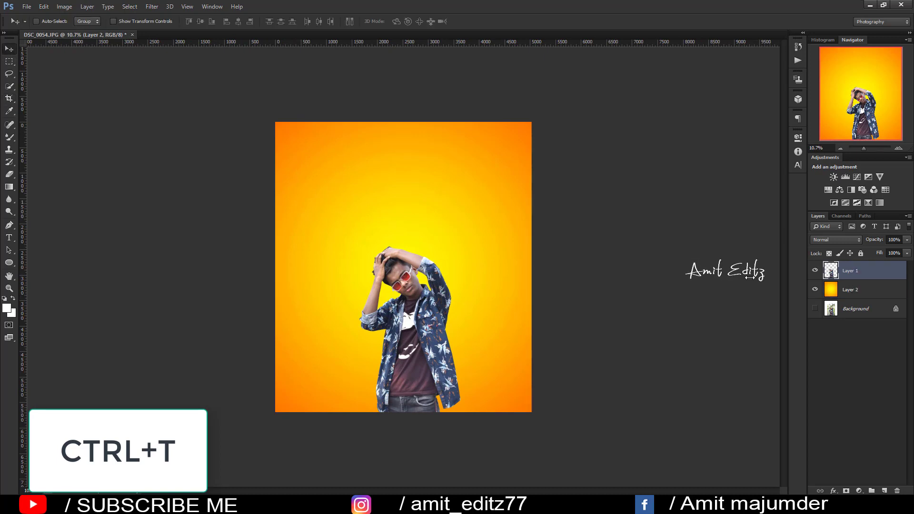
key(ctrl+t)
drag(493, 258, 511, 227)
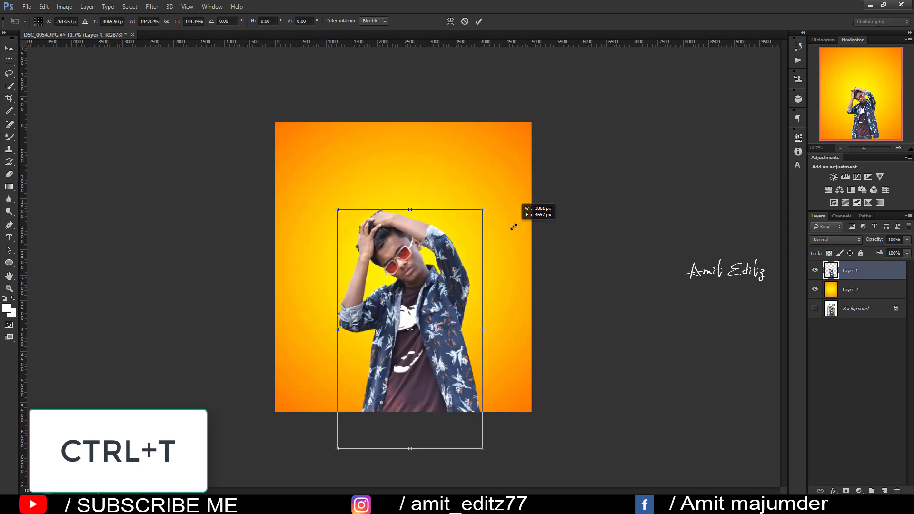
mouse_move(443, 348)
mouse_down()
mouse_move(441, 307)
mouse_move(445, 315)
mouse_up()
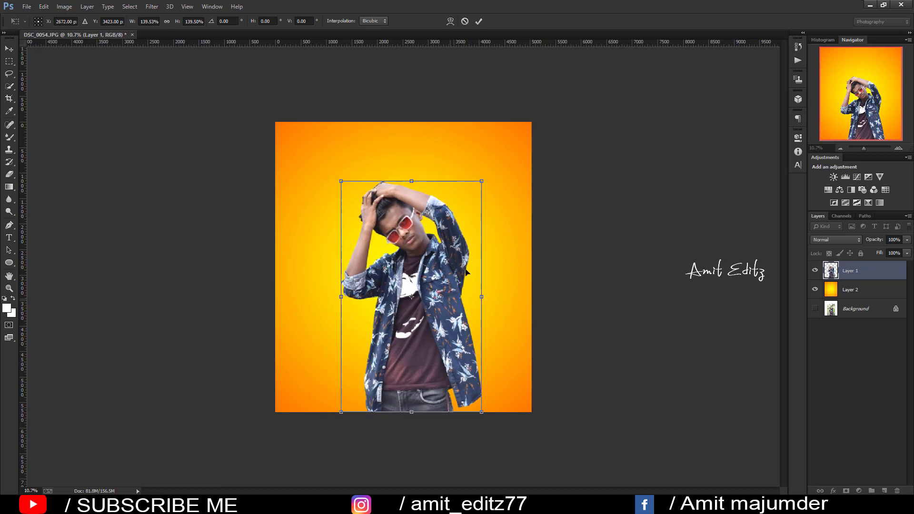
drag(482, 182, 480, 184)
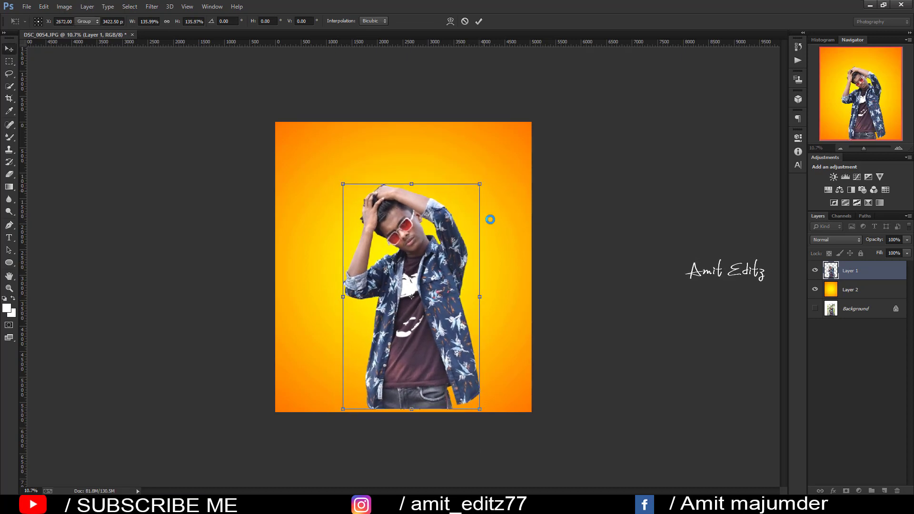
key(Return)
key(ctrl+plus)
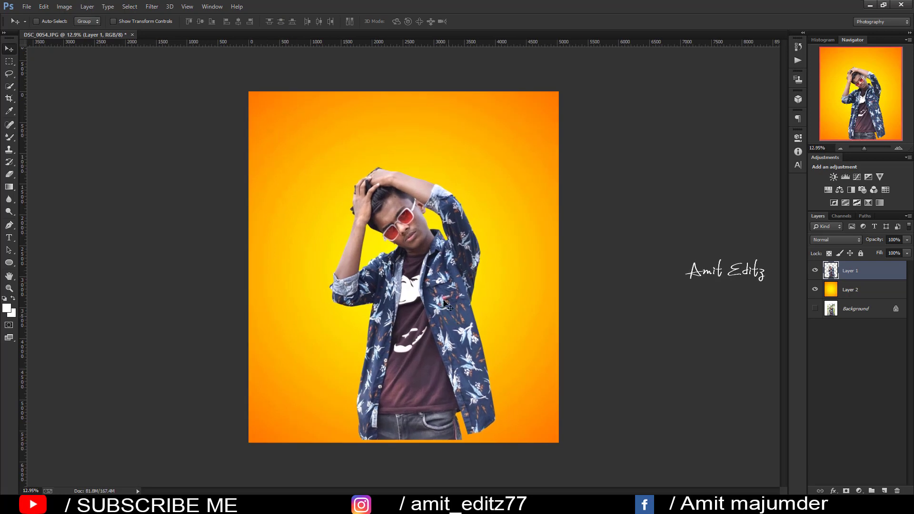
Open the white paint-drip PNG and drag it into the photo as Layer 3
click(27, 7)
click(38, 24)
double_click(213, 74)
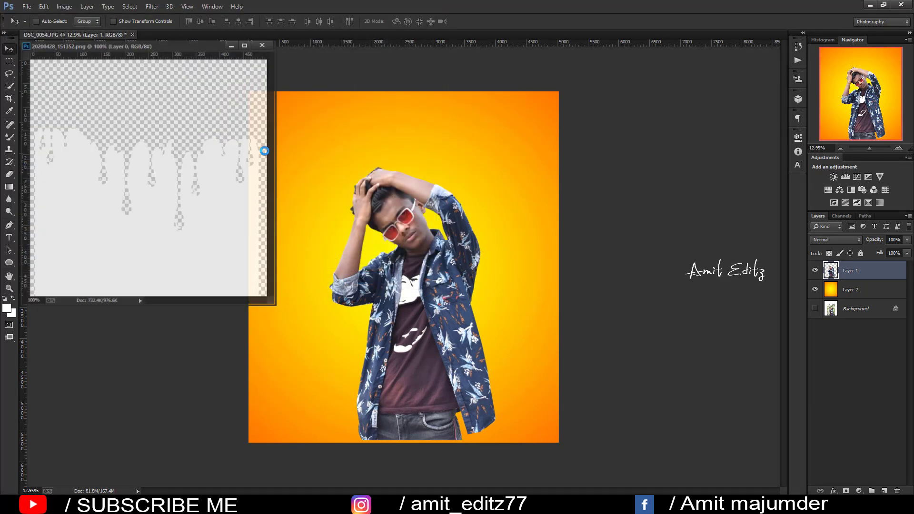
mouse_move(168, 184)
mouse_down()
mouse_move(350, 245)
mouse_move(387, 324)
mouse_move(459, 381)
mouse_up()
Scale and position the drip over the man's chest, narrowing it to fit the torso
key(ctrl+t)
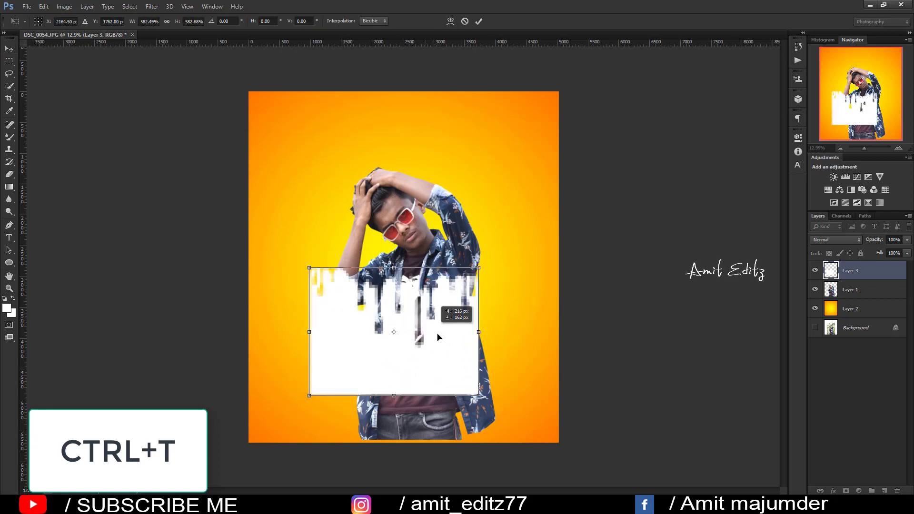
drag(415, 315, 446, 351)
drag(497, 293, 481, 304)
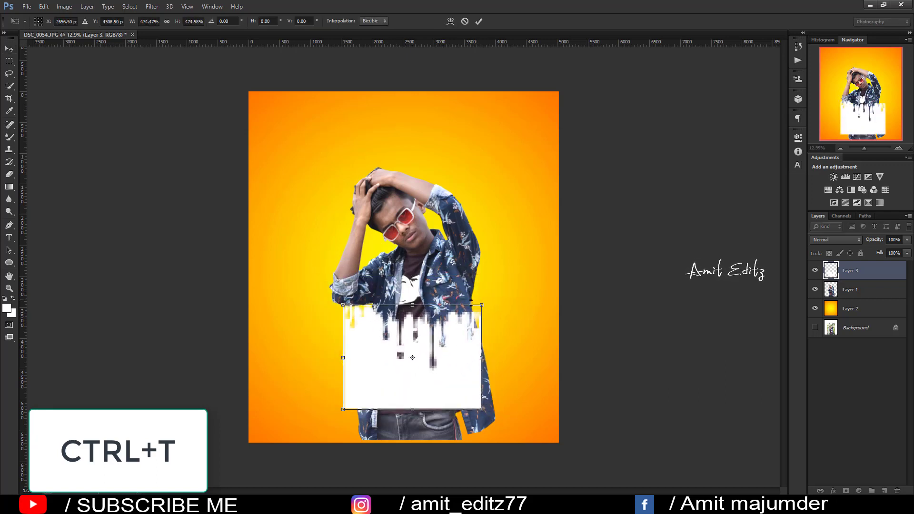
drag(431, 335, 445, 343)
drag(489, 313, 483, 323)
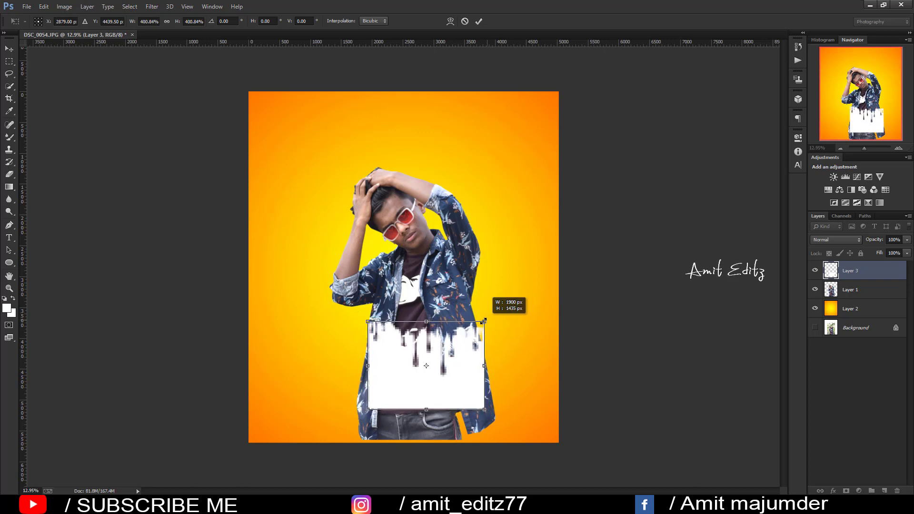
drag(435, 351, 434, 337)
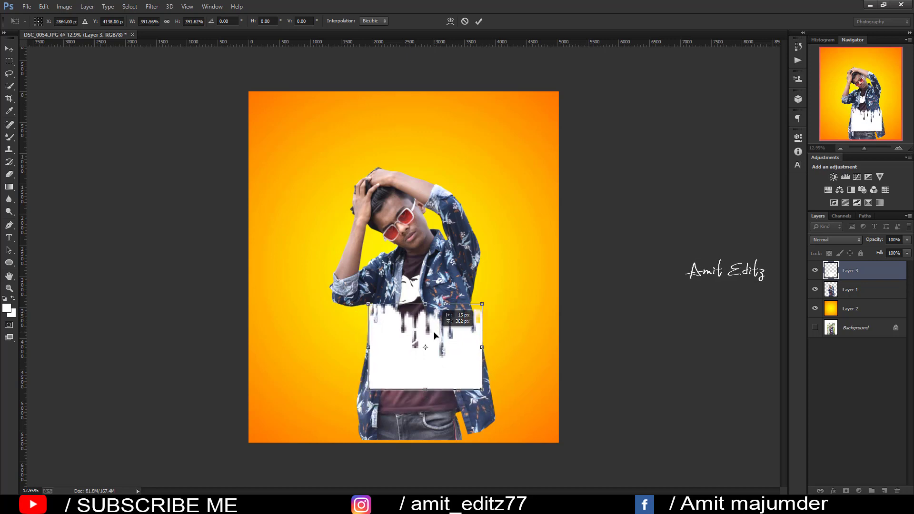
drag(482, 309, 478, 311)
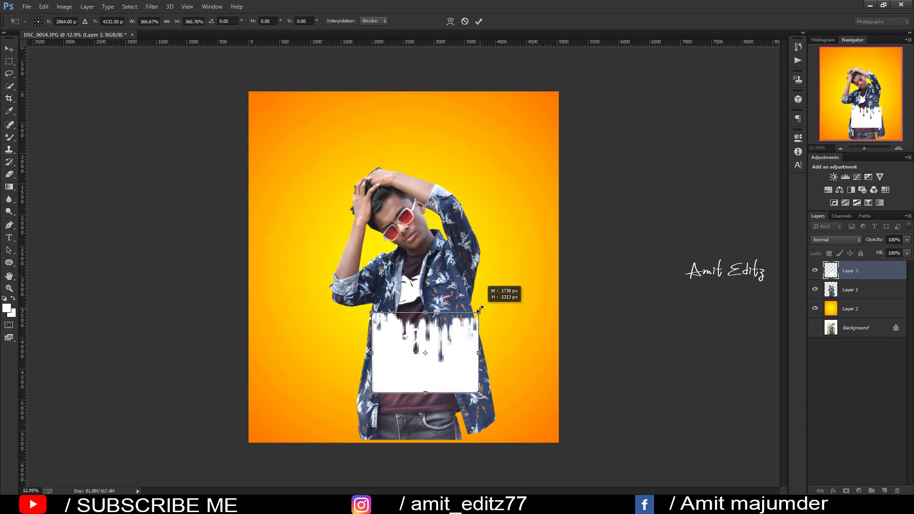
Commit the drip's pending transform, then nudge the man's layer down a few pixels
key(Return)
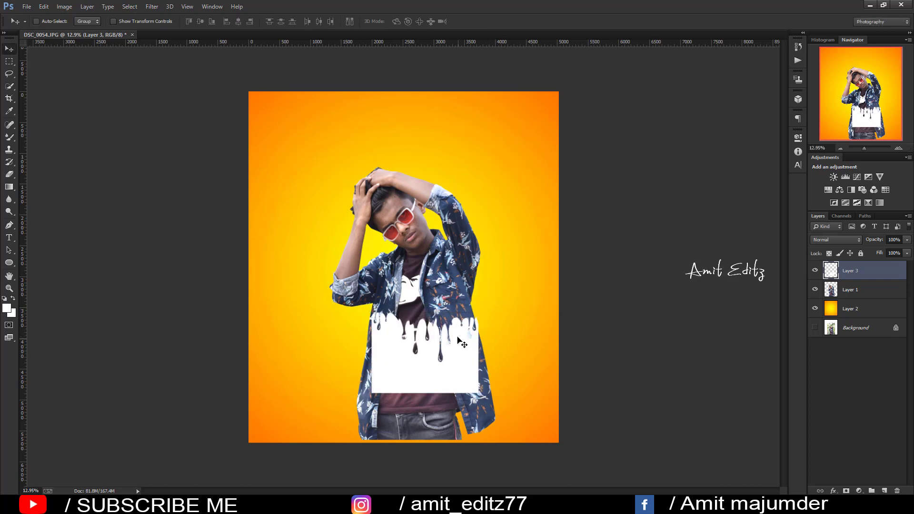
scroll(437, 312, up, 1)
key(alt+bracketleft)
scroll(507, 232, down, 2)
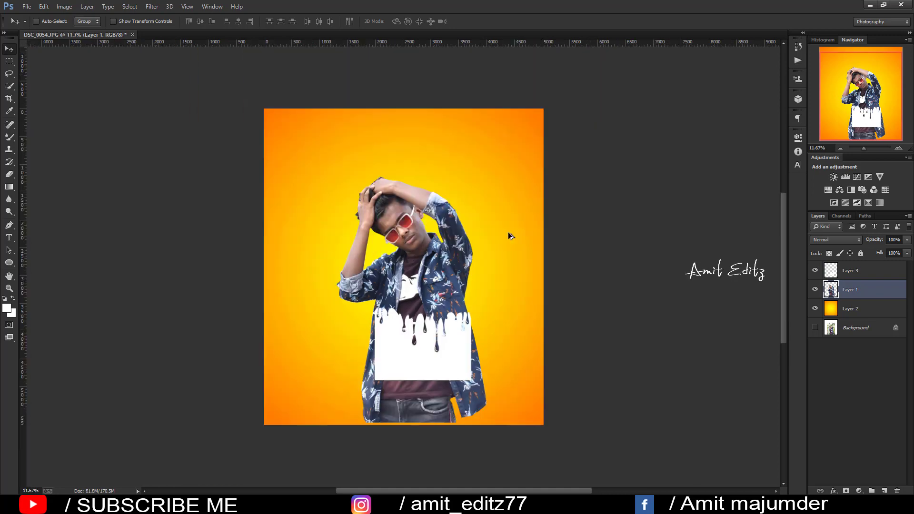
scroll(507, 233, down, 1)
drag(428, 266, 427, 266)
key(shift+Down)
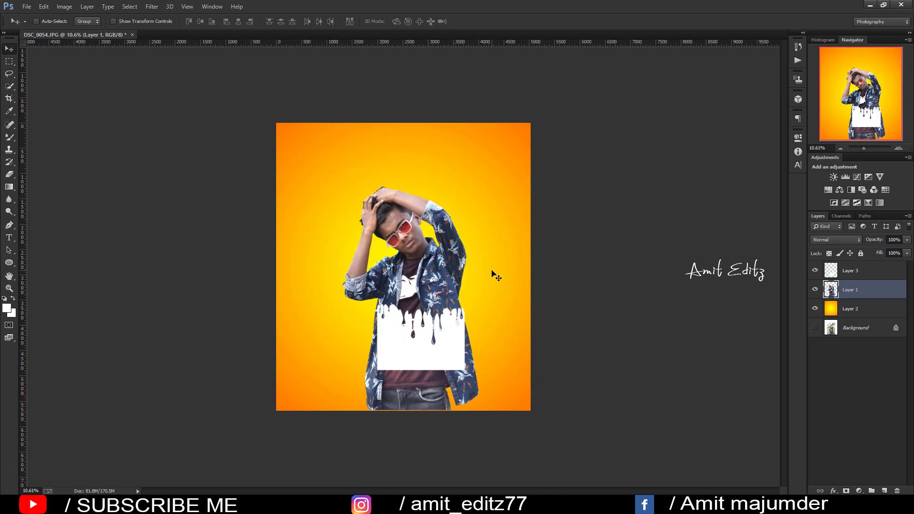
key(shift+Down)
key(shift+Down)
key(shift+Down)
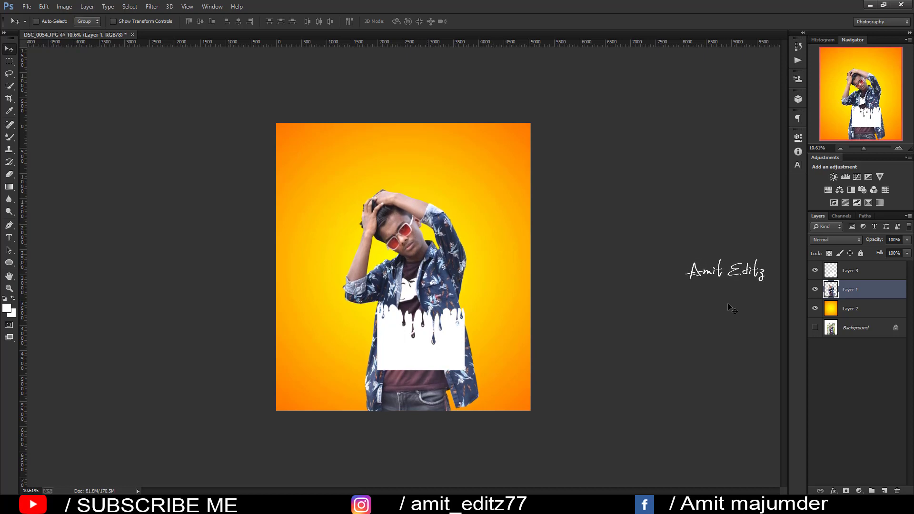
Enlarge the Layer 3 drip shape to about 104% and shift it left and down
click(850, 271)
scroll(514, 360, up, 3)
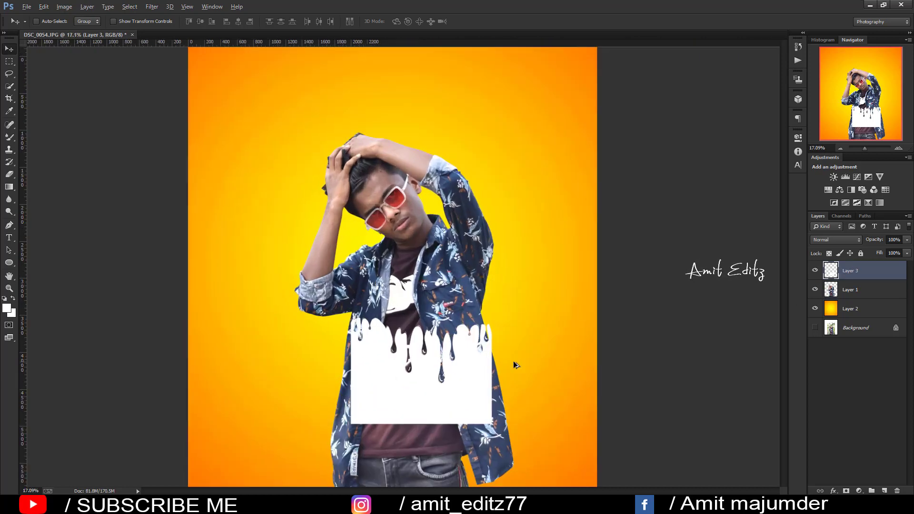
scroll(476, 288, down, 2)
scroll(476, 286, up, 1)
scroll(481, 276, up, 1)
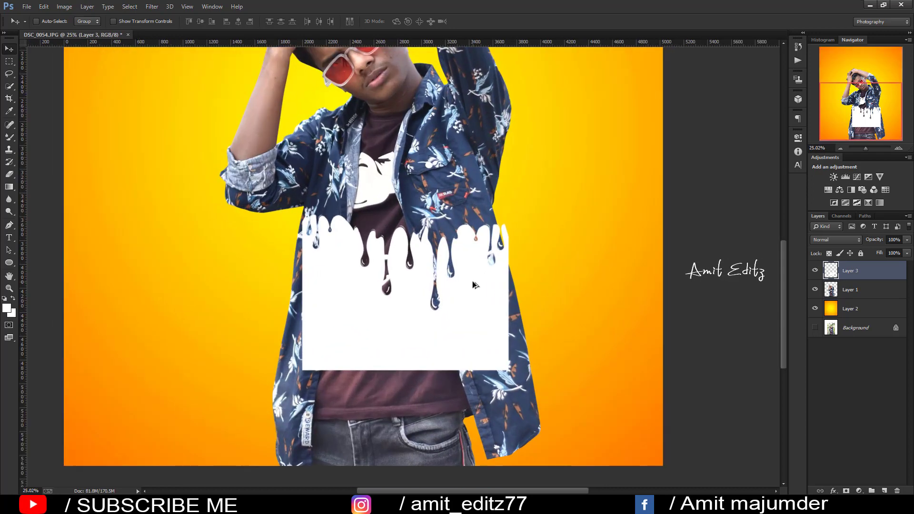
key(ctrl+t)
scroll(484, 268, up, 1)
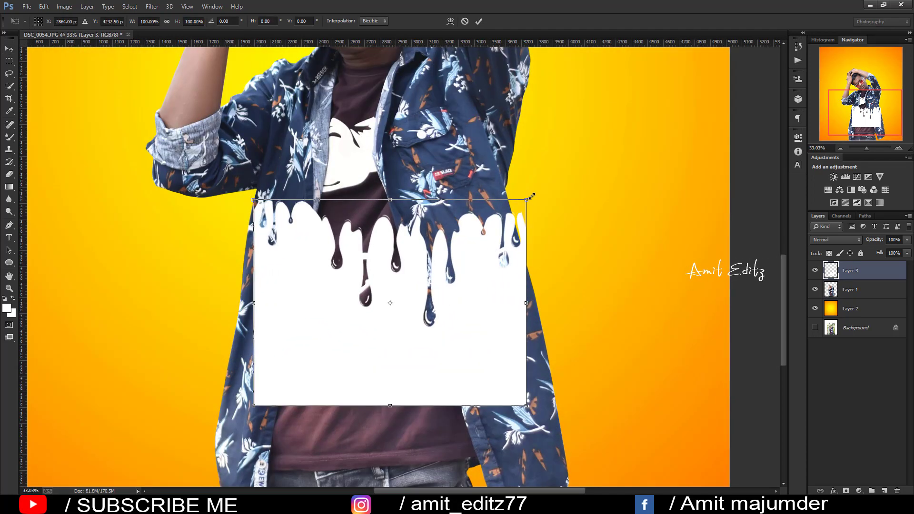
drag(532, 196, 537, 192)
drag(413, 303, 407, 310)
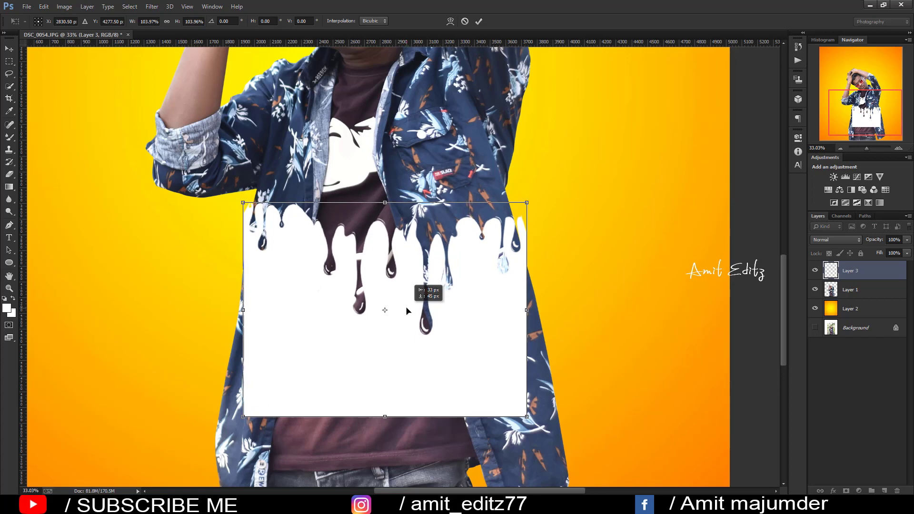
drag(407, 310, 405, 306)
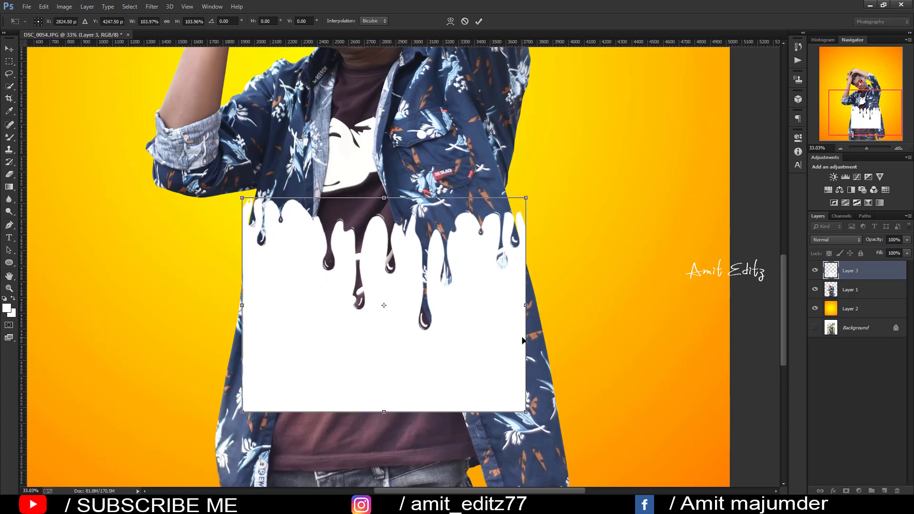
Tilt the drip about -2.56° across the chest and apply the transform
drag(551, 388, 529, 374)
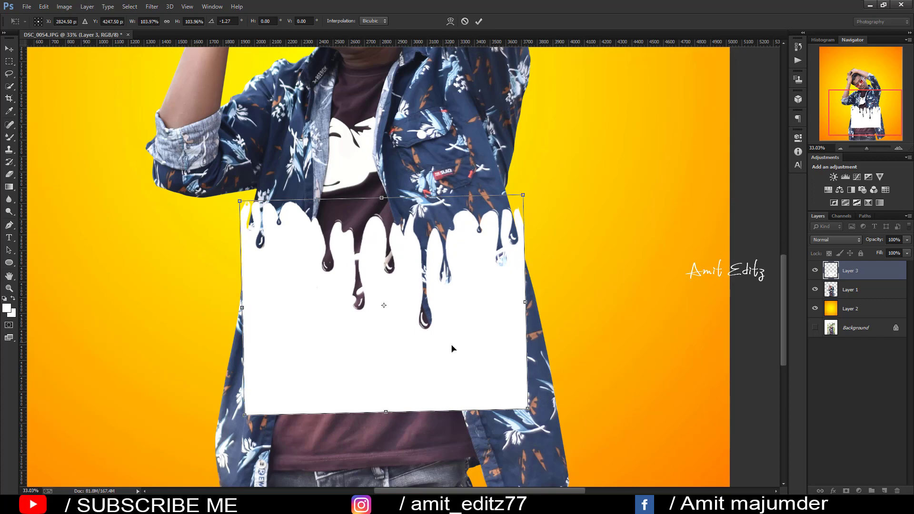
drag(449, 346, 452, 350)
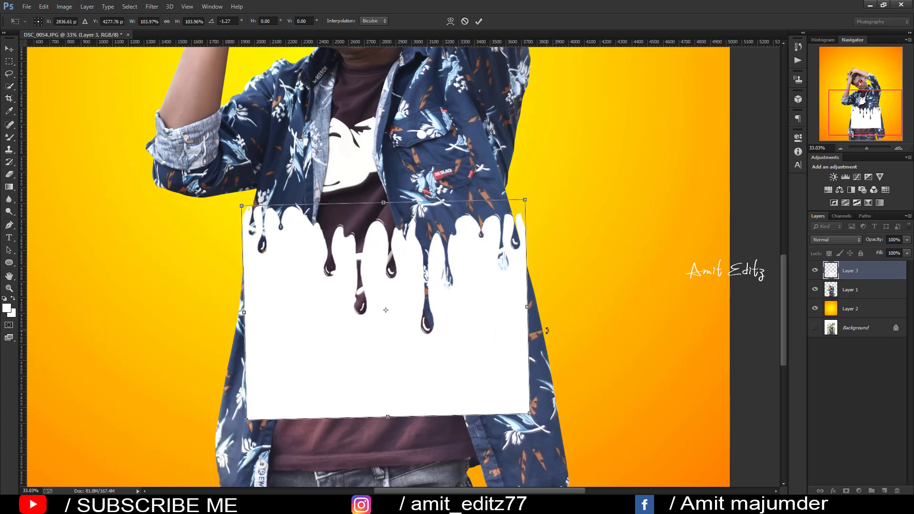
drag(545, 330, 545, 326)
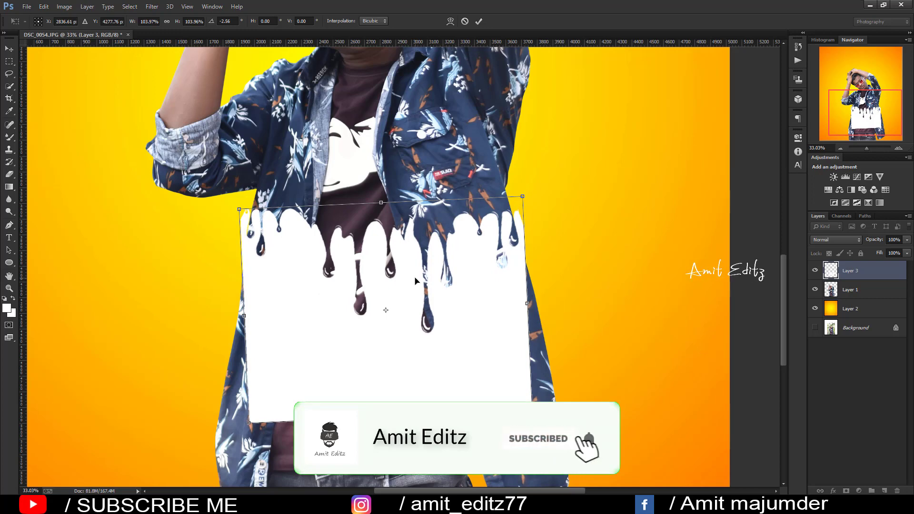
key(Return)
scroll(415, 282, down, 4)
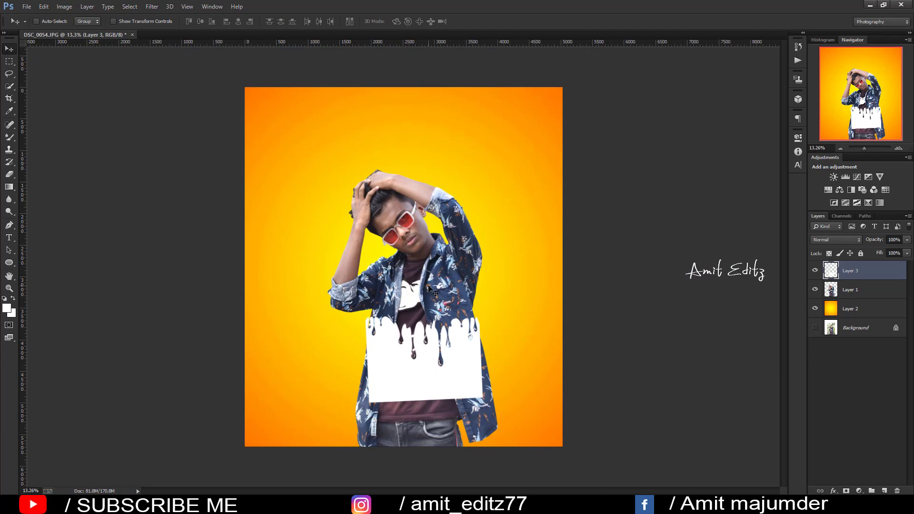
scroll(428, 288, down, 4)
scroll(428, 305, up, 2)
scroll(419, 309, up, 2)
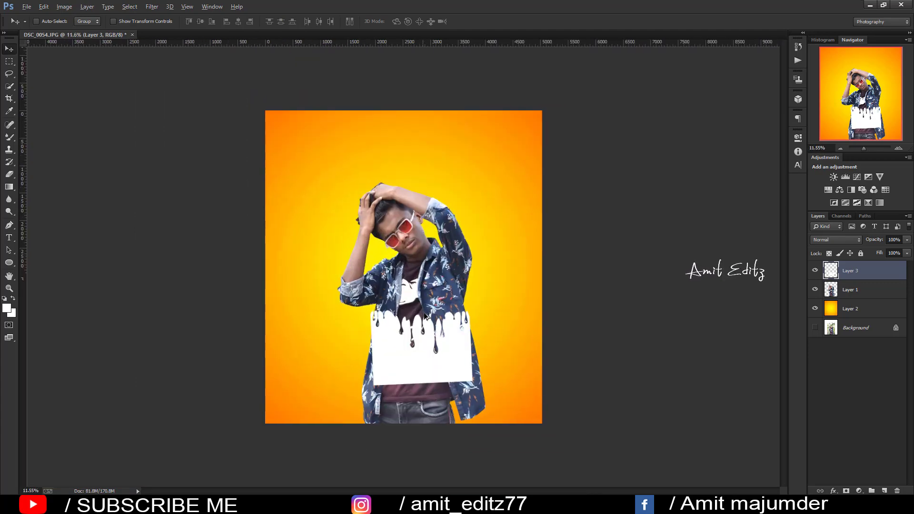
scroll(425, 315, up, 2)
scroll(430, 342, up, 2)
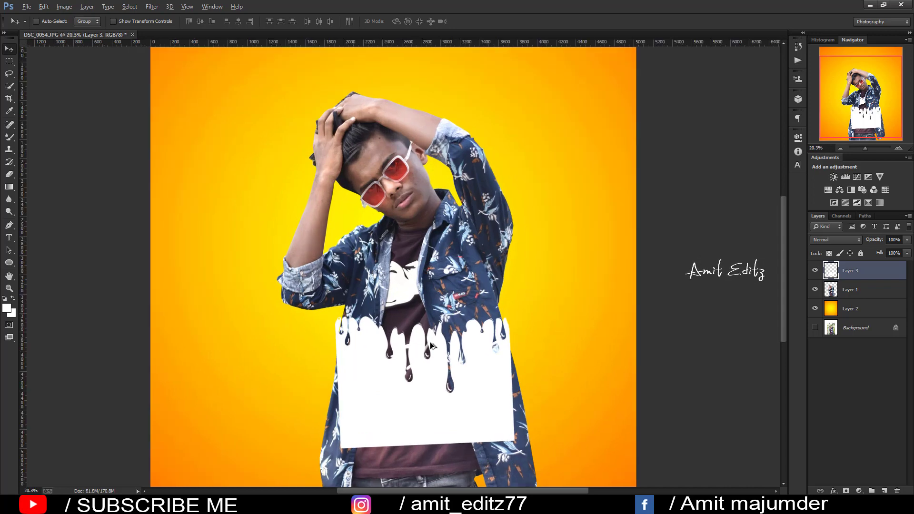
Scale the drip shape up to about 128% and move it left over the torso
key(ctrl+t)
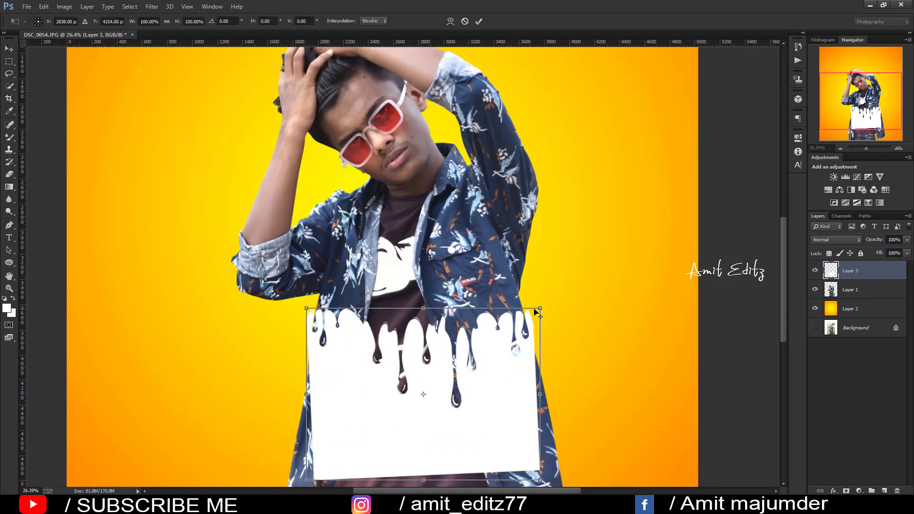
drag(542, 307, 571, 304)
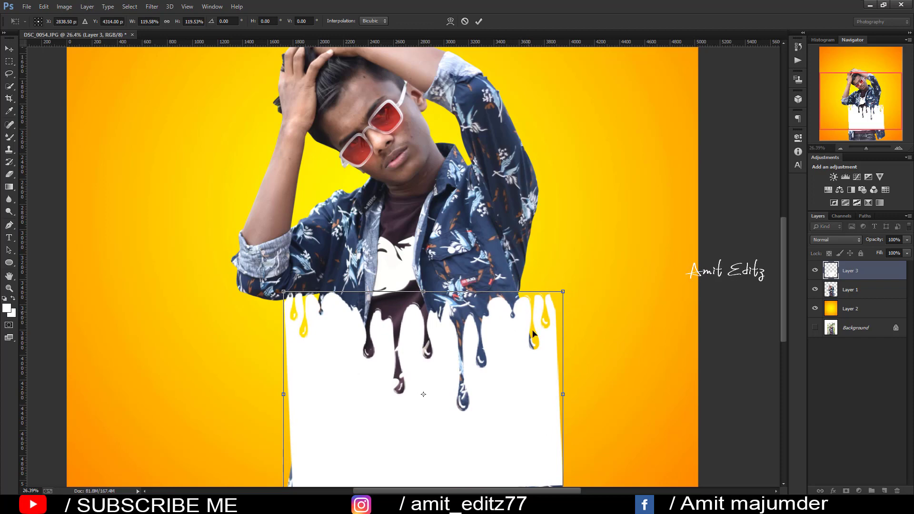
mouse_move(535, 347)
mouse_down()
mouse_move(526, 346)
mouse_move(536, 349)
mouse_up()
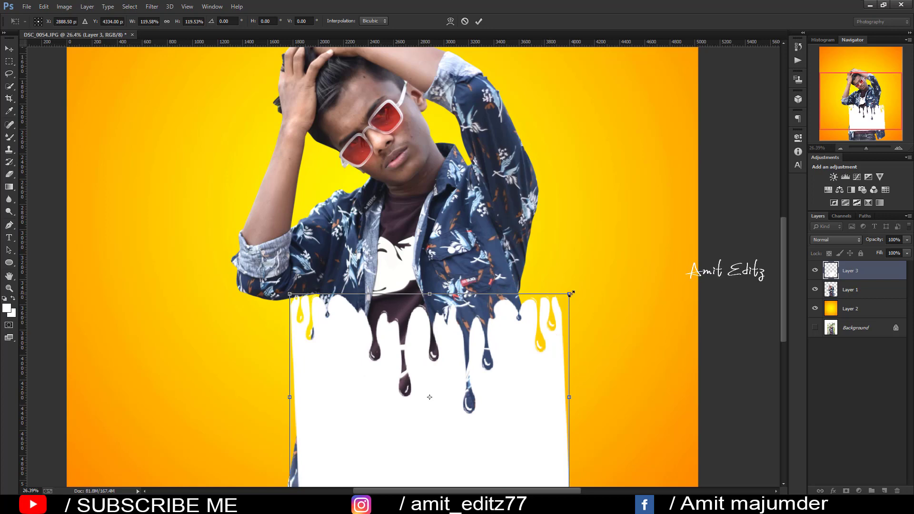
drag(571, 293, 583, 288)
scroll(482, 357, down, 1)
scroll(482, 357, down, 1)
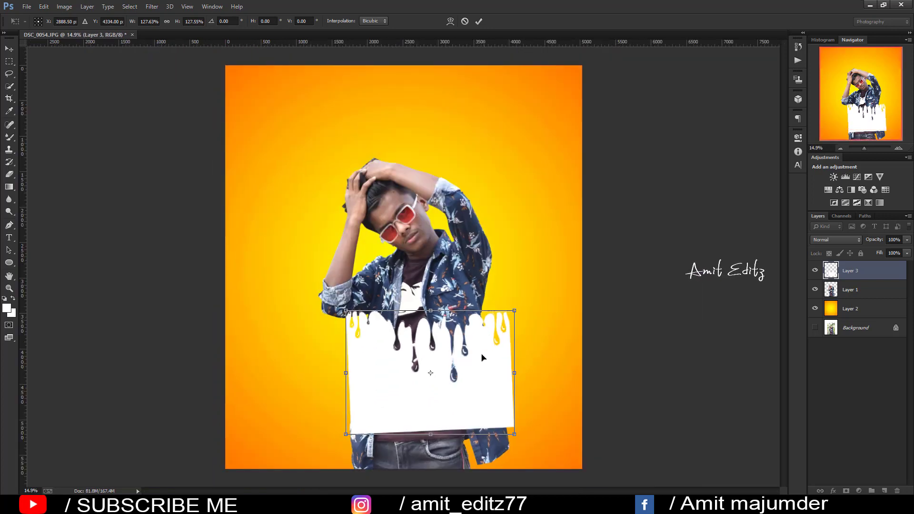
drag(482, 357, 464, 362)
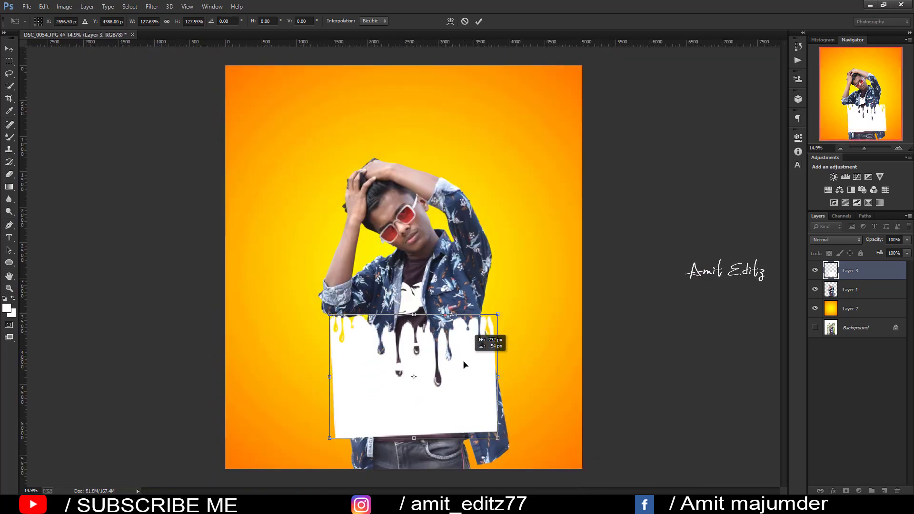
drag(464, 365, 459, 364)
Fine-tune the drip's position with arrow keys, tilt it about -0.91°, and commit
scroll(464, 366, up, 1)
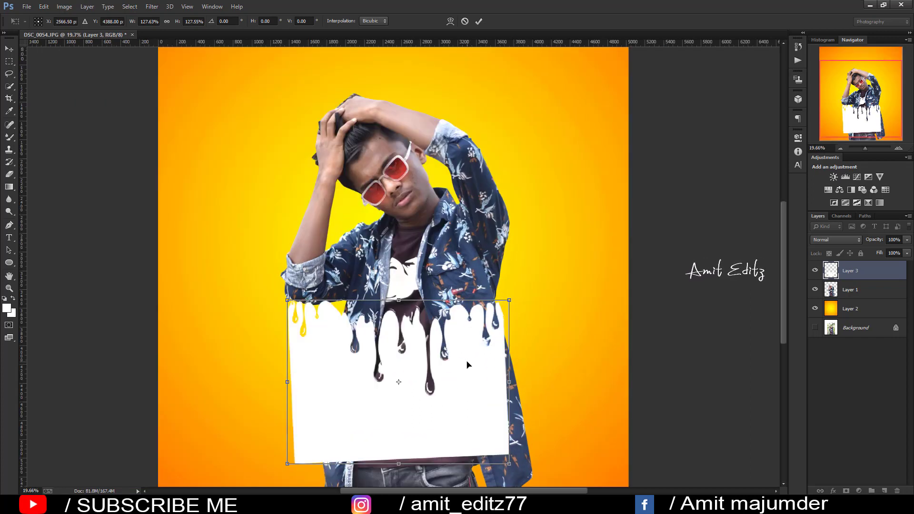
key(Left)
key(Left)
key(Left)
key(Left)
key(Left)
key(Left)
key(Left)
key(Left)
key(Left)
key(Left)
key(Left)
key(Left)
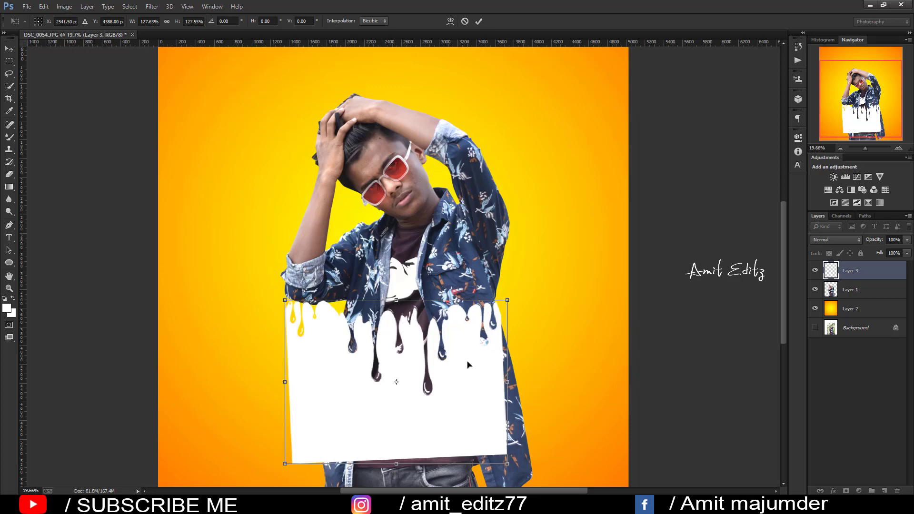
scroll(467, 365, down, 1)
scroll(471, 362, down, 1)
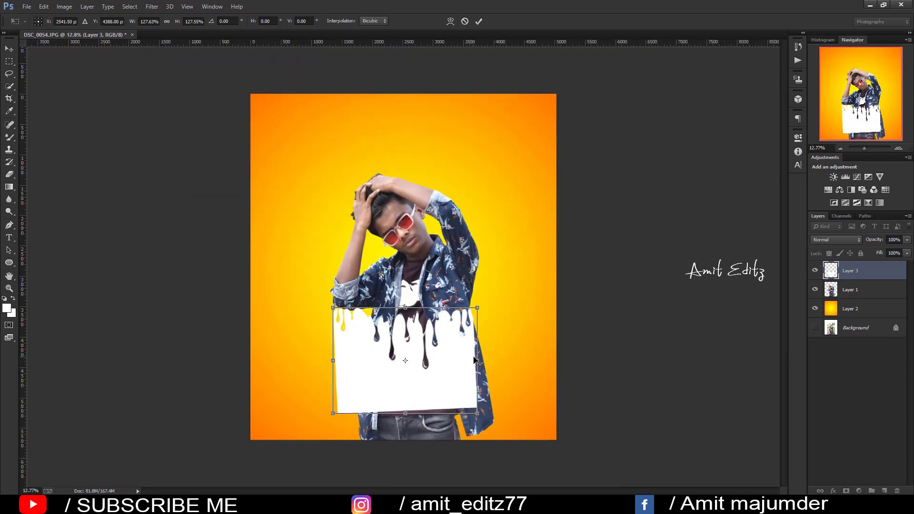
key(Up)
key(Up)
key(Up)
key(Up)
key(Up)
key(Up)
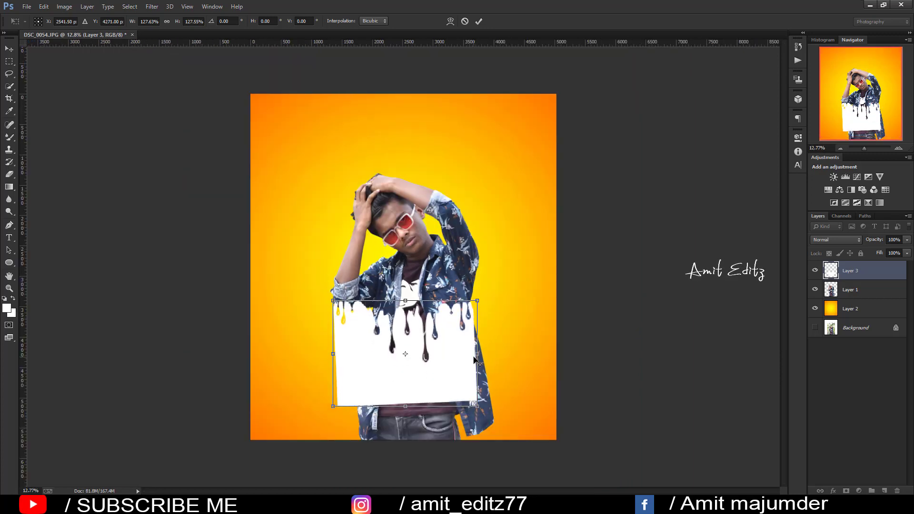
key(Up)
key(Up)
key(Up)
key(Down)
key(Down)
key(Down)
key(Down)
key(Down)
key(Down)
key(Down)
key(Down)
key(Right)
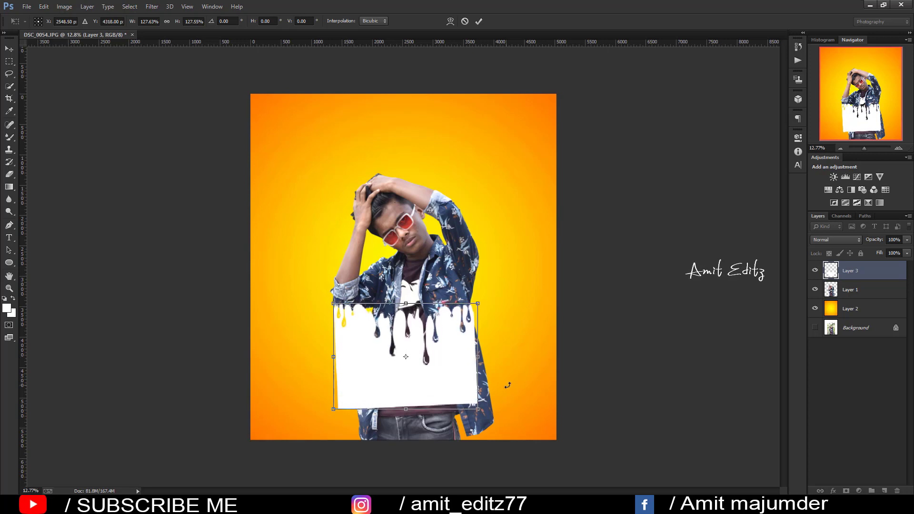
drag(508, 385, 509, 384)
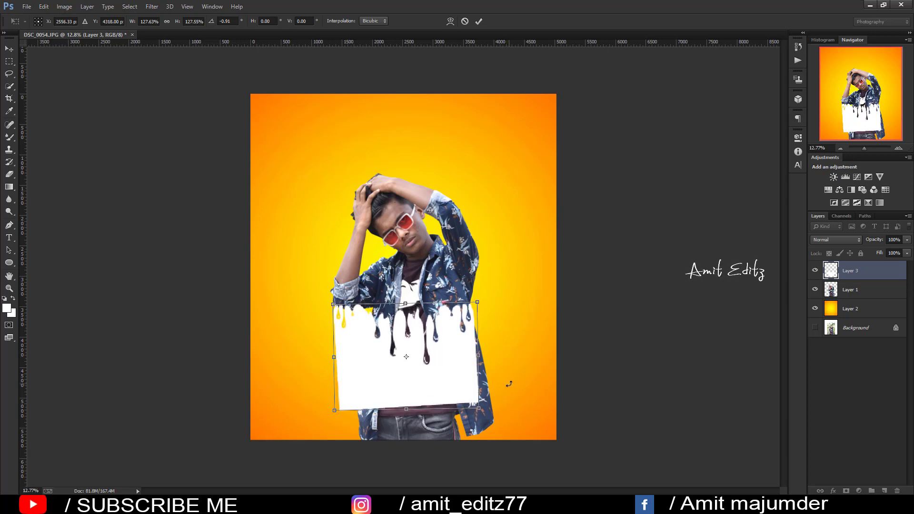
scroll(425, 364, up, 3)
scroll(428, 349, up, 2)
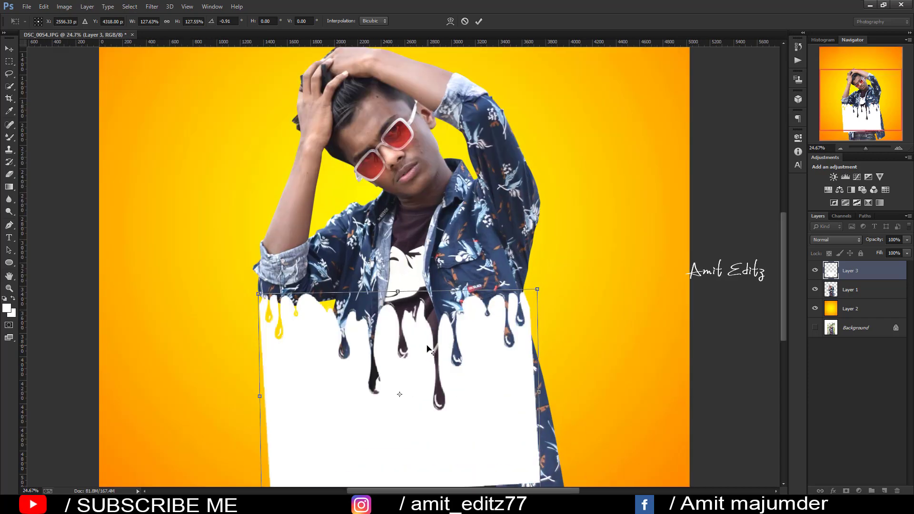
key(Return)
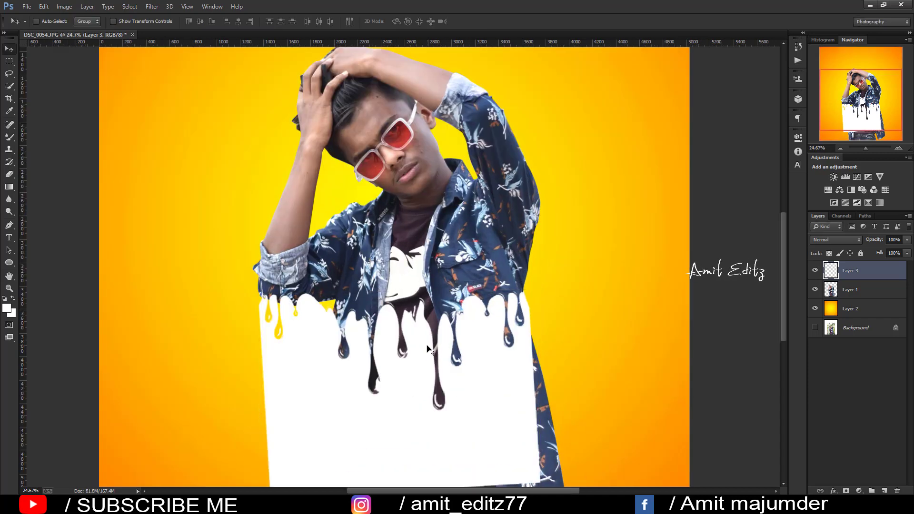
scroll(427, 348, down, 2)
scroll(429, 347, down, 2)
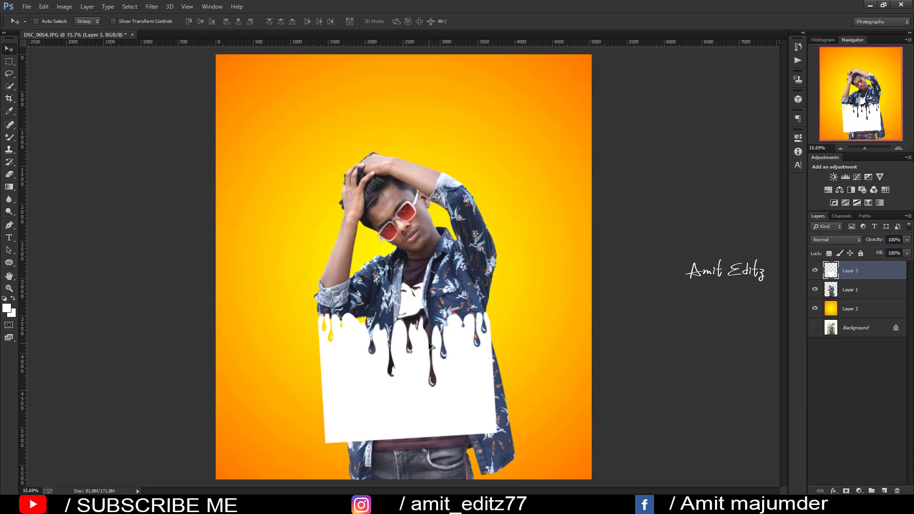
Delete the drip-shaped area from the man's Layer 1 and hide Layer 3
ctrl+click(830, 270)
click(815, 271)
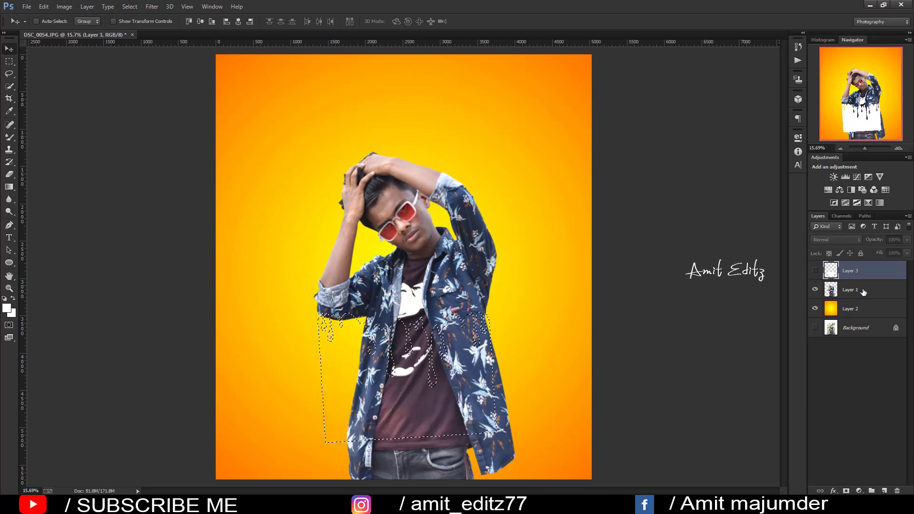
click(850, 289)
scroll(526, 290, down, 3)
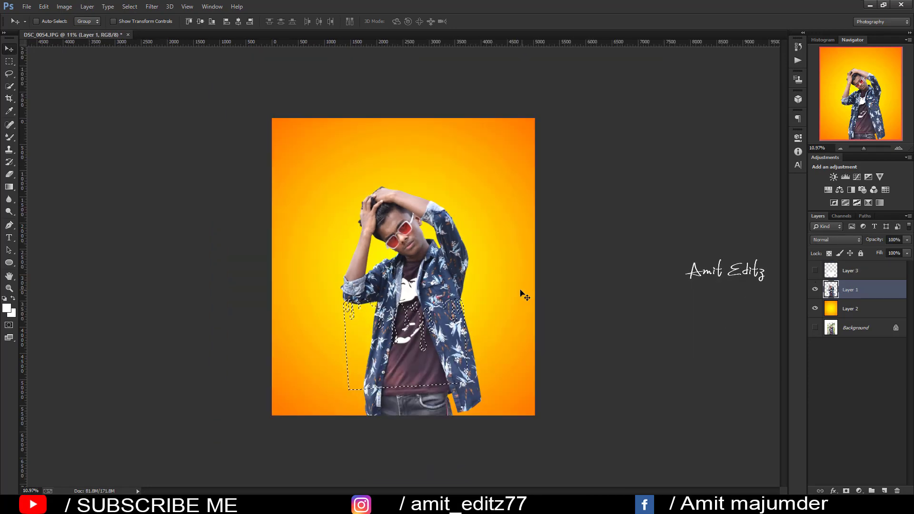
key(Delete)
key(ctrl+d)
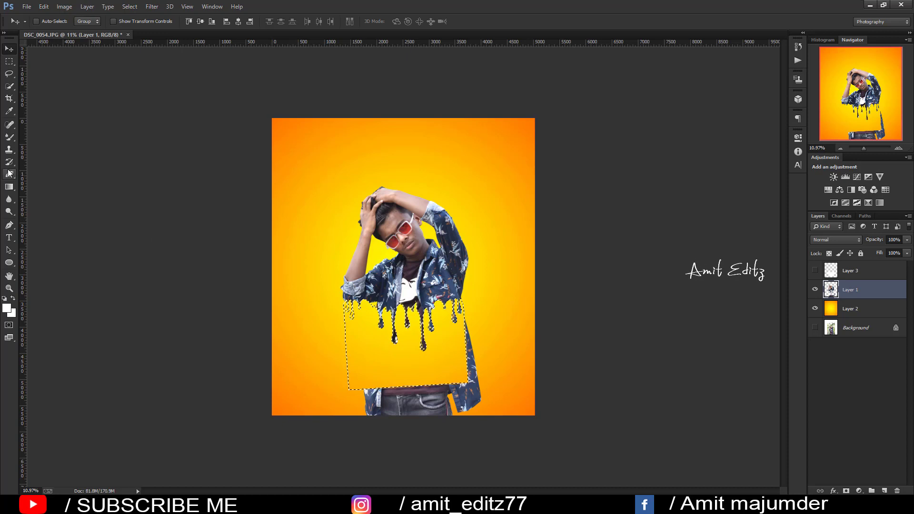
Erase the man's remaining lower body with an enlarged Eraser and shift Layer 1 slightly
click(9, 174)
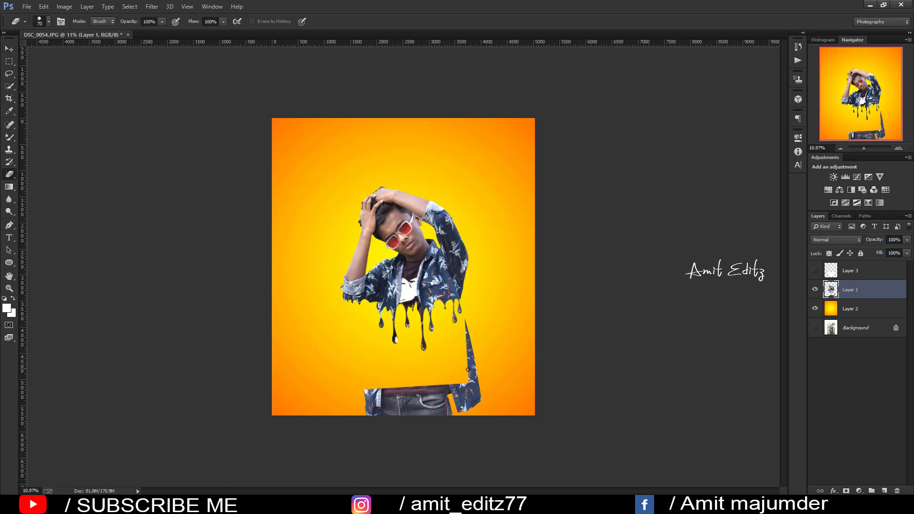
key(bracketright)
mouse_move(468, 329)
mouse_down()
mouse_move(478, 392)
mouse_move(323, 419)
mouse_up()
key(bracketright)
key(bracketright)
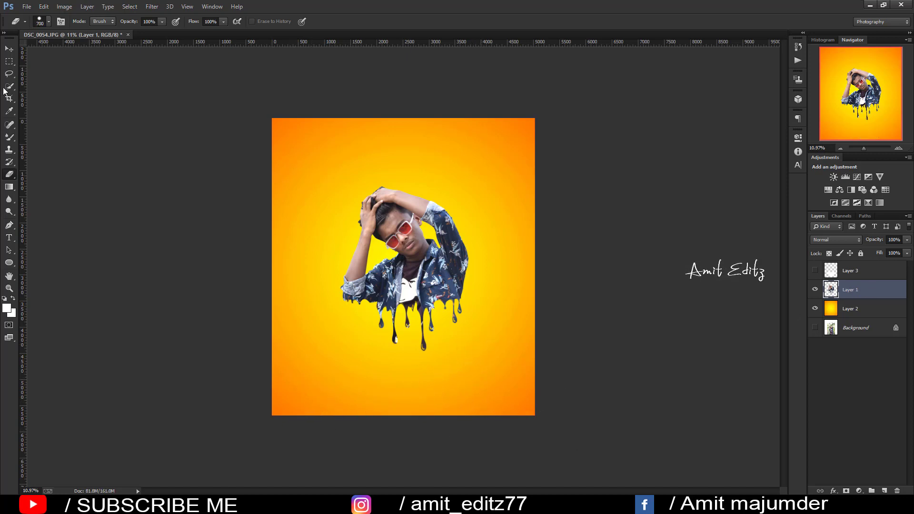
click(10, 50)
drag(419, 271, 418, 278)
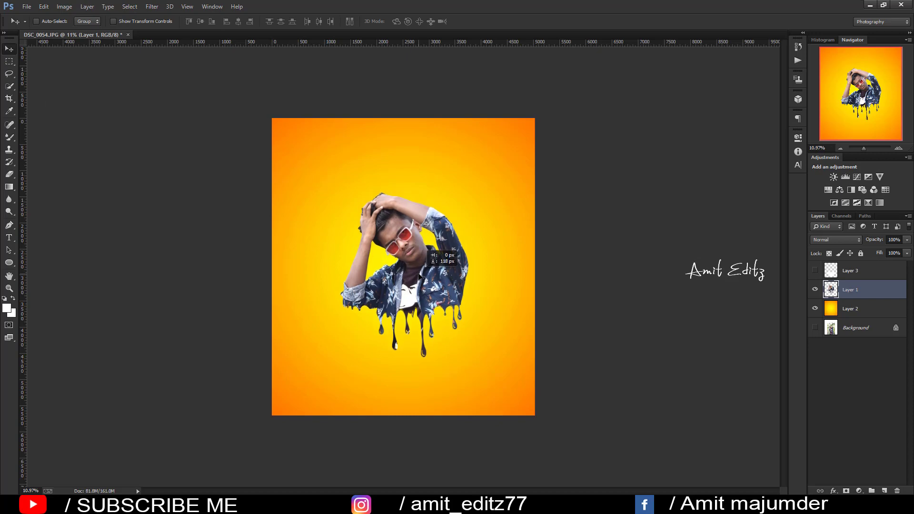
Bring 20200428_151118.png into the poster as Layer 4, placed beneath the man
click(27, 7)
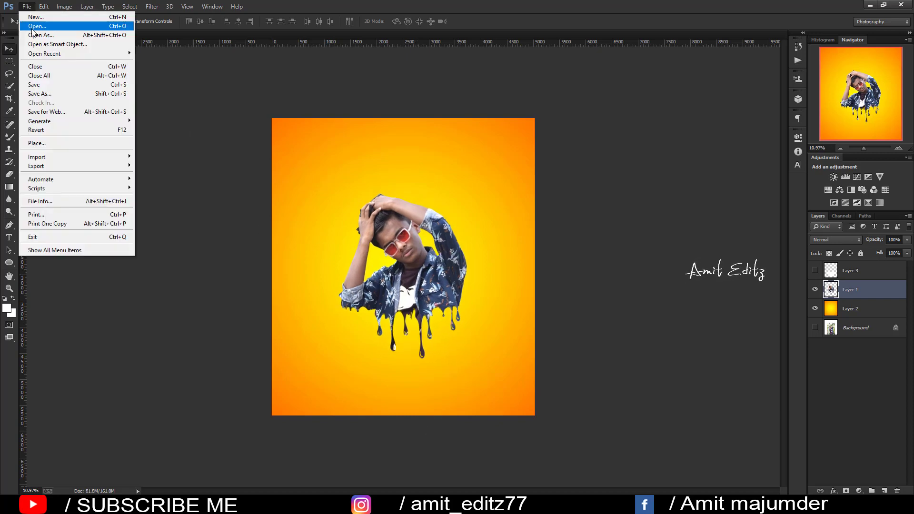
click(36, 24)
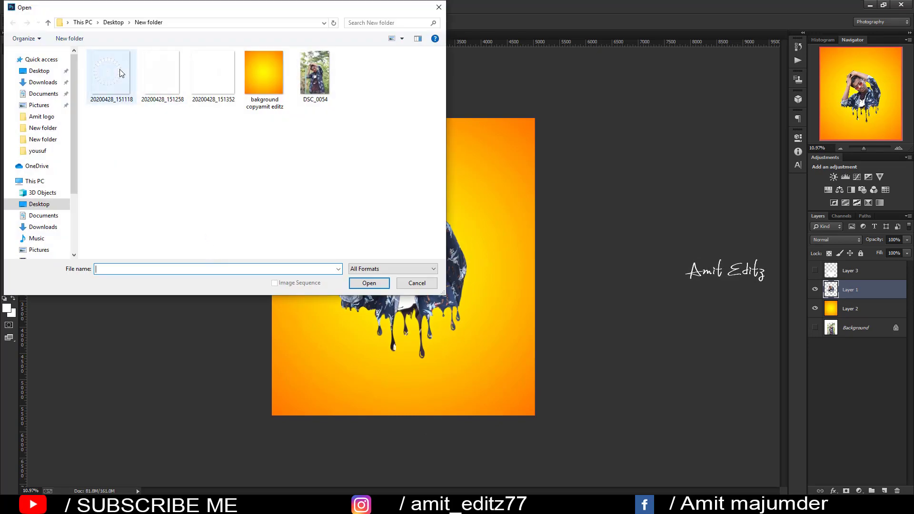
double_click(109, 71)
drag(387, 230, 387, 231)
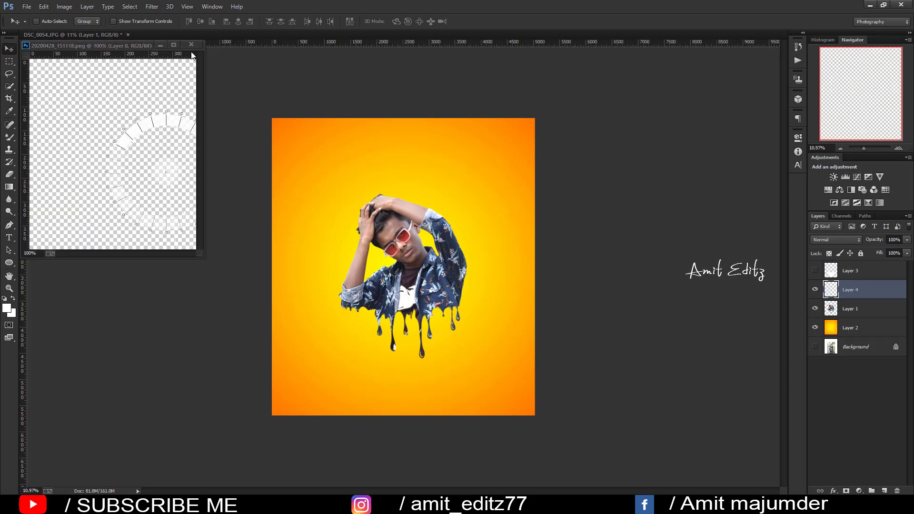
click(191, 44)
drag(861, 291, 852, 316)
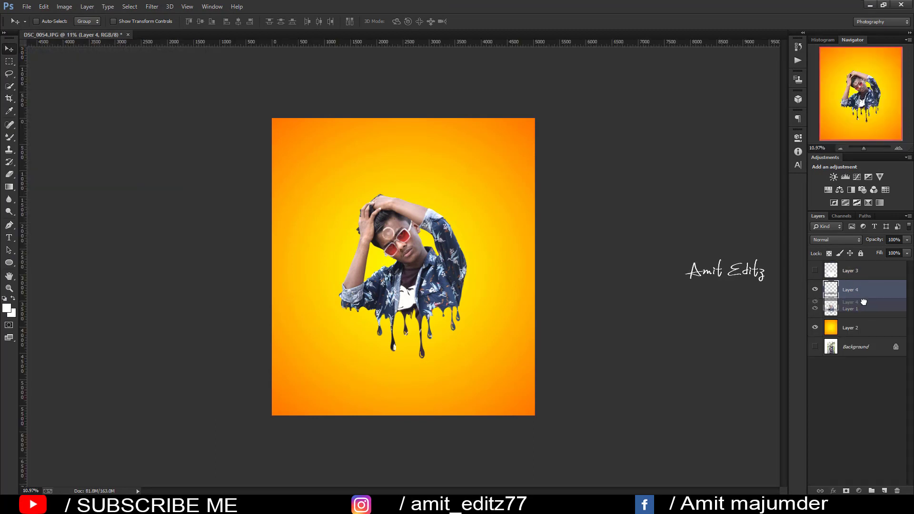
Enlarge the ring graphic and position it behind the man's head
key(ctrl+t)
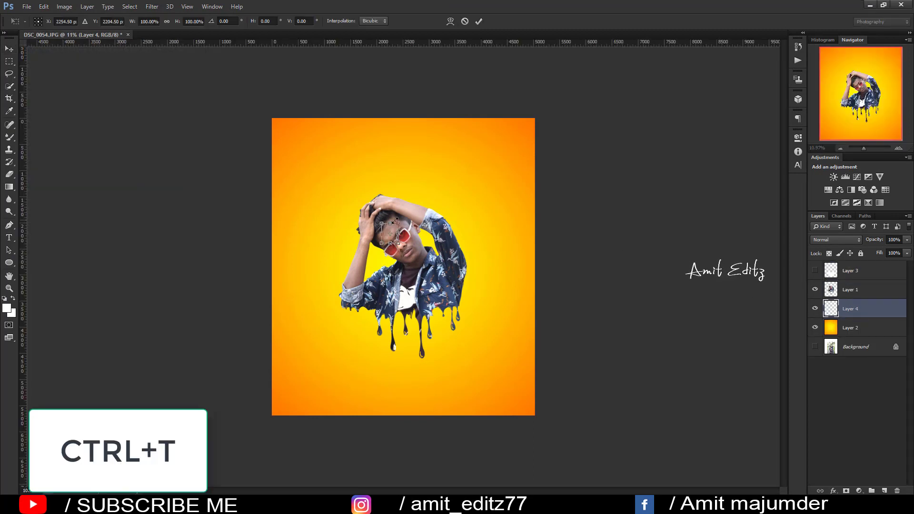
drag(395, 220, 526, 194)
key(Return)
drag(390, 220, 417, 220)
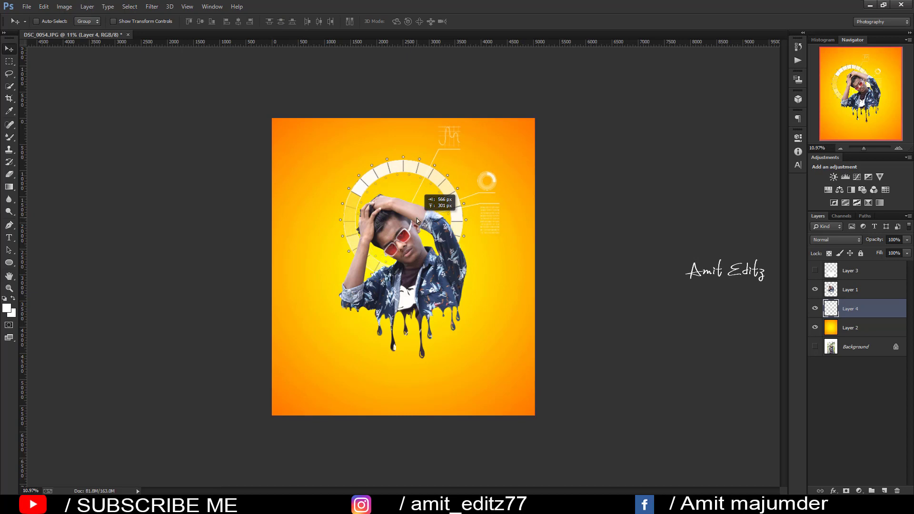
Scale the man's layer to about 103% and rotate it roughly 2°
key(alt+bracketright)
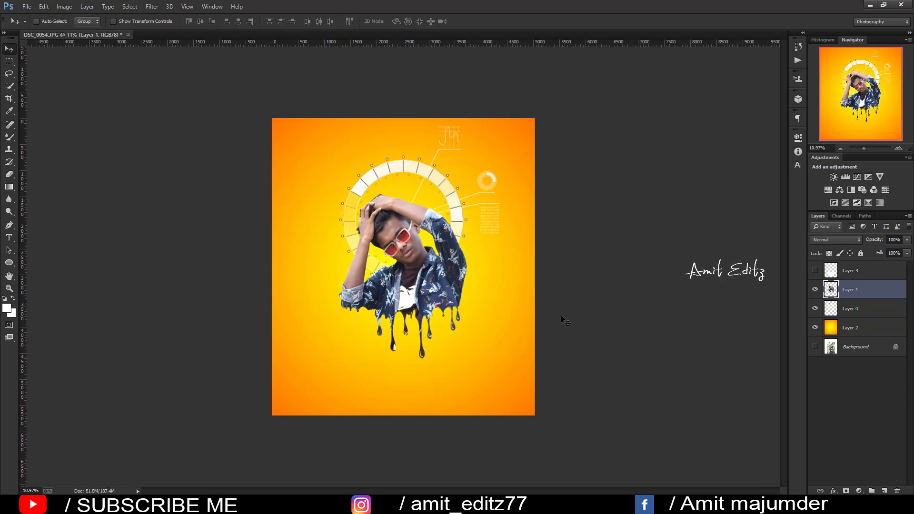
key(ctrl+t)
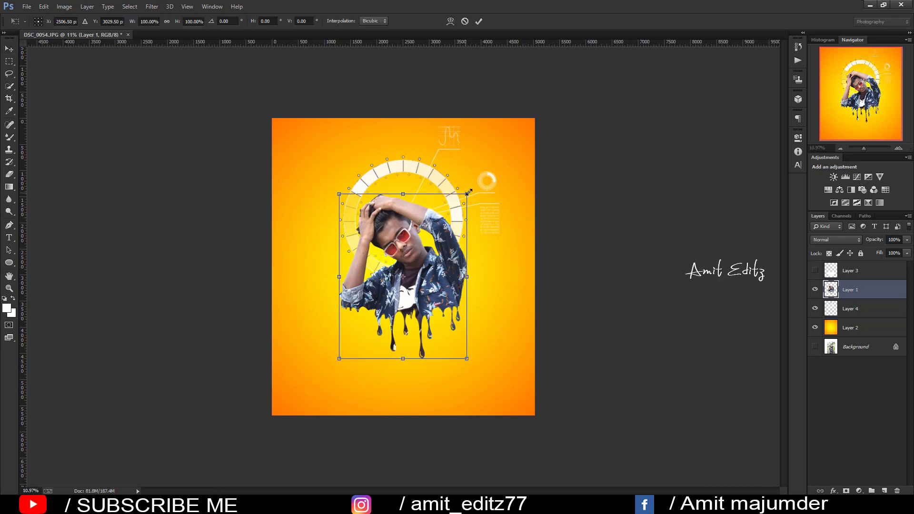
drag(466, 194, 469, 192)
drag(437, 265, 448, 268)
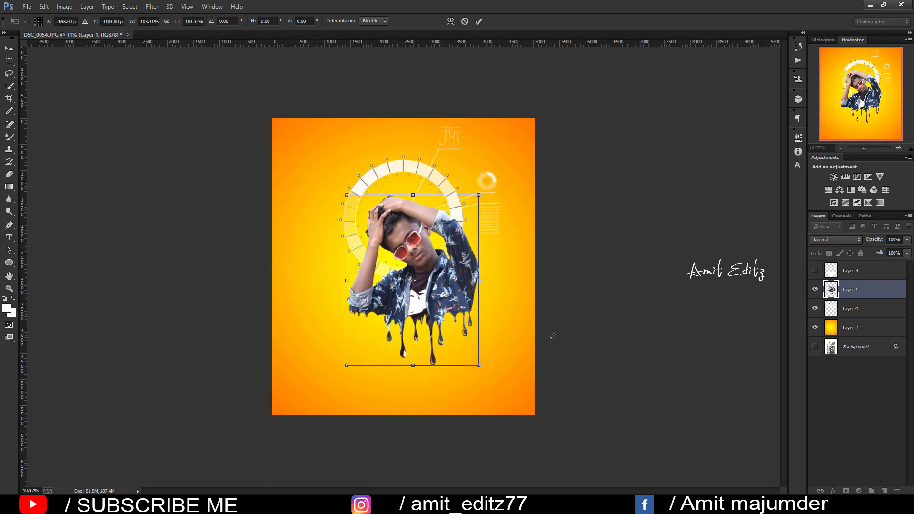
mouse_move(490, 312)
mouse_down()
mouse_move(546, 341)
mouse_move(543, 347)
mouse_up()
drag(470, 308, 466, 309)
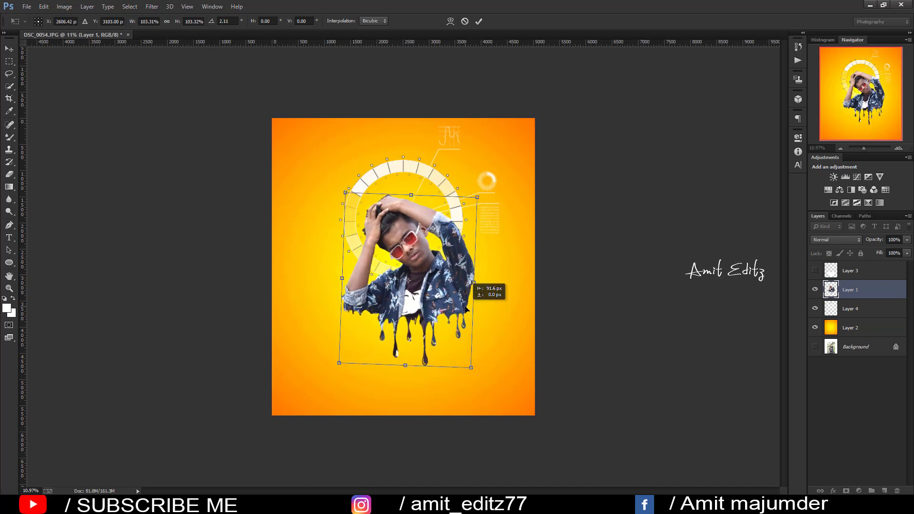
key(Return)
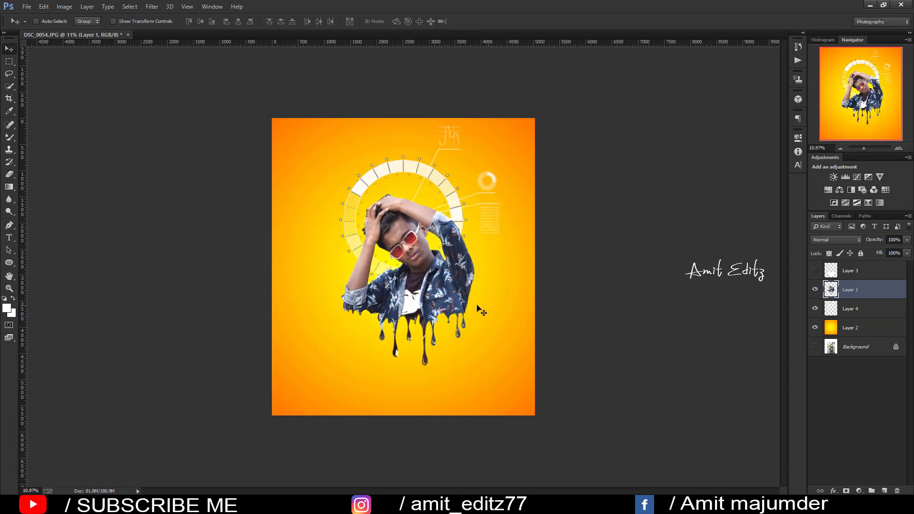
Shift the man slightly left-up and the ring slightly left-down
drag(441, 299, 437, 297)
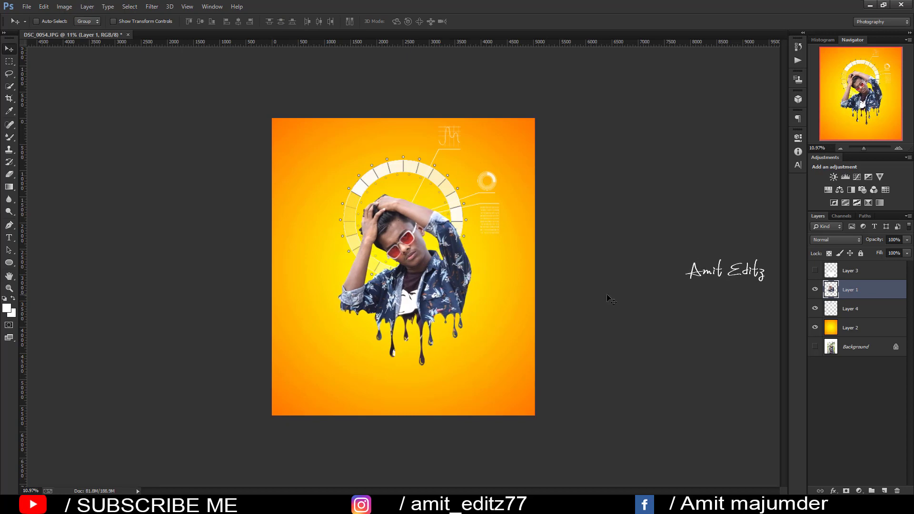
click(856, 317)
drag(736, 310, 730, 313)
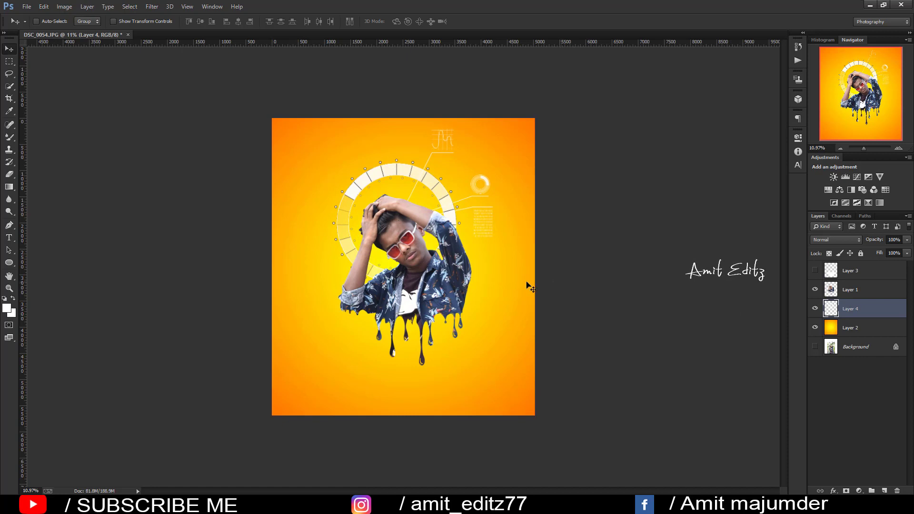
scroll(525, 285, down, 1)
scroll(525, 285, down, 1)
scroll(542, 285, up, 2)
Nudge the man down and about 2 px left to centre him in the ring
click(838, 291)
key(shift+Down)
key(shift+Down)
key(shift+Down)
click(849, 312)
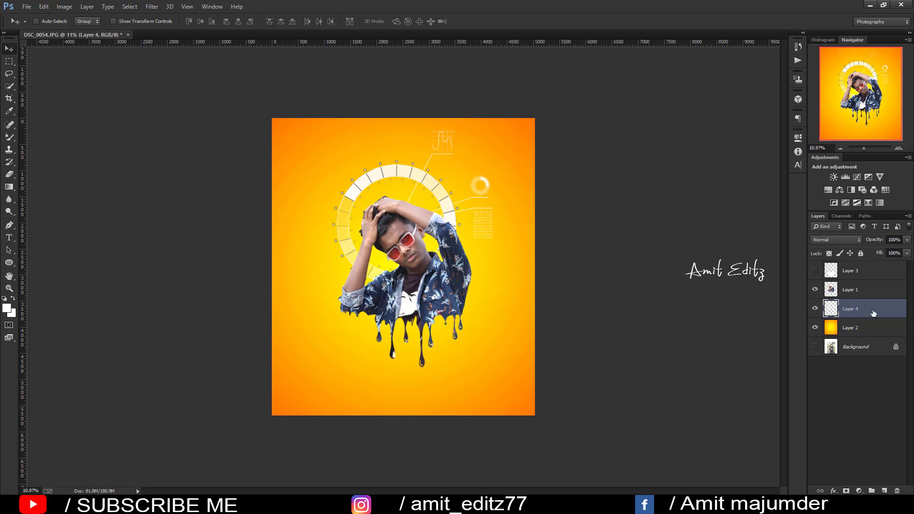
click(872, 291)
key(shift+Left)
key(shift+Left)
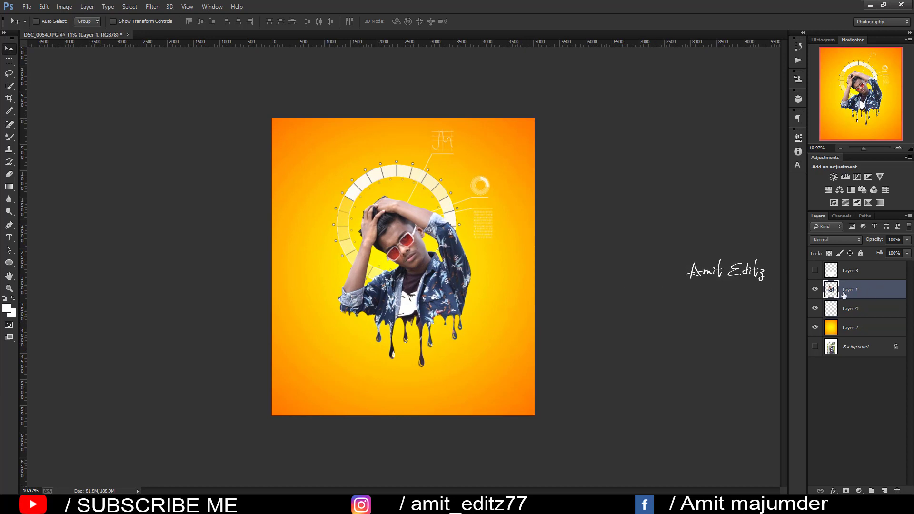
scroll(399, 224, down, 1)
scroll(398, 223, down, 2)
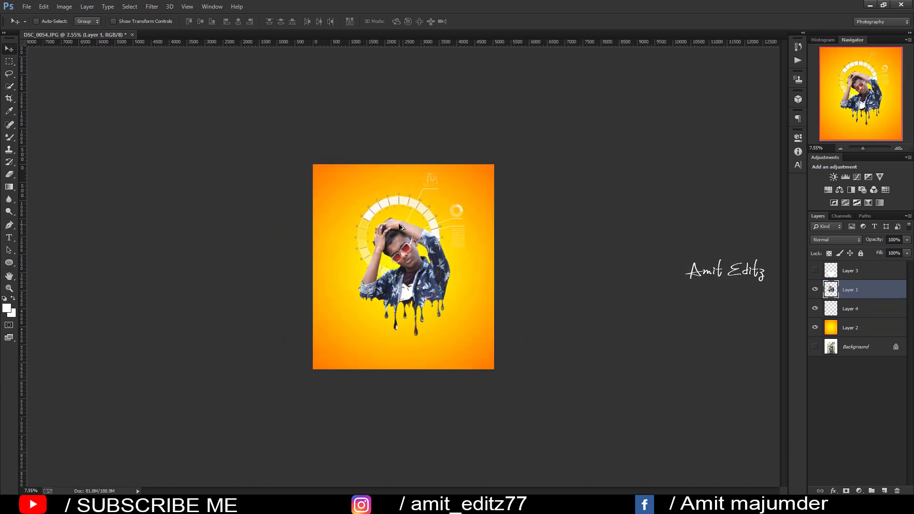
scroll(399, 223, up, 3)
scroll(398, 224, up, 4)
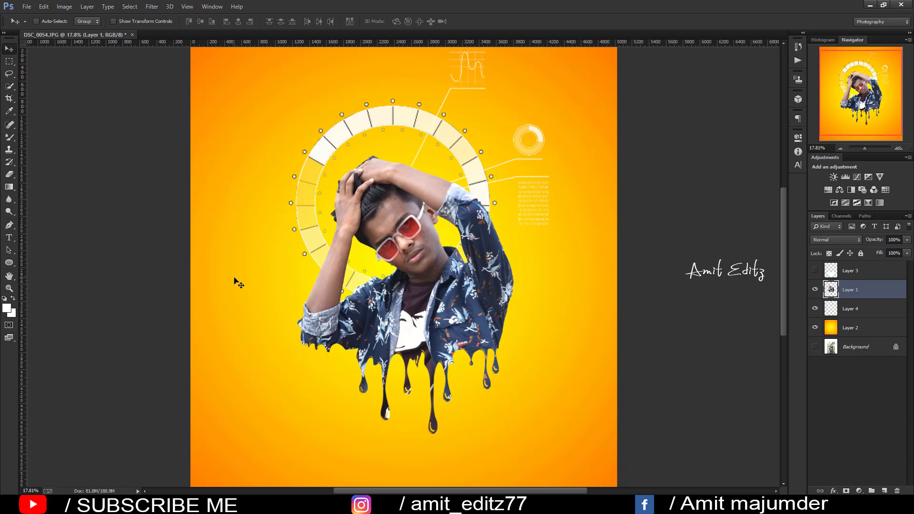
scroll(286, 273, down, 1)
scroll(286, 273, down, 1)
scroll(522, 197, down, 1)
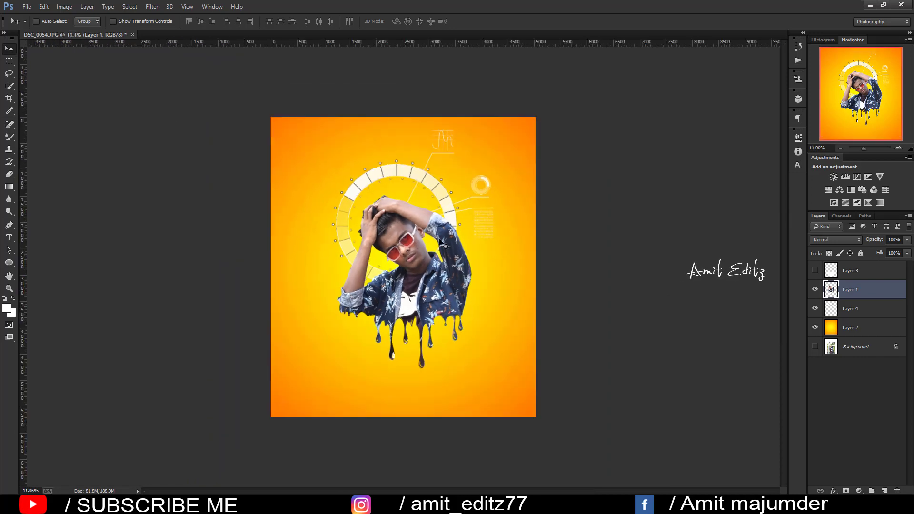
Bring 20200428_151258 into the poster as Layer 5, placed below the ring layer
click(27, 7)
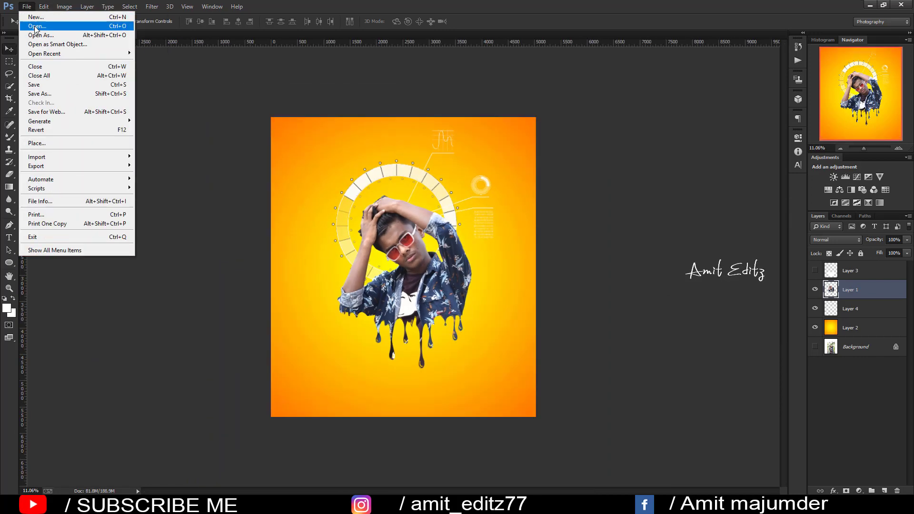
click(34, 27)
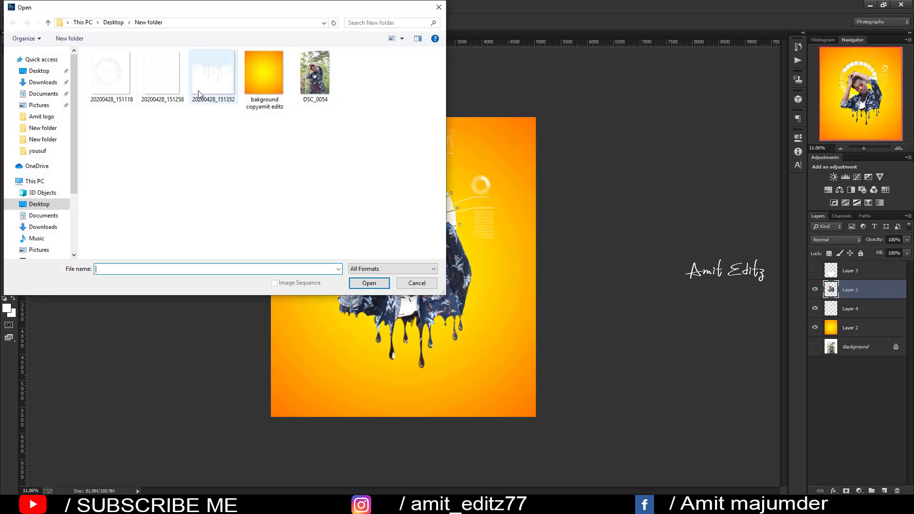
click(162, 74)
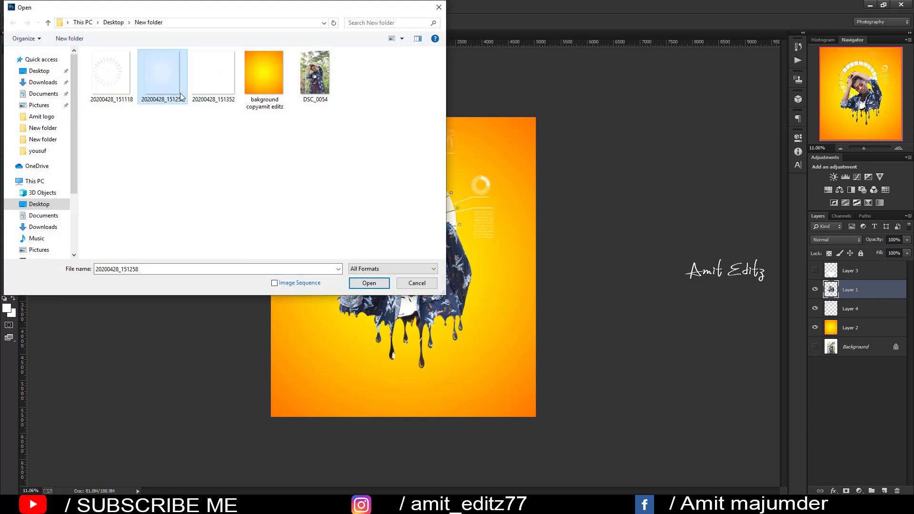
click(369, 283)
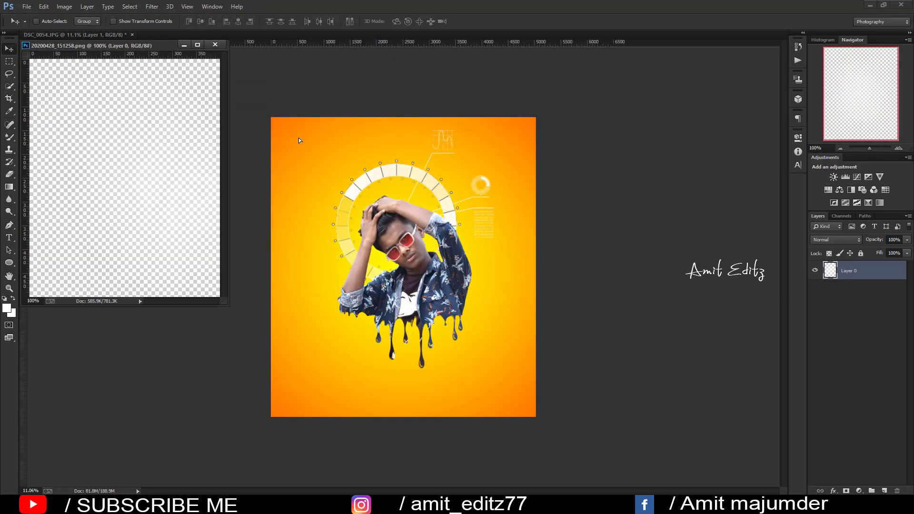
drag(147, 153, 298, 139)
click(214, 45)
drag(873, 290, 873, 332)
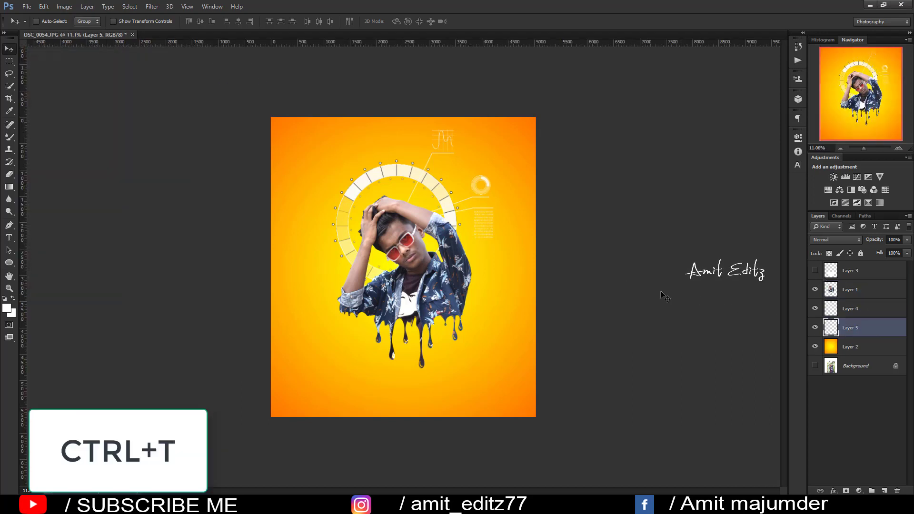
Scale the new graphic up and reposition it behind the man
key(ctrl+t)
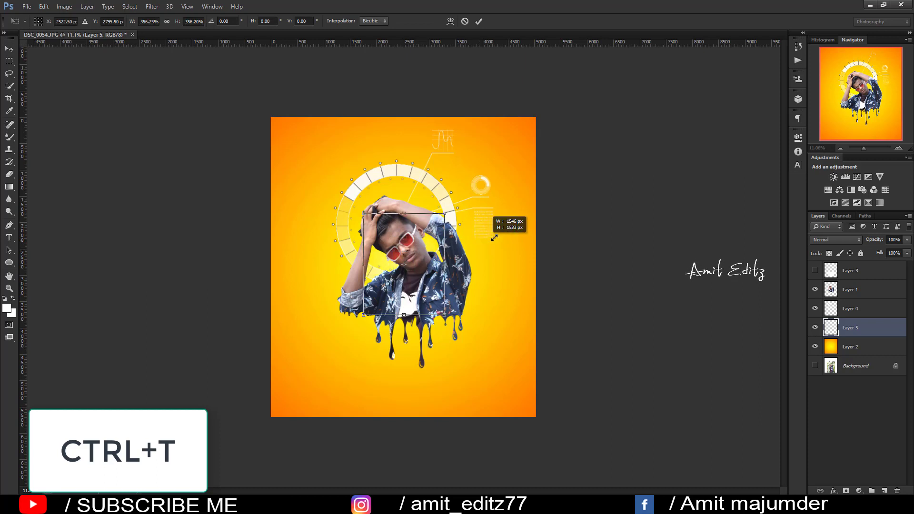
drag(490, 238, 681, 213)
key(Return)
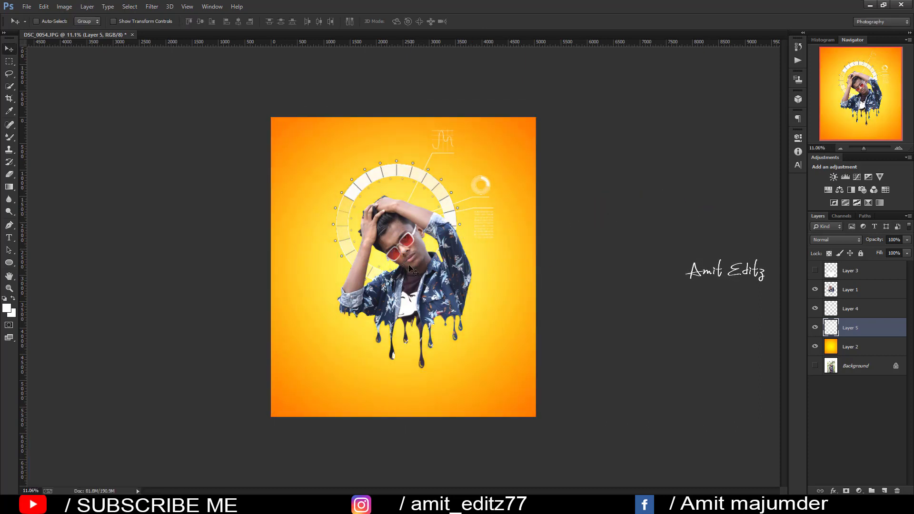
drag(403, 261, 412, 282)
Colorize gradient Layer 2 via Hue/Saturation with Hue 0 and Saturation 70
ctrl+click(518, 316)
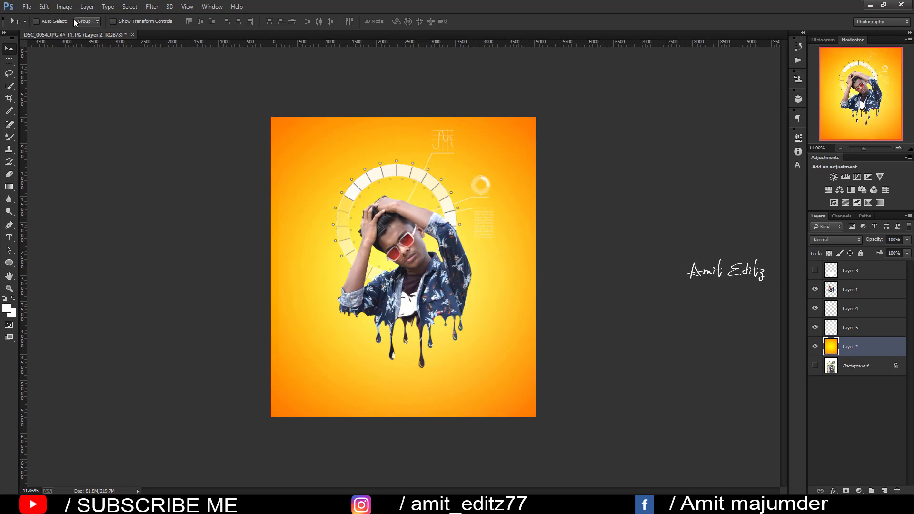
click(61, 6)
mouse_move(79, 31)
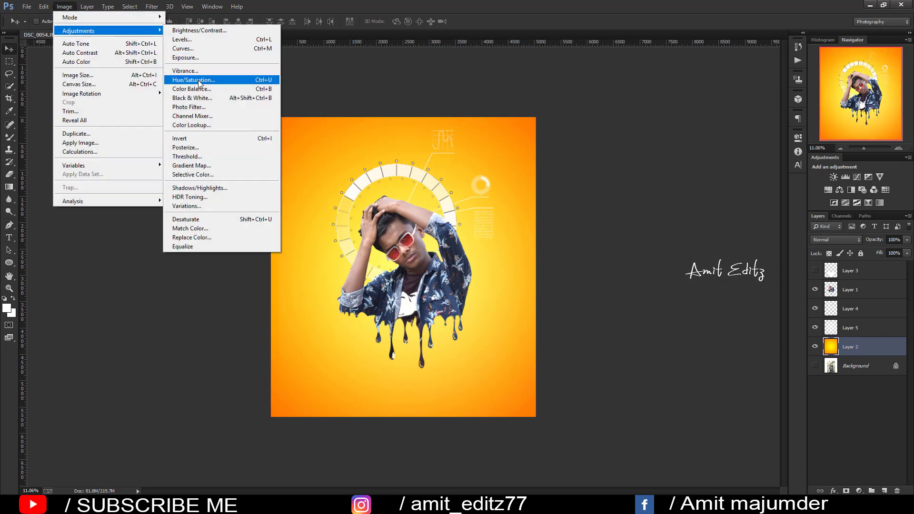
click(200, 78)
click(806, 285)
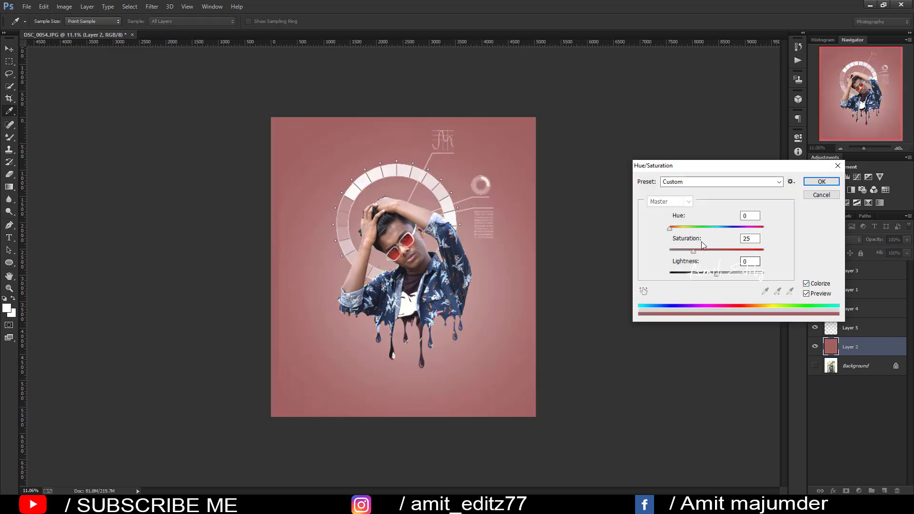
drag(721, 252, 731, 253)
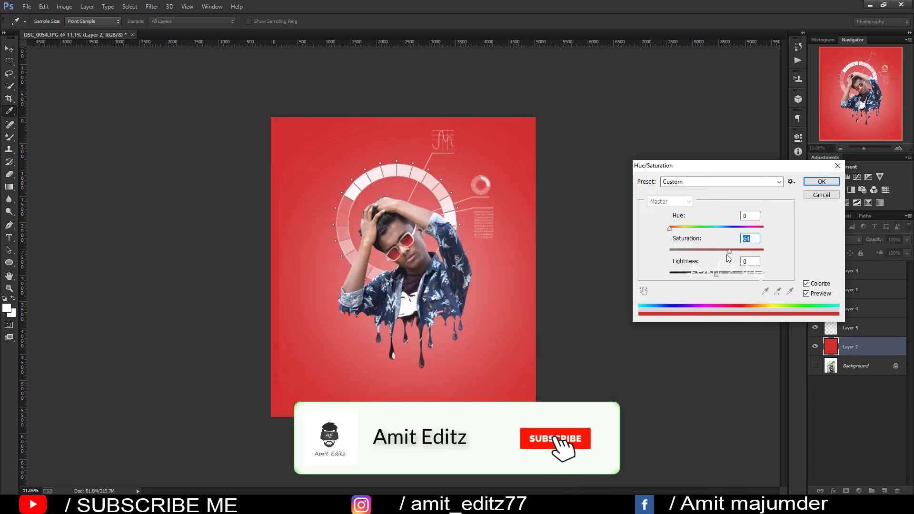
mouse_move(729, 251)
mouse_down()
mouse_move(709, 250)
mouse_move(737, 250)
mouse_up()
click(672, 230)
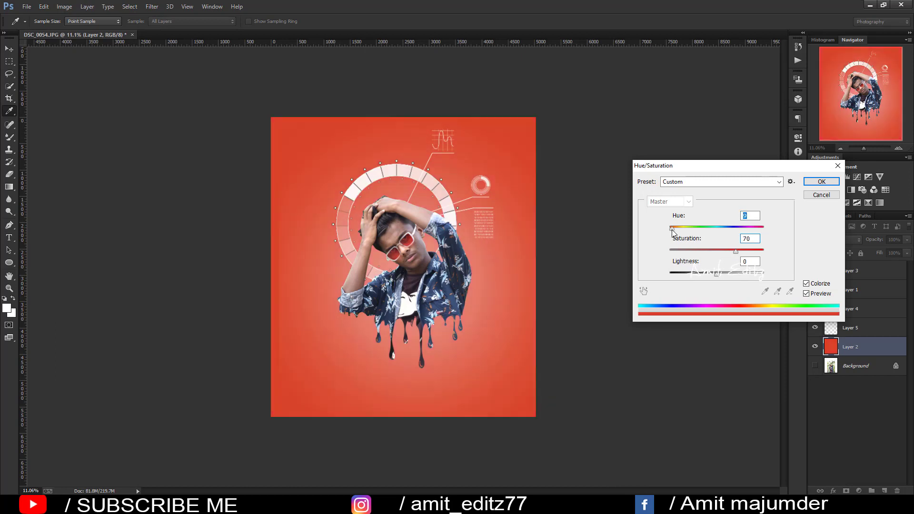
drag(672, 232, 665, 231)
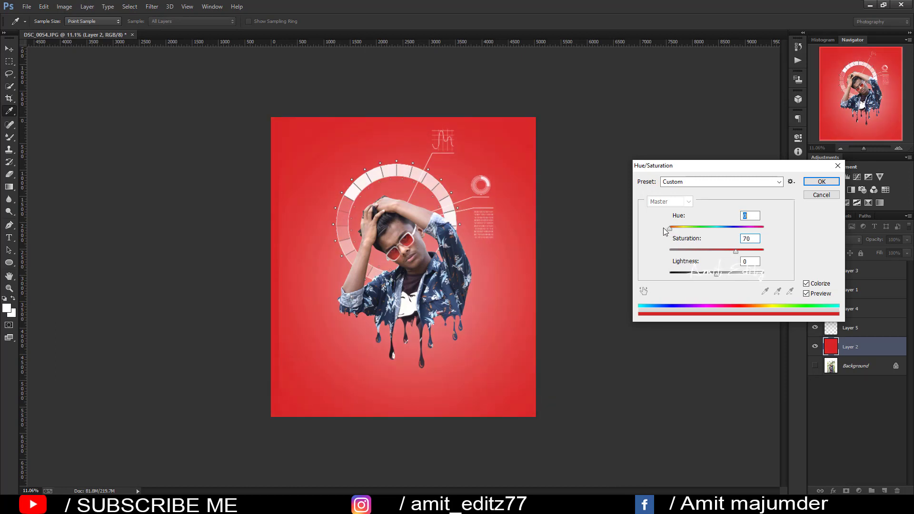
Fill the background with red and enlarge the second graphic (Layer 5) from its centre
click(815, 186)
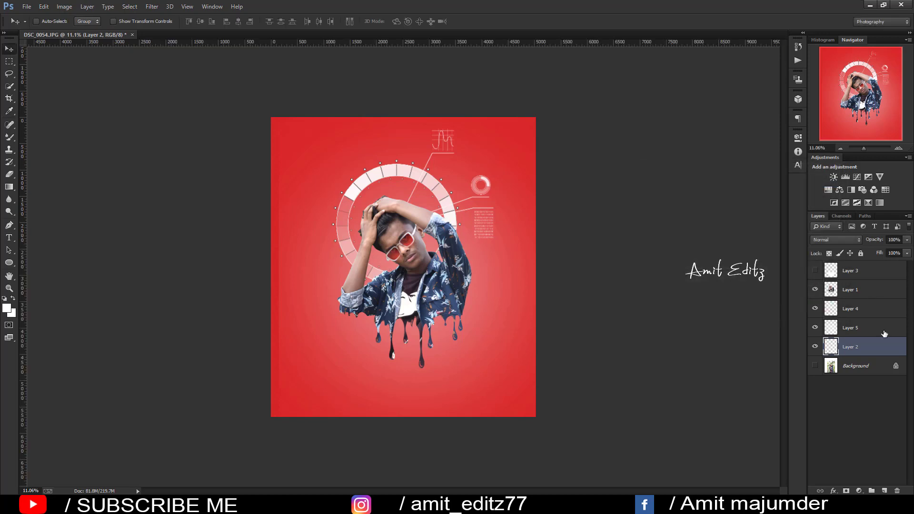
key(alt+bracketright)
key(ctrl+t)
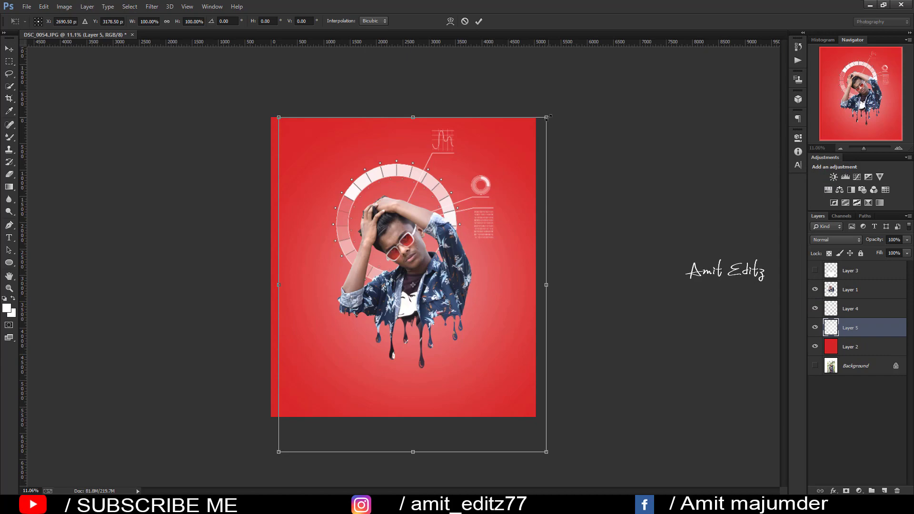
drag(556, 124, 567, 112)
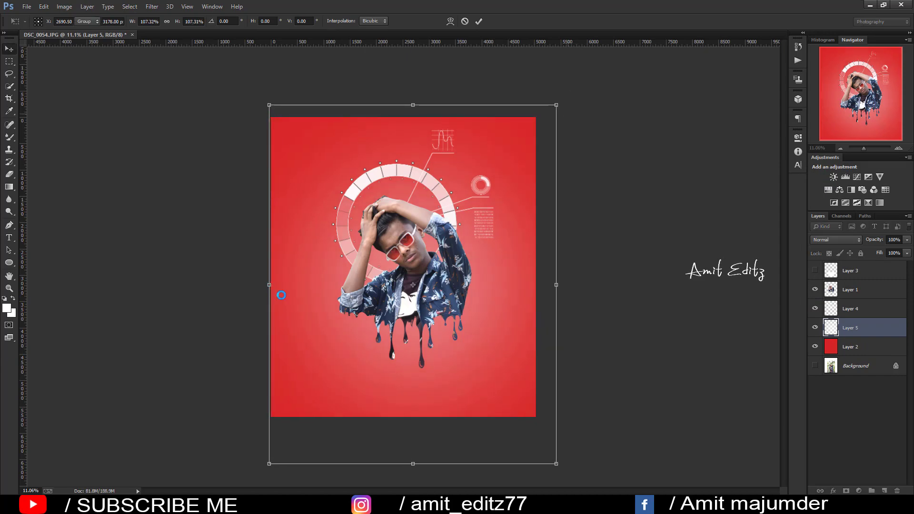
key(Return)
On the cut-out man layer, erase the dark hair sliver beside the hand with a small eraser
click(852, 289)
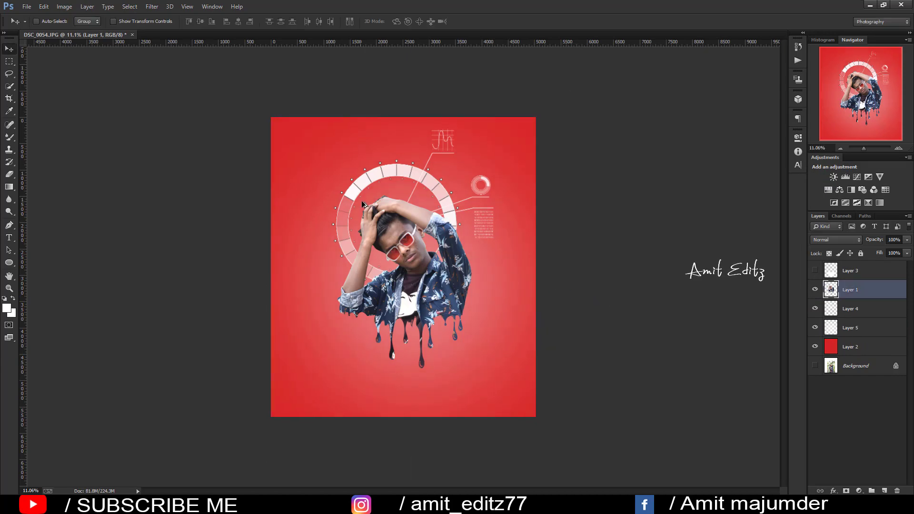
scroll(355, 198, up, 3)
scroll(355, 198, up, 3)
scroll(356, 198, up, 3)
scroll(355, 198, up, 1)
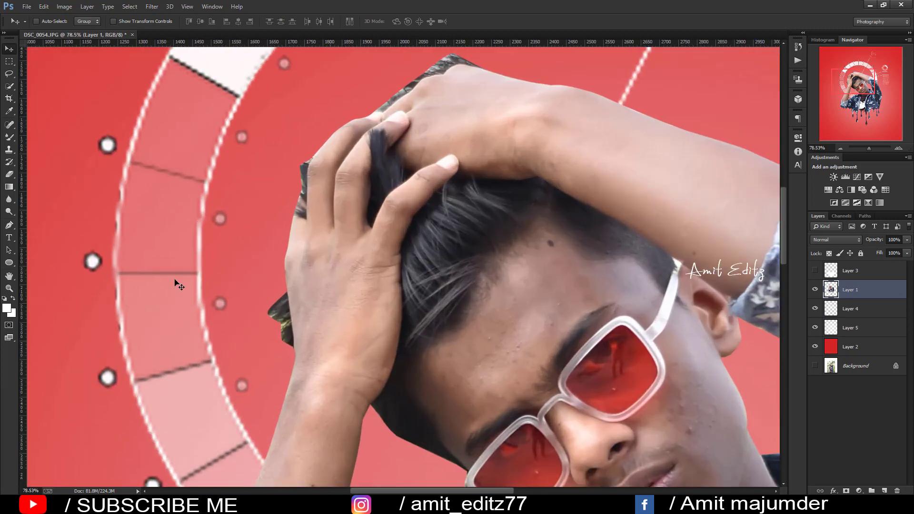
key(e)
scroll(226, 338, up, 7)
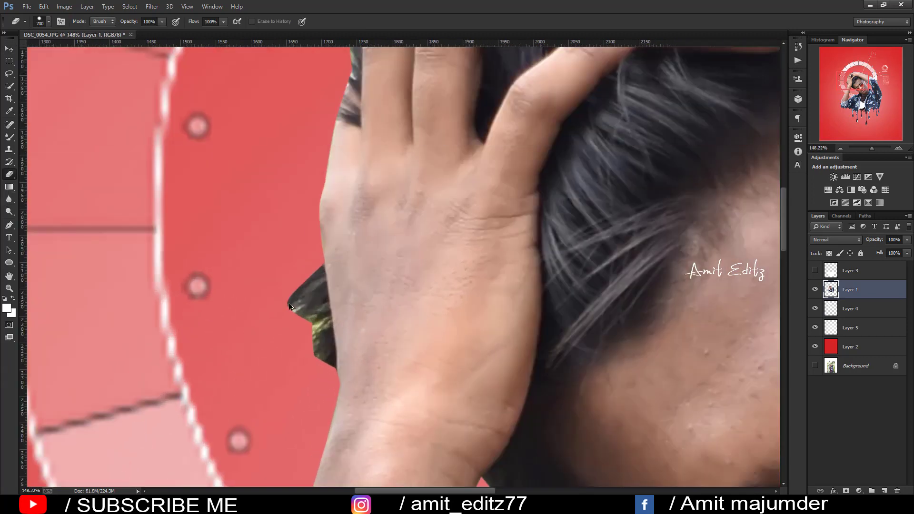
key(bracketleft)
key(bracketleft)
key(bracketleft)
key(bracketleft)
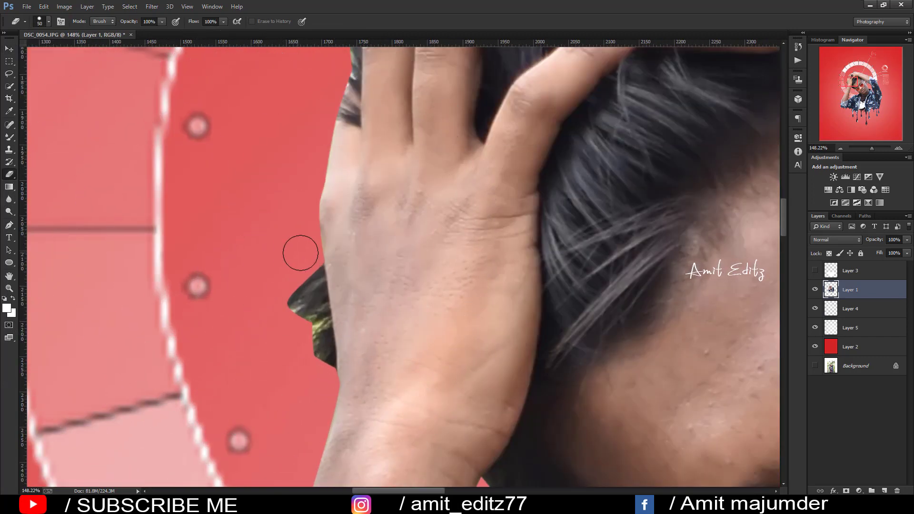
mouse_move(302, 261)
mouse_down()
mouse_move(314, 323)
mouse_move(308, 308)
mouse_up()
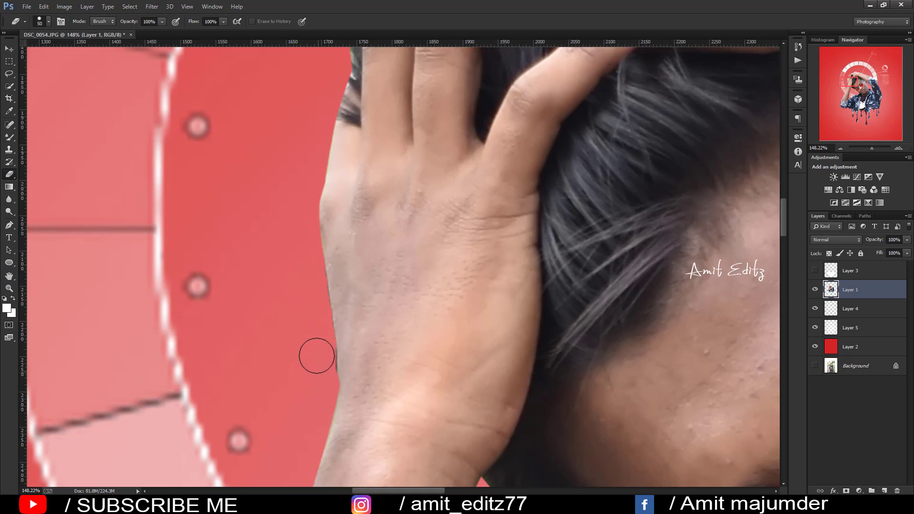
Erase the hair fringe along the hand's top edge and the grey fragment above it
scroll(312, 328, up, 3)
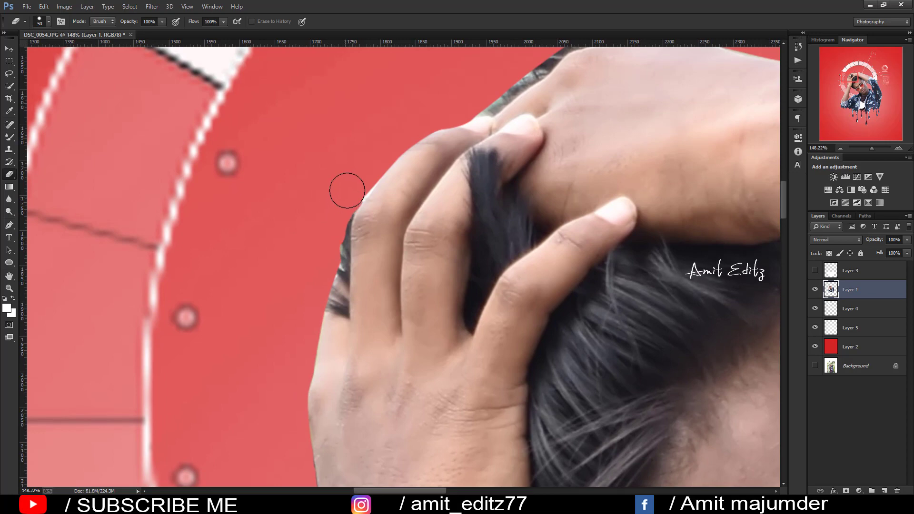
scroll(306, 321, up, 5)
scroll(306, 320, right, 4)
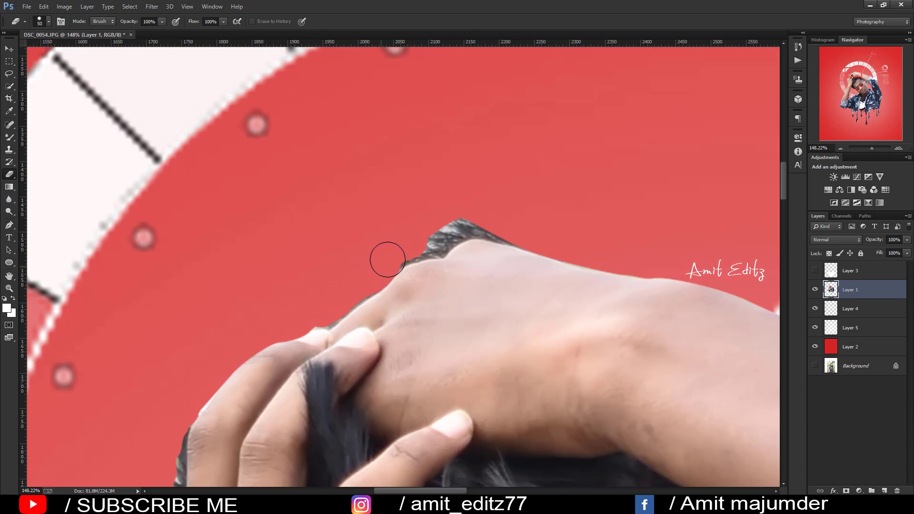
drag(431, 239, 469, 228)
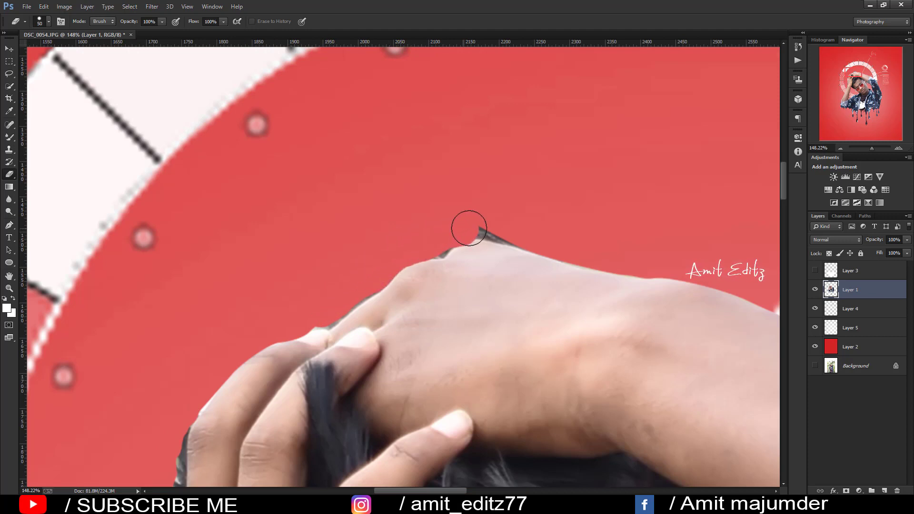
scroll(485, 225, up, 3)
key(ctrl+alt+z)
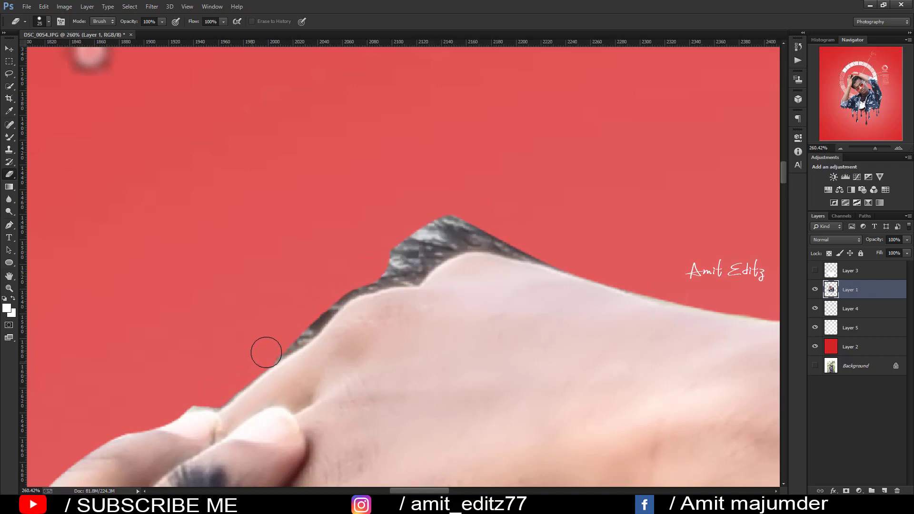
mouse_move(266, 352)
mouse_down()
mouse_move(370, 271)
mouse_move(475, 249)
mouse_move(652, 294)
mouse_up()
key(bracketleft)
key(bracketright)
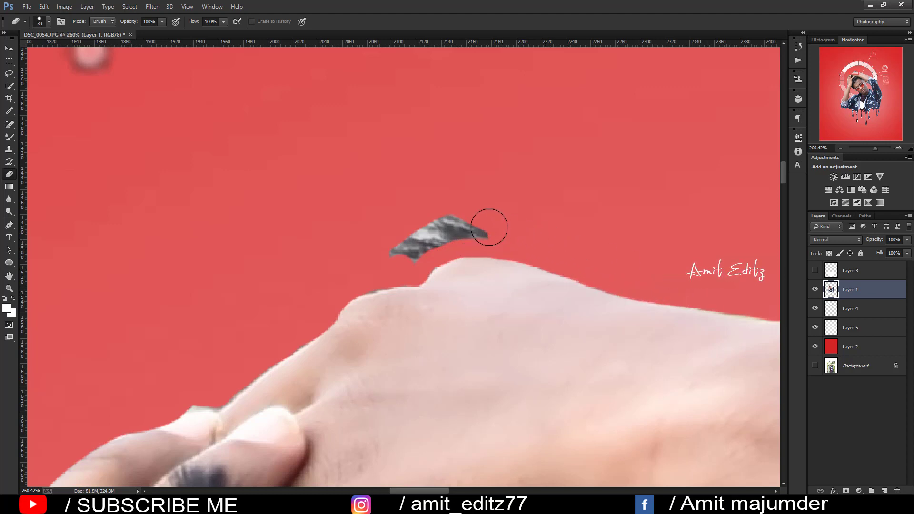
mouse_move(490, 224)
mouse_down()
mouse_move(381, 243)
mouse_move(478, 230)
mouse_up()
Inspect the cleaned hand edge and shrink the eraser to a fine size
scroll(201, 307, down, 3)
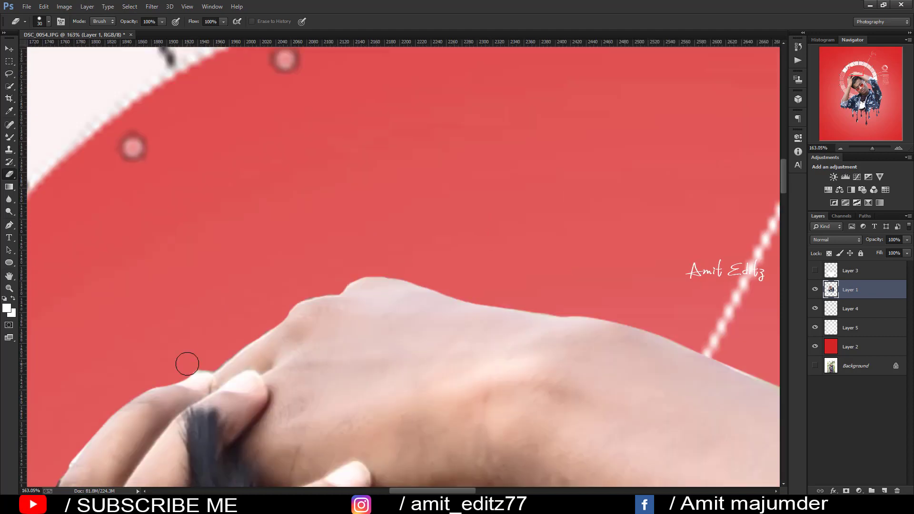
scroll(203, 357, down, 3)
scroll(204, 343, down, 2)
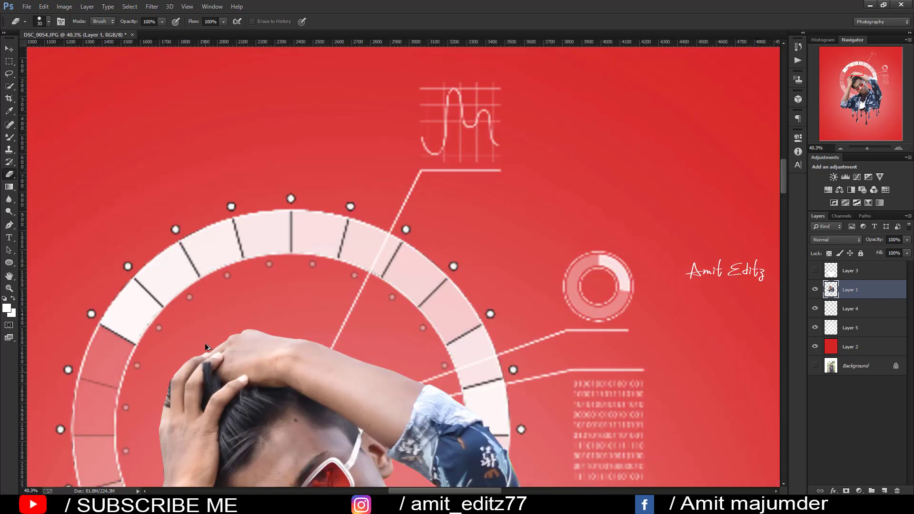
scroll(205, 344, down, 3)
scroll(207, 348, down, 1)
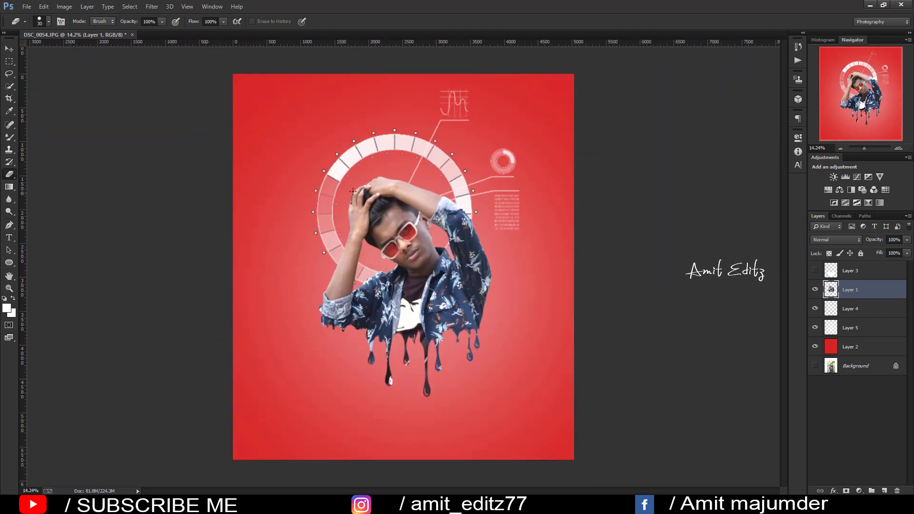
scroll(353, 191, up, 1)
scroll(352, 191, down, 1)
scroll(353, 191, up, 1)
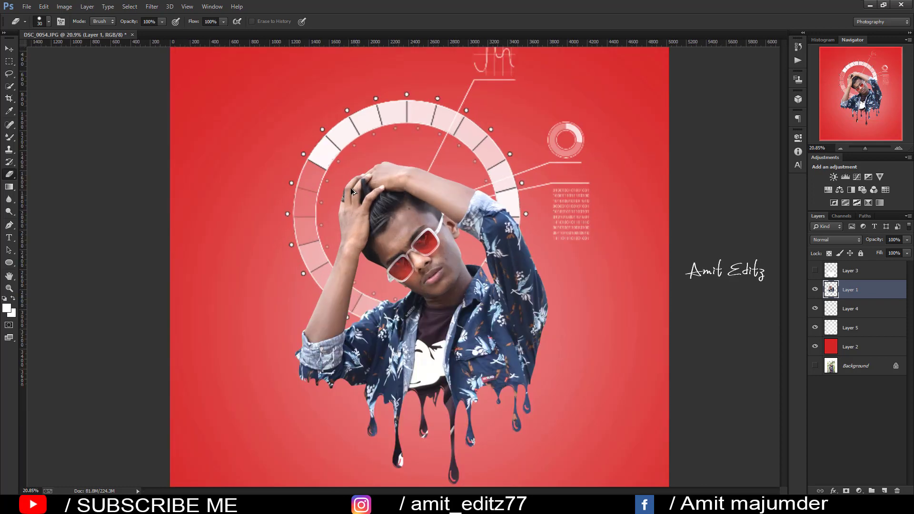
scroll(351, 190, up, 3)
scroll(334, 176, up, 3)
scroll(335, 177, up, 3)
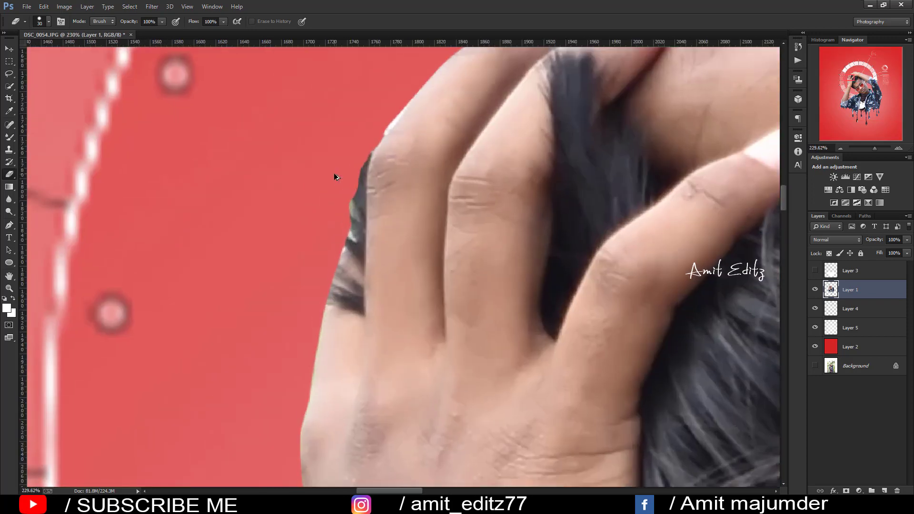
key(bracketleft)
key(bracketleft)
scroll(340, 178, down, 5)
scroll(347, 179, down, 5)
scroll(347, 179, down, 3)
scroll(346, 179, down, 2)
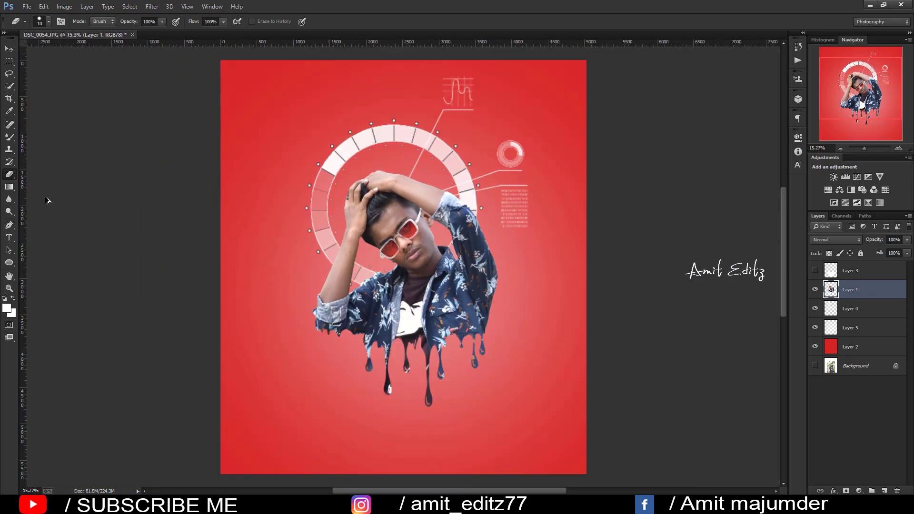
Use the Smudge tool to pull the hair edge beside the raised arm into fine wisps
click(9, 199)
click(34, 216)
scroll(375, 212, up, 2)
scroll(321, 258, up, 3)
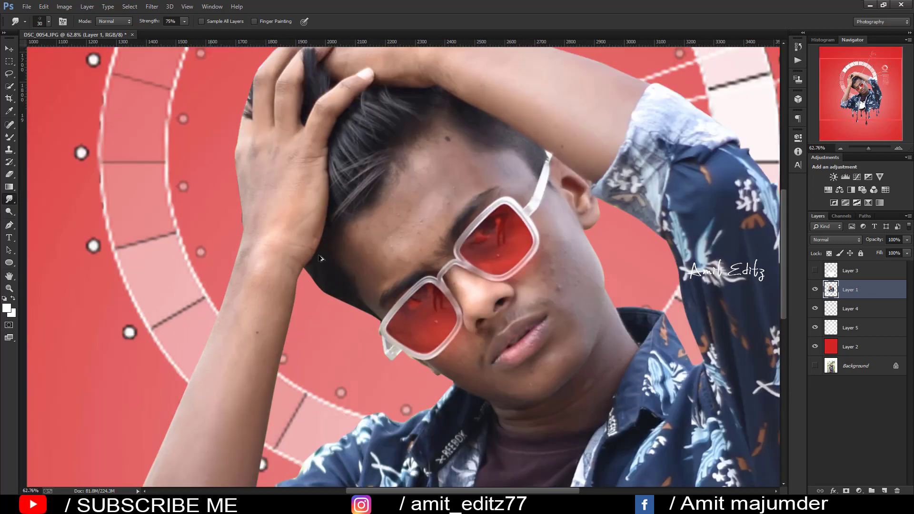
scroll(320, 259, up, 3)
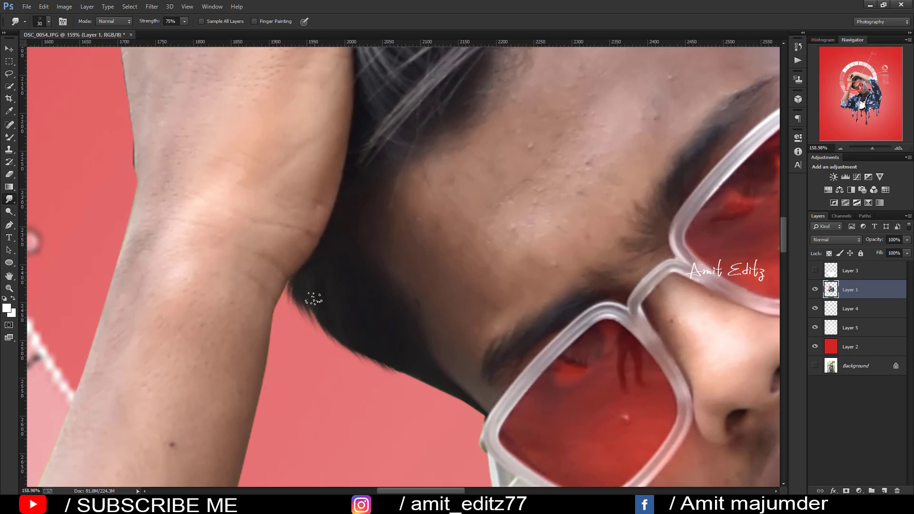
drag(314, 299, 312, 300)
Zoom in and out around the smudged hand edge to check the result
scroll(404, 251, down, 5)
scroll(406, 248, down, 2)
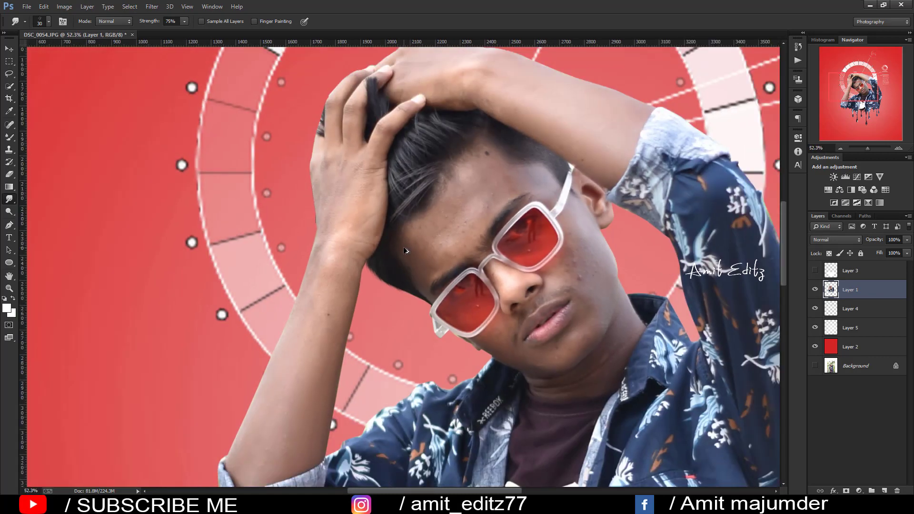
scroll(407, 248, down, 2)
scroll(371, 200, up, 1)
scroll(357, 181, up, 3)
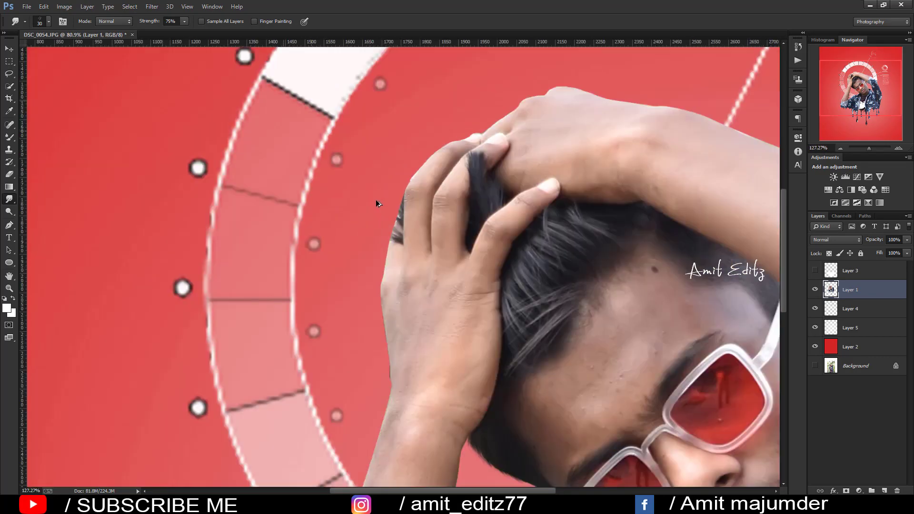
scroll(376, 199, up, 2)
scroll(414, 215, up, 2)
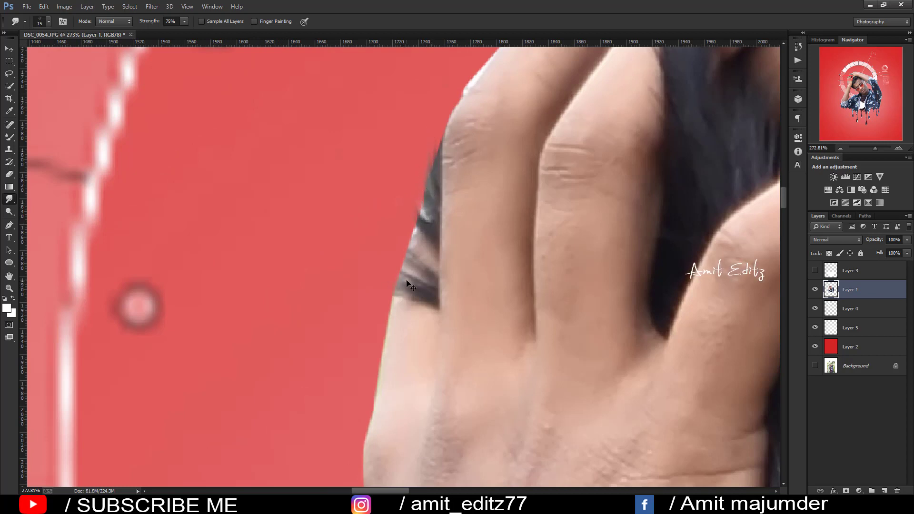
scroll(393, 288, down, 3)
scroll(425, 268, down, 3)
scroll(435, 261, down, 3)
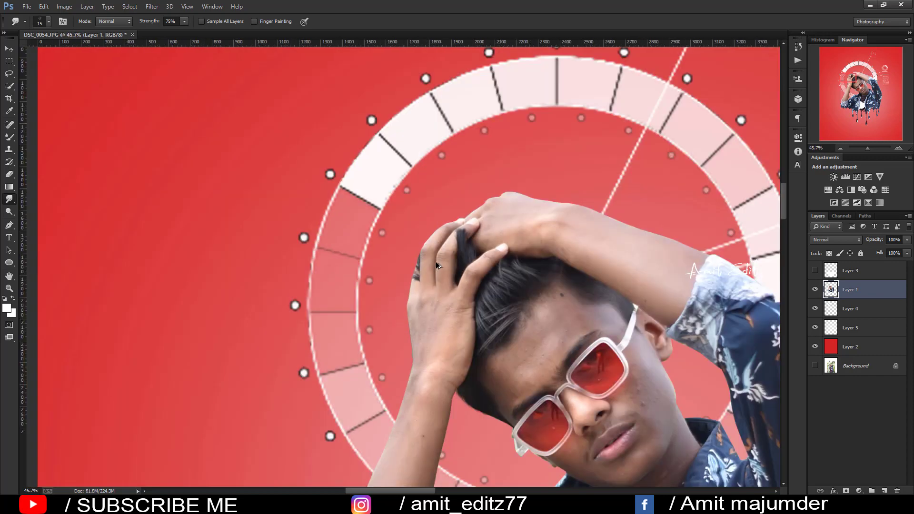
scroll(435, 263, down, 2)
scroll(436, 265, down, 2)
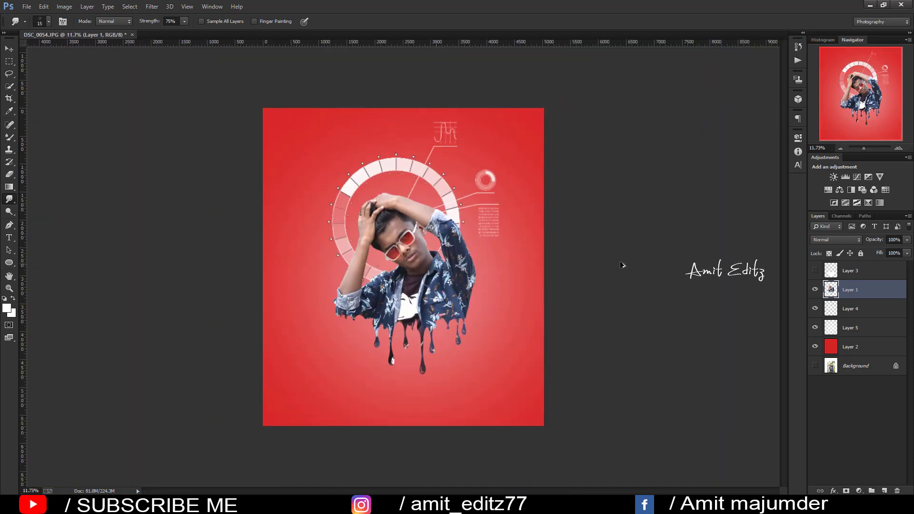
scroll(418, 231, up, 1)
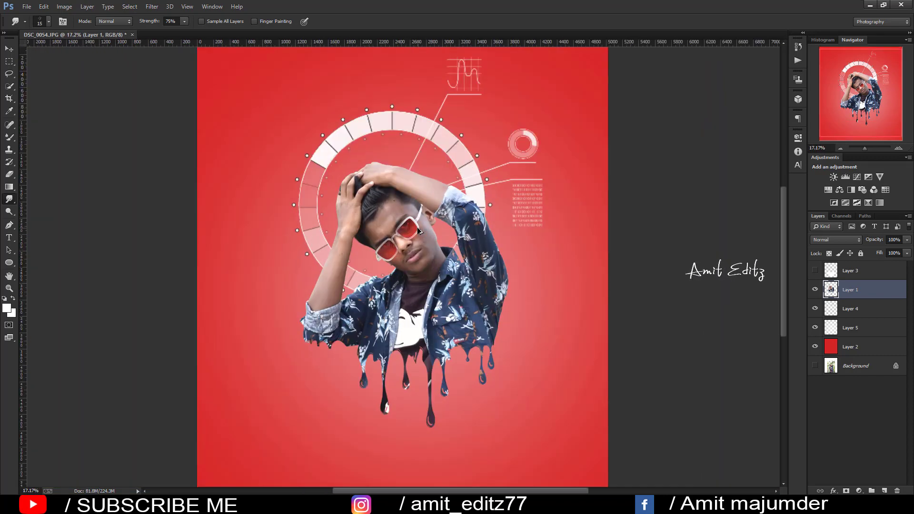
scroll(417, 228, down, 1)
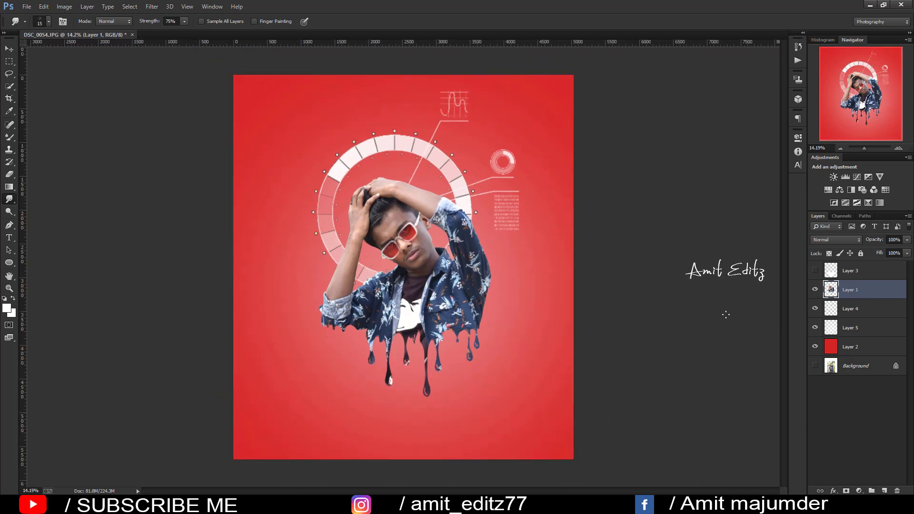
scroll(725, 314, down, 1)
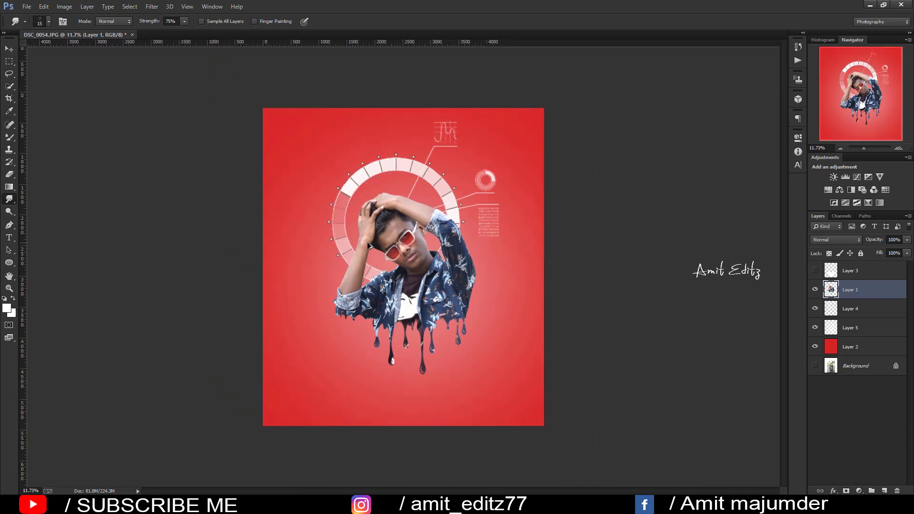
With an enlarged Mixer Brush, smooth the acne bumps on the forehead
right_click(10, 137)
click(64, 164)
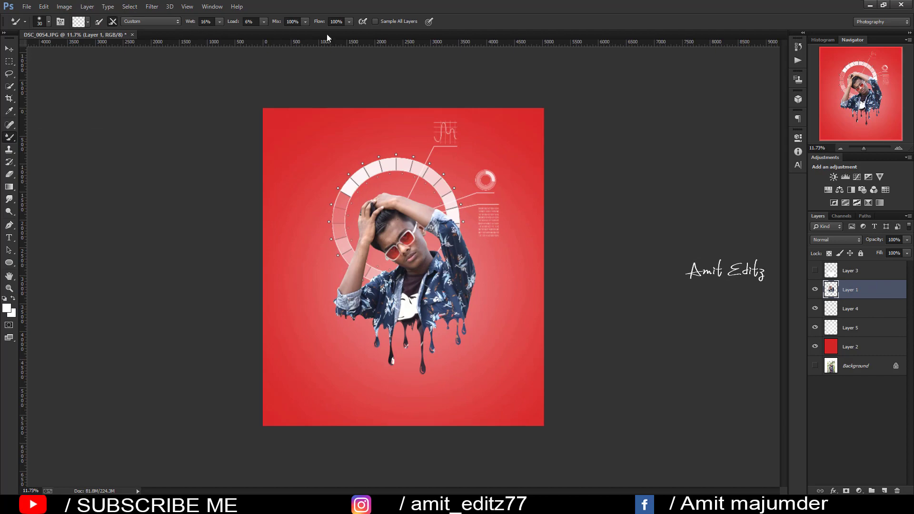
scroll(404, 238, up, 3)
scroll(414, 240, up, 4)
scroll(433, 244, up, 4)
scroll(442, 256, up, 1)
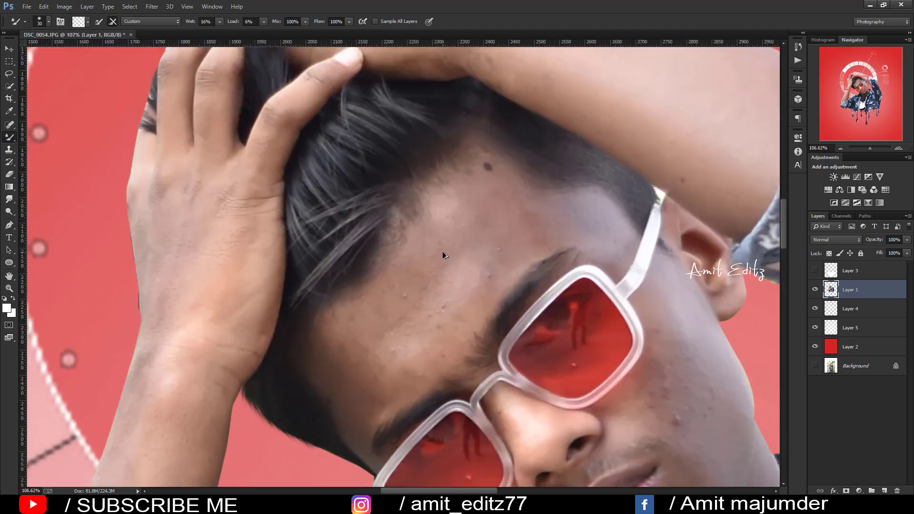
key(bracketright)
key(bracketright)
key(bracketright)
key(bracketright)
key(bracketright)
key(bracketright)
key(bracketright)
mouse_move(399, 371)
mouse_down()
mouse_move(429, 324)
mouse_move(429, 161)
mouse_up()
key(bracketleft)
key(bracketleft)
key(bracketright)
key(bracketright)
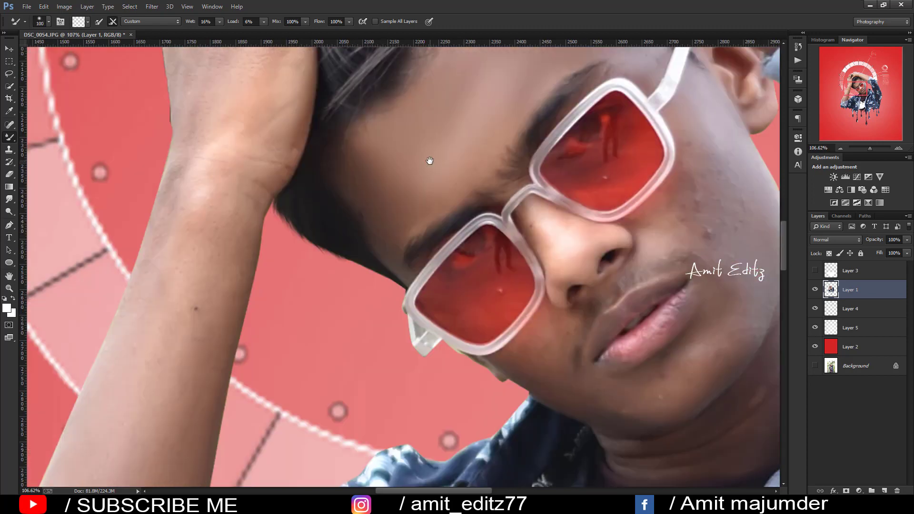
Smooth the cheeks and lower face, then resize the Mixer Brush to cover the arms
drag(378, 175, 154, 285)
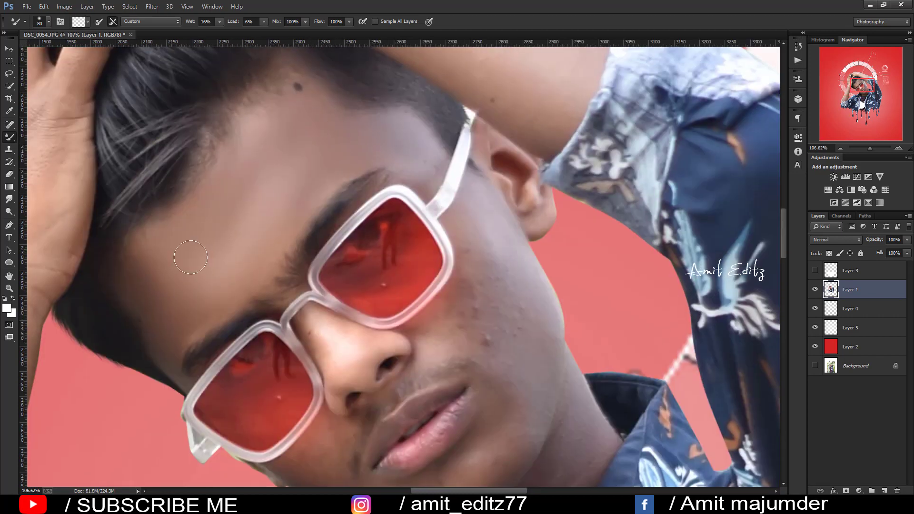
key(bracketleft)
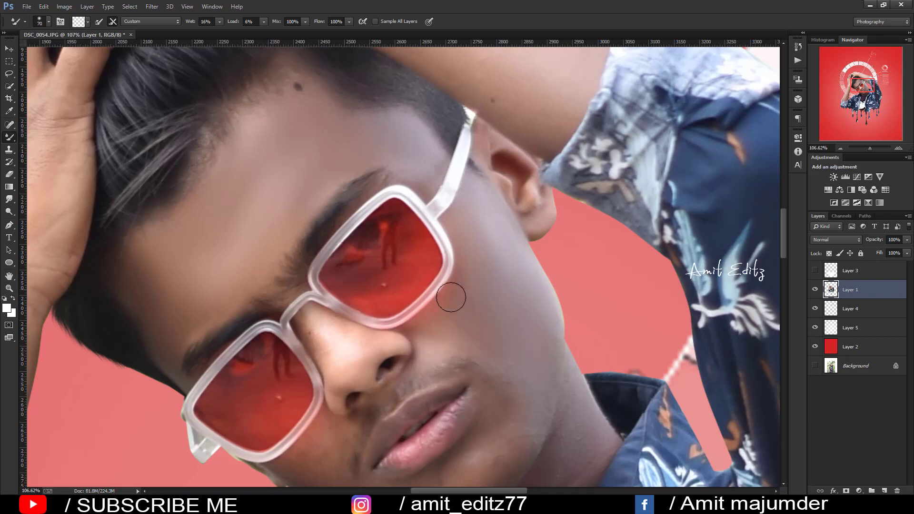
drag(494, 396, 476, 227)
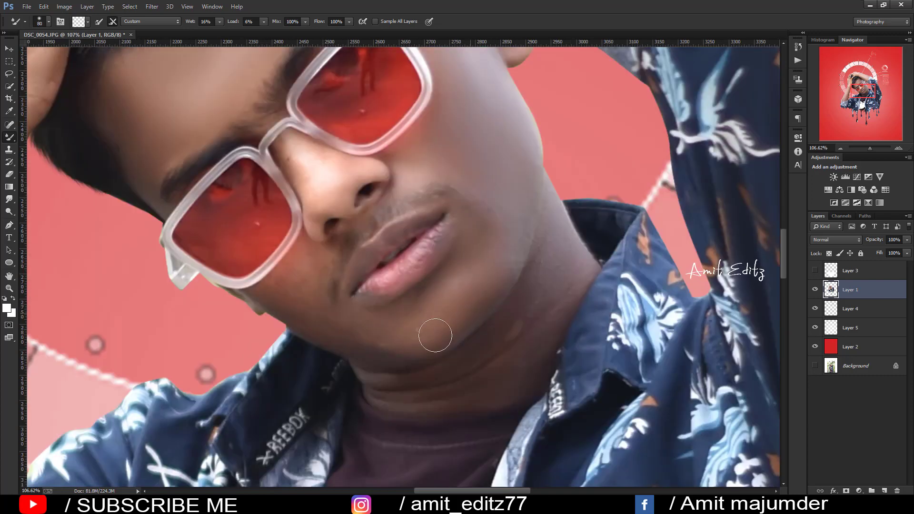
scroll(294, 274, down, 2)
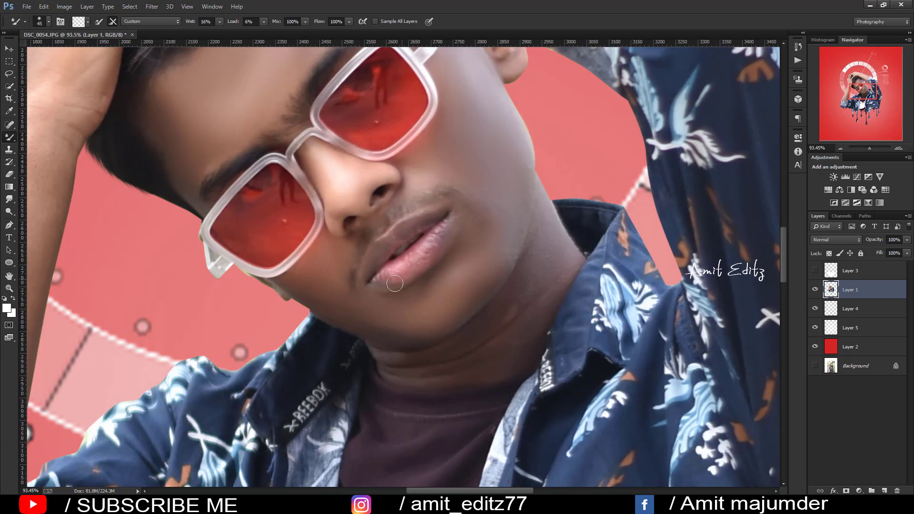
scroll(394, 284, right, 3)
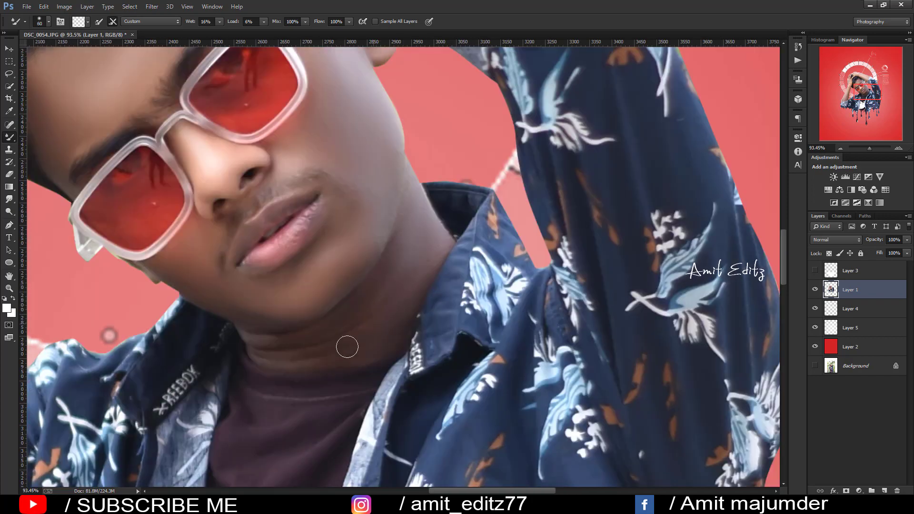
scroll(380, 234, down, 9)
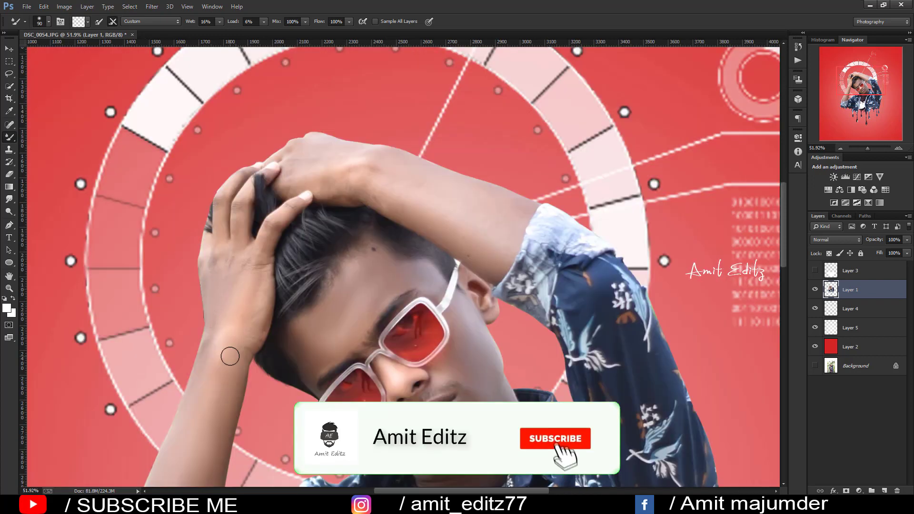
key(bracketright)
key(bracketright)
key(bracketright)
key(bracketright)
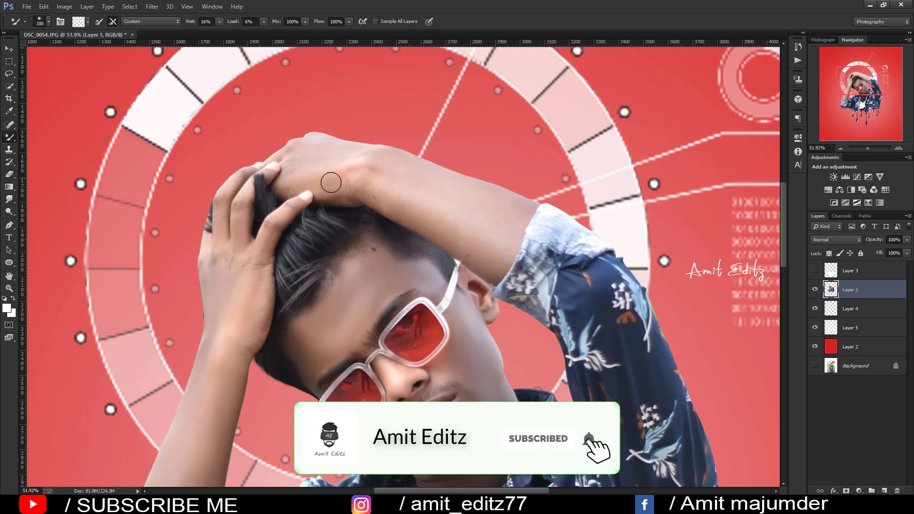
key(bracketright)
key(bracketright)
key(bracketleft)
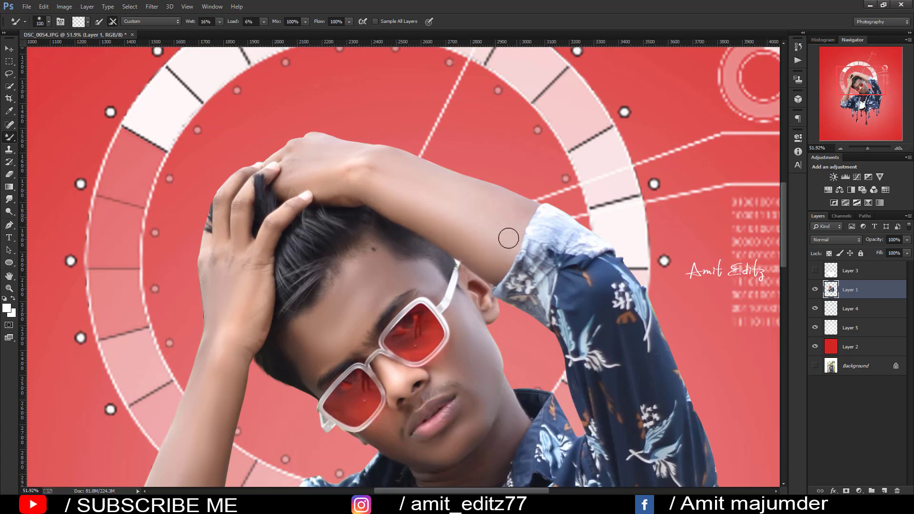
scroll(375, 265, down, 3)
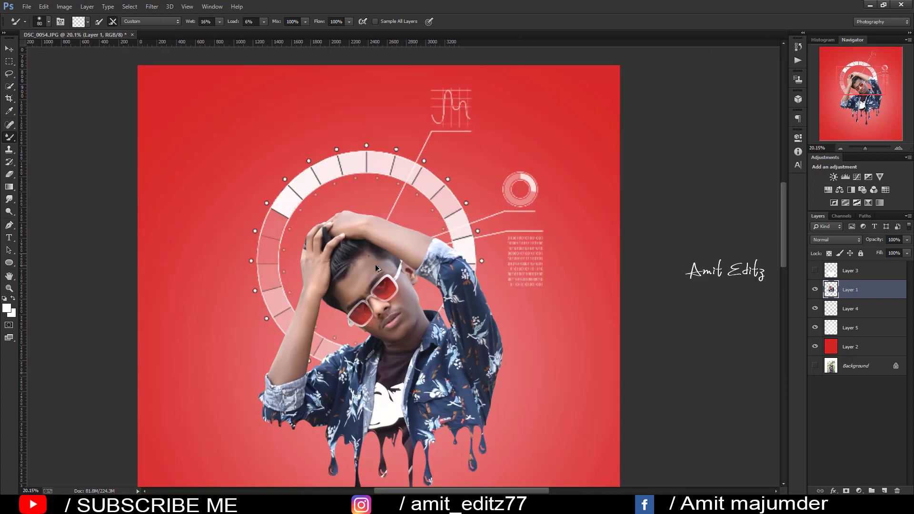
scroll(376, 266, down, 2)
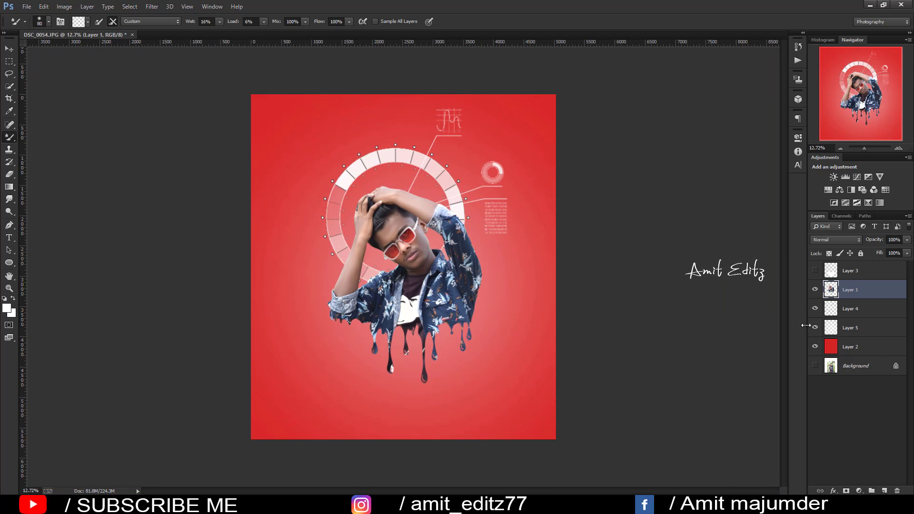
Merge Layers 1, 4, 5 and 2 into one layer and duplicate it
ctrl+click(882, 309)
ctrl+click(878, 329)
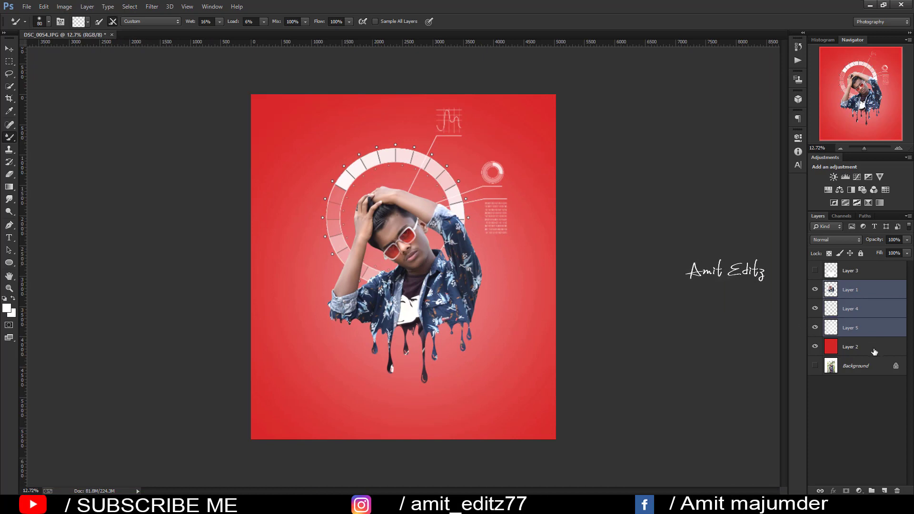
ctrl+click(875, 347)
right_click(876, 347)
click(797, 346)
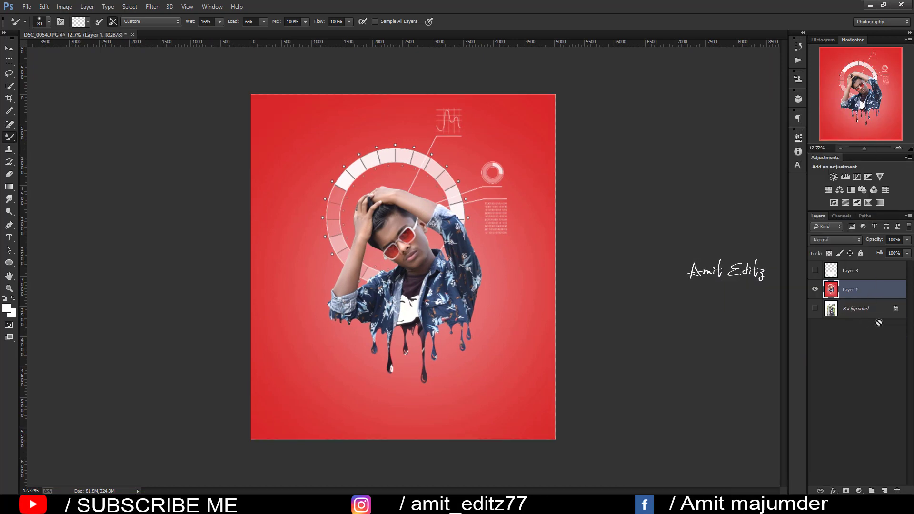
drag(871, 293, 888, 491)
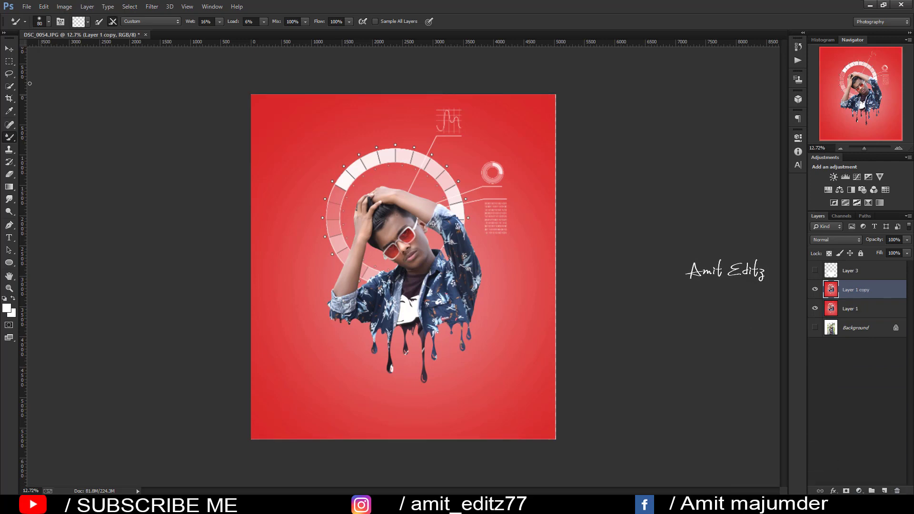
In Camera Raw on the copy, raise contrast to +27, lower whites and lift blacks
click(9, 98)
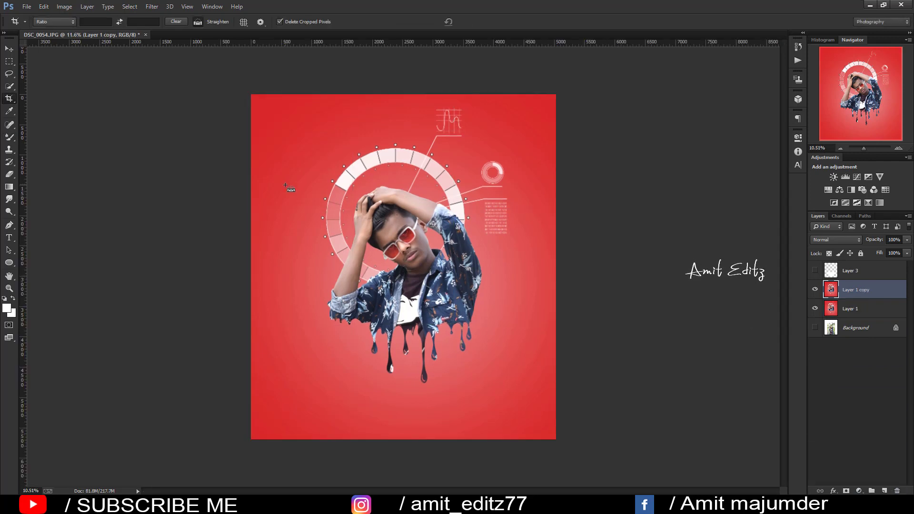
scroll(286, 185, down, 2)
scroll(426, 287, up, 1)
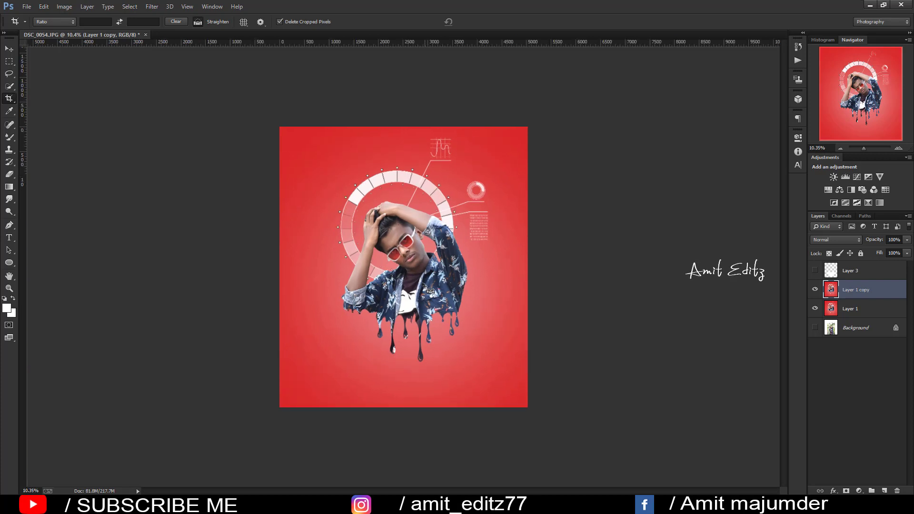
scroll(425, 287, down, 1)
click(10, 48)
click(152, 6)
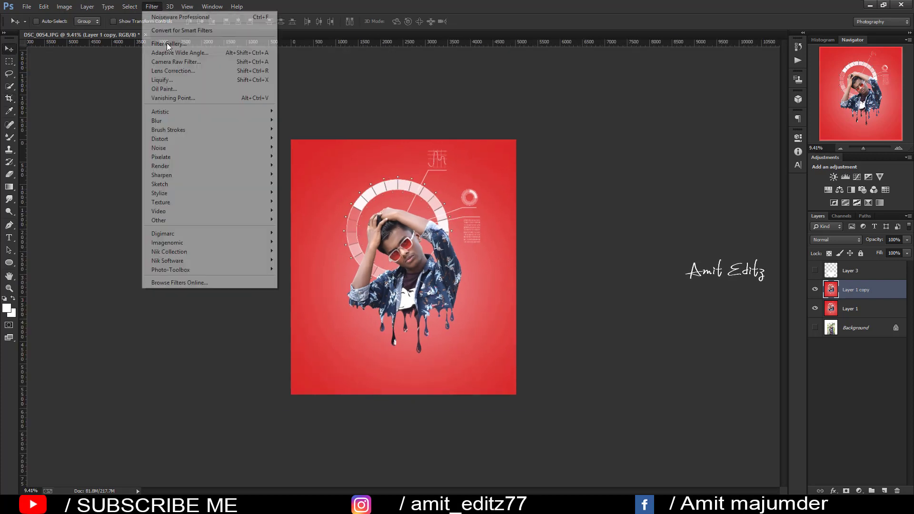
click(169, 63)
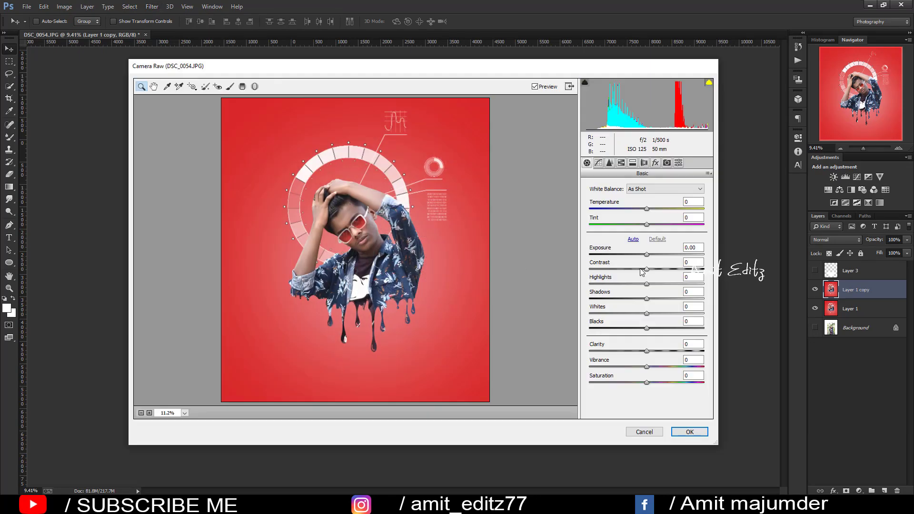
drag(640, 270, 657, 269)
mouse_move(646, 313)
mouse_down()
mouse_move(617, 313)
mouse_move(684, 329)
mouse_up()
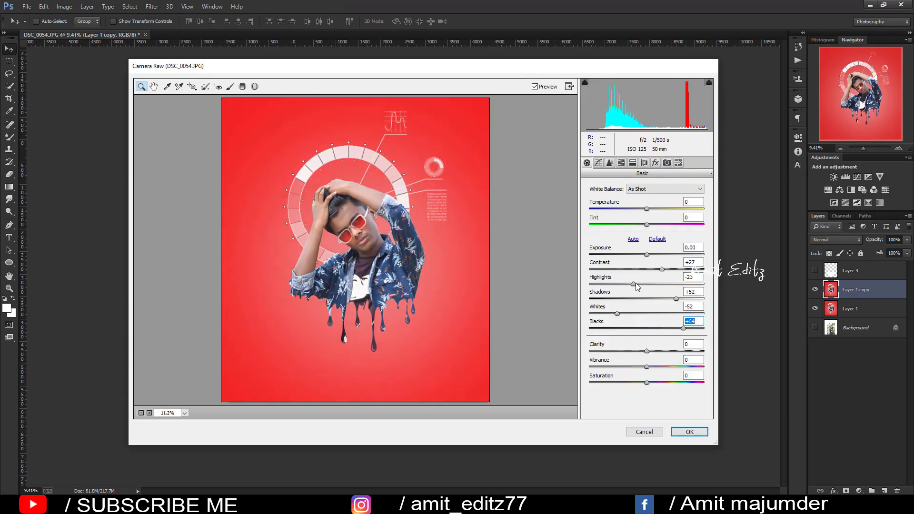
Brighten and saturate the reds and oranges, and raise Blue Primary saturation to about +50
click(665, 164)
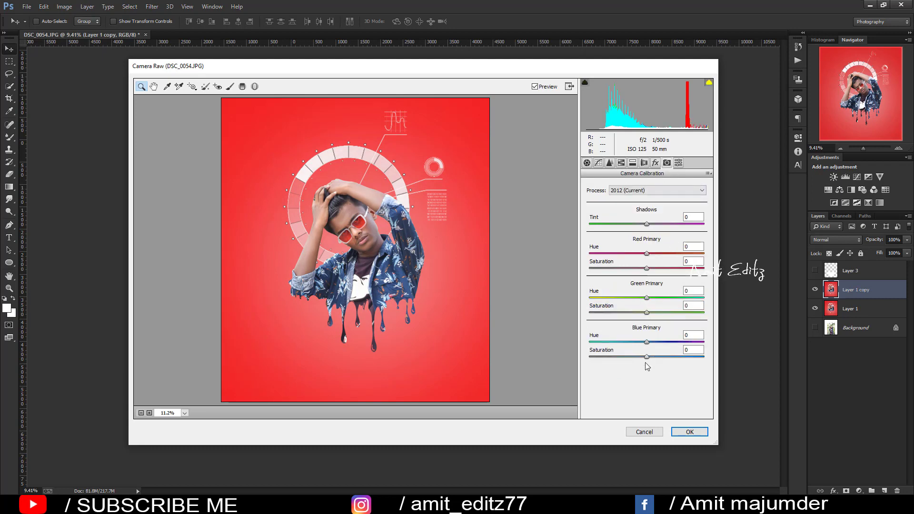
drag(665, 353, 669, 353)
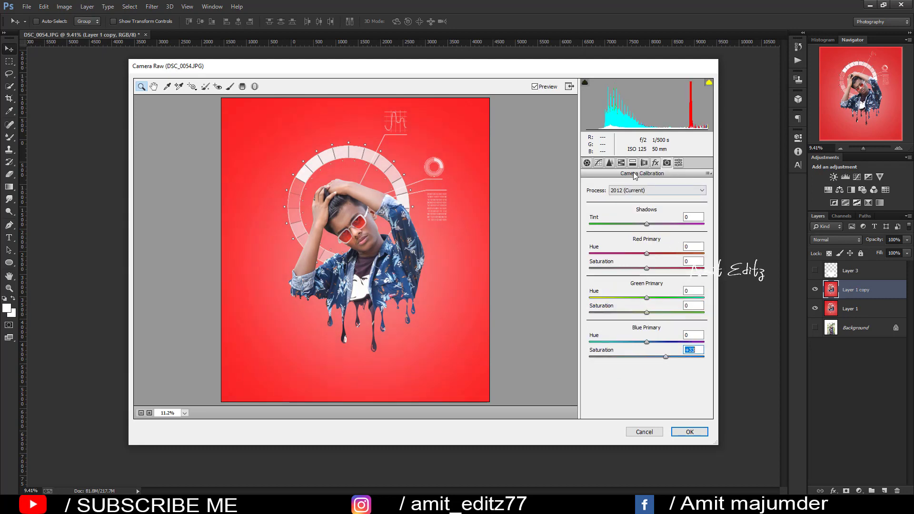
click(622, 163)
click(642, 200)
drag(647, 231, 655, 246)
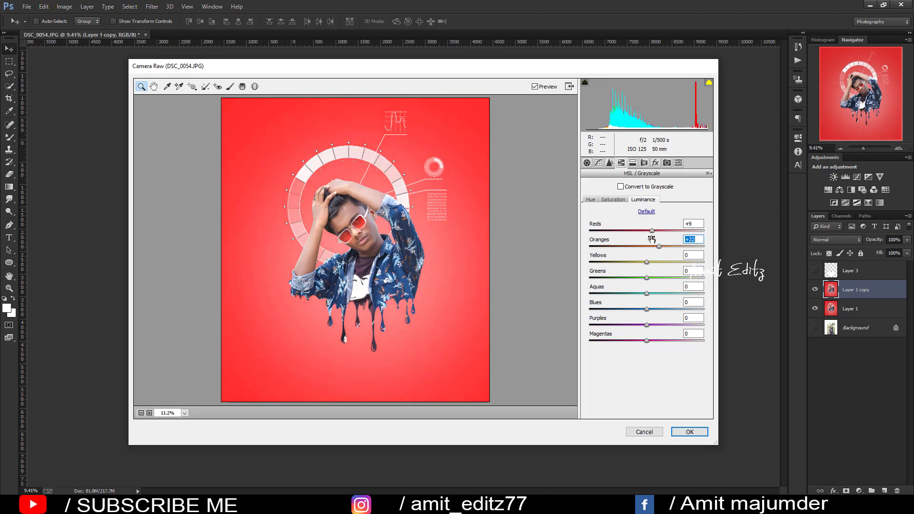
click(614, 199)
drag(646, 230, 657, 230)
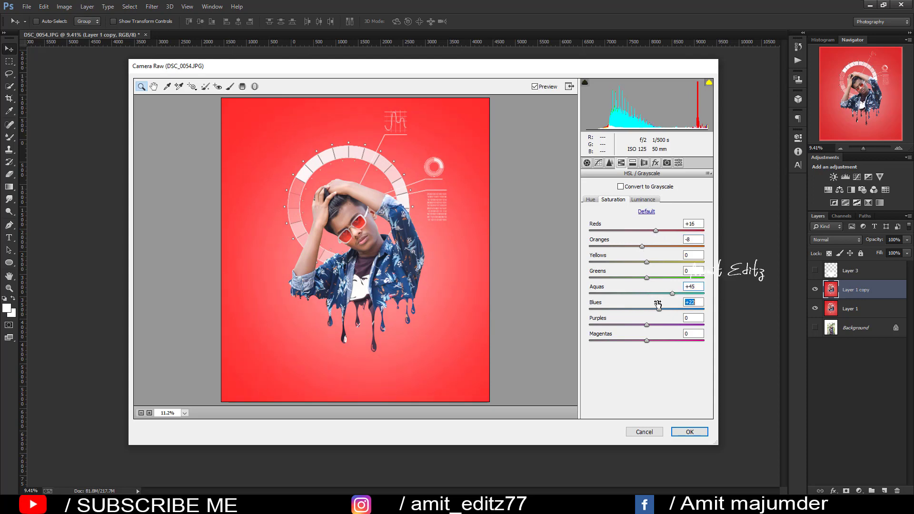
click(667, 163)
mouse_move(655, 354)
mouse_down()
mouse_move(669, 360)
mouse_move(638, 342)
mouse_up()
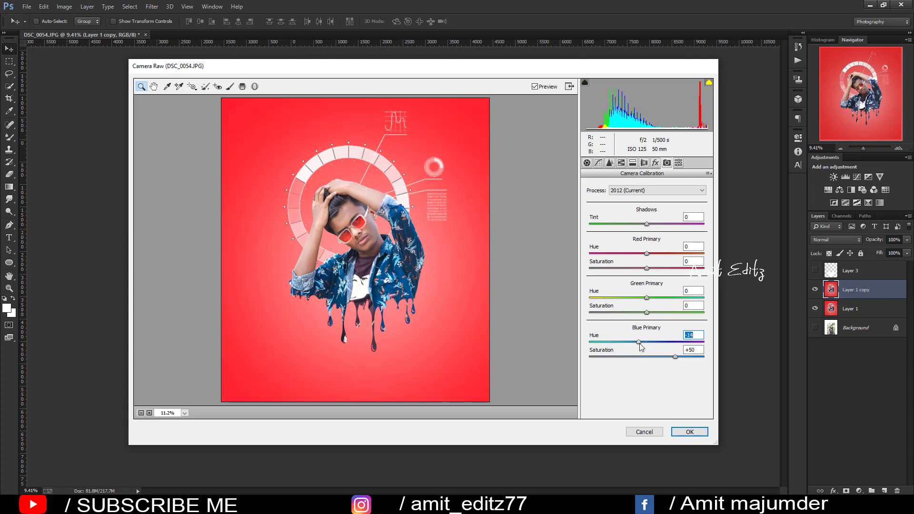
Add a -17 vignette plus a little clarity and vibrance, then apply the filter
click(655, 163)
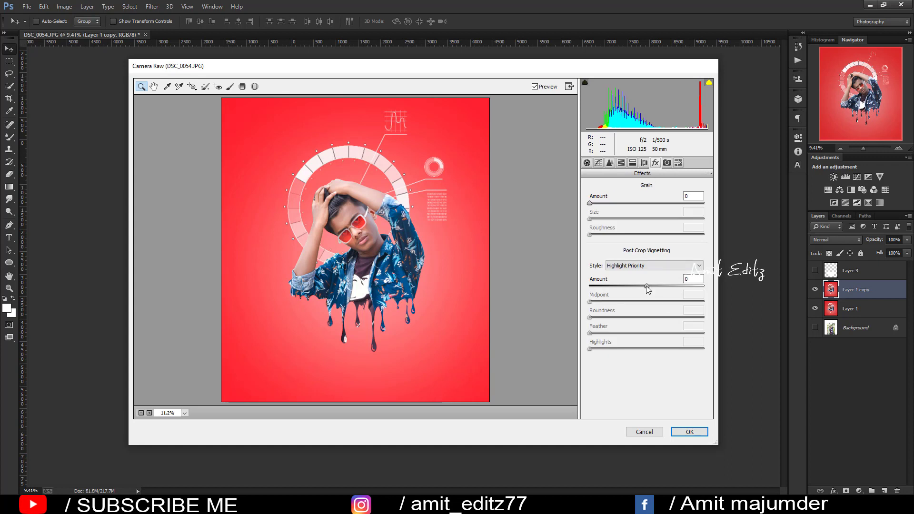
drag(647, 286, 642, 290)
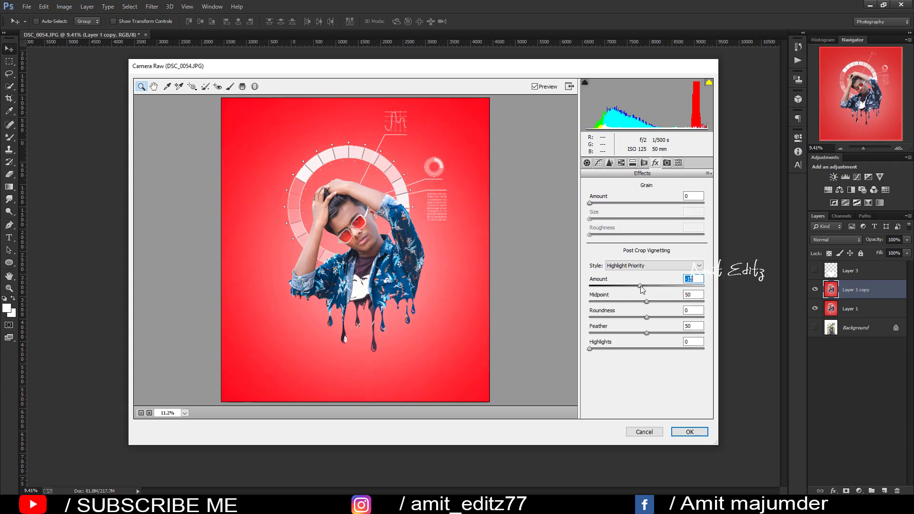
key(ctrl+alt+1)
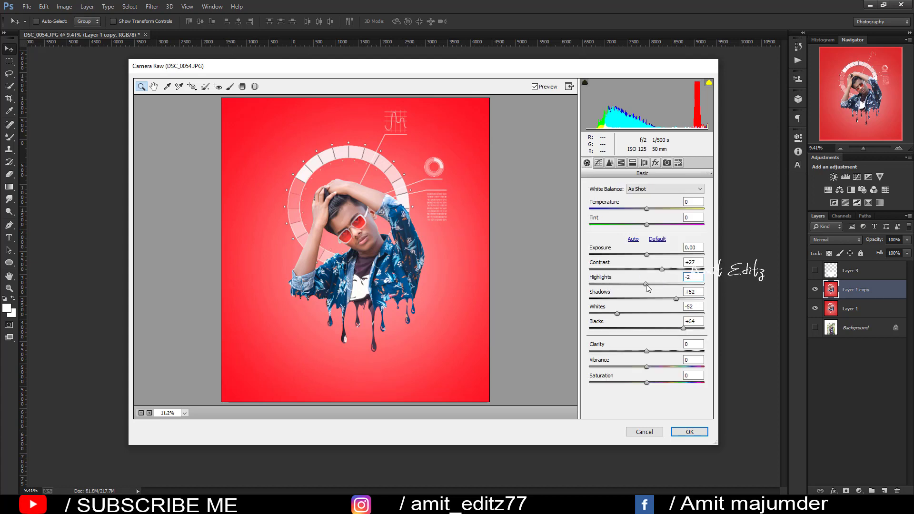
drag(648, 348, 652, 366)
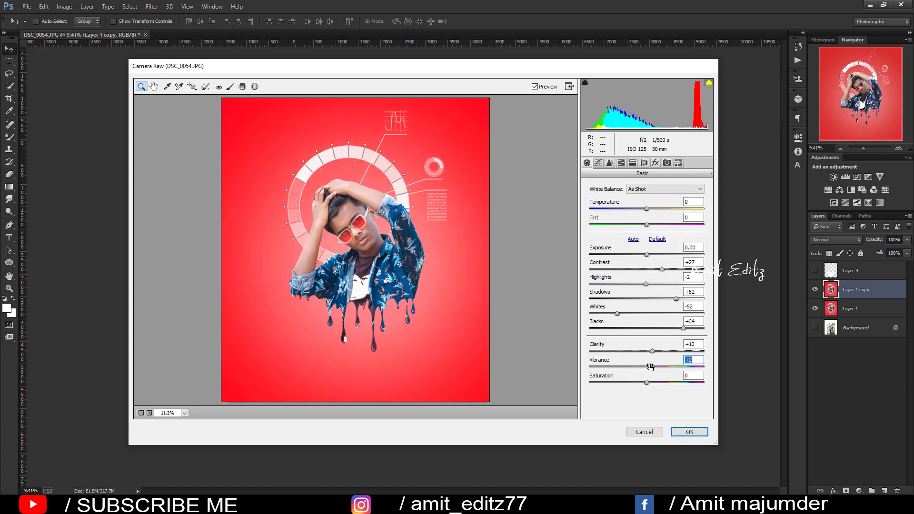
click(688, 431)
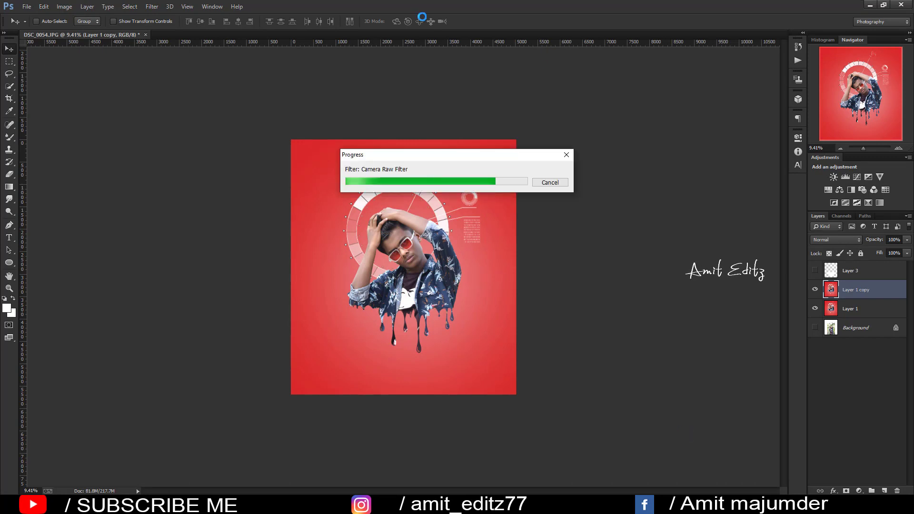
Add a Selective Color adjustment deepening blacks by +5 and merge it into the graded copy
click(859, 491)
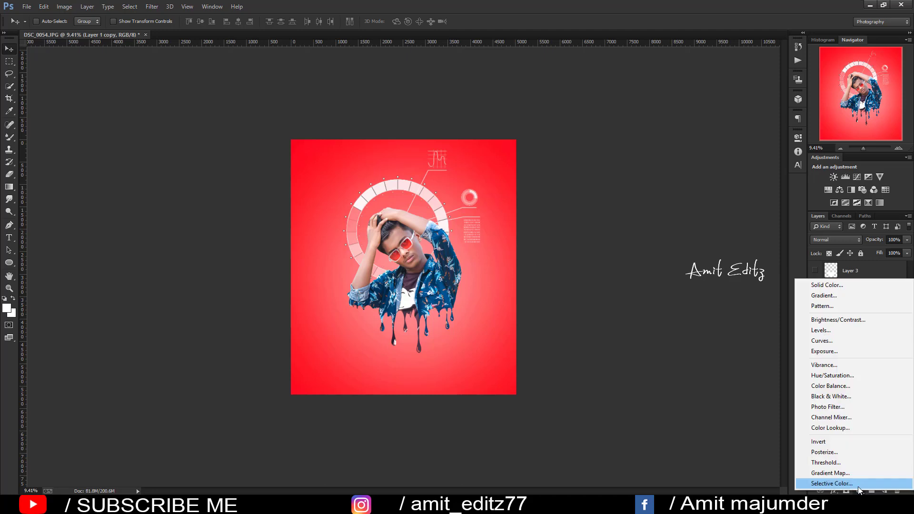
click(781, 481)
click(735, 175)
click(735, 243)
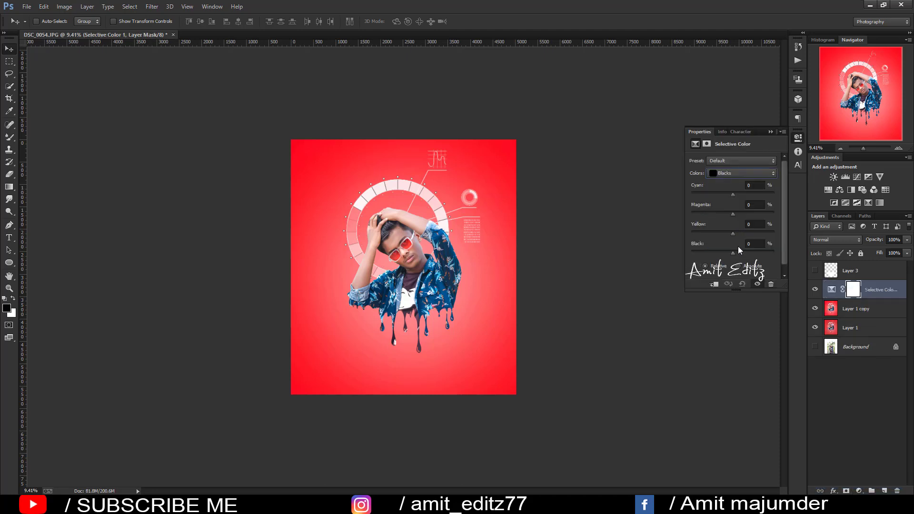
drag(733, 253, 734, 255)
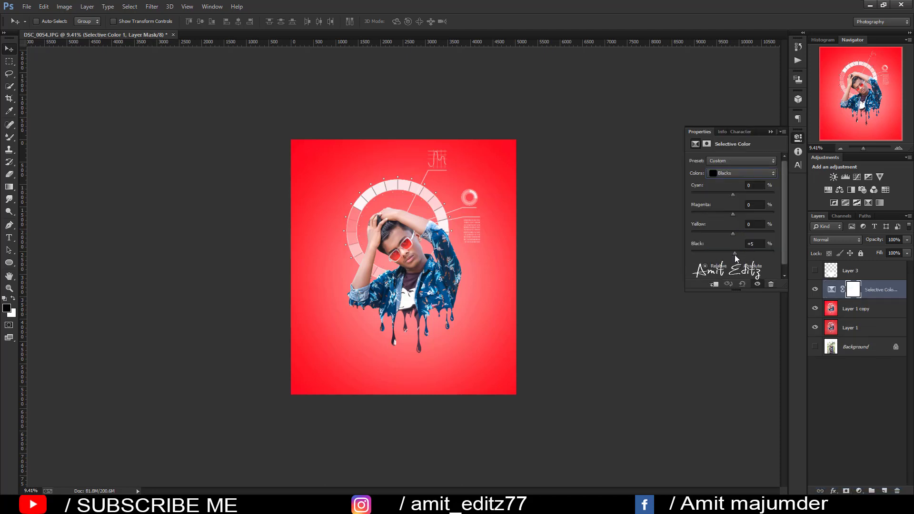
click(770, 132)
right_click(868, 312)
click(760, 343)
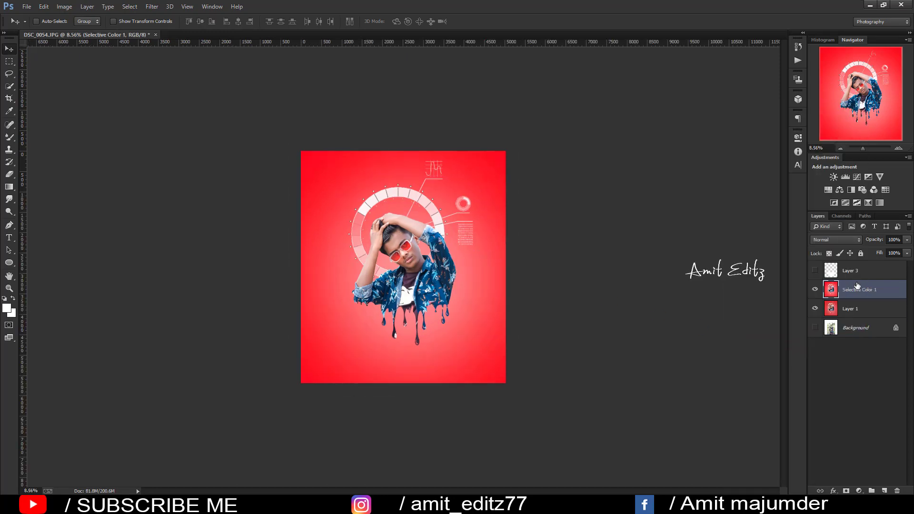
Duplicate the Selective Color 1 layer into a copy above it, keeping Layer 3 hidden
click(815, 270)
ctrl+click(859, 272)
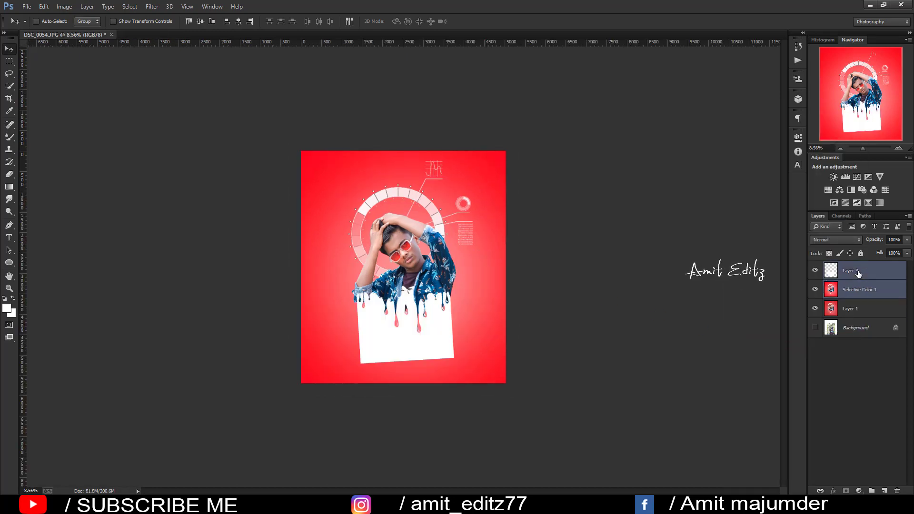
click(815, 271)
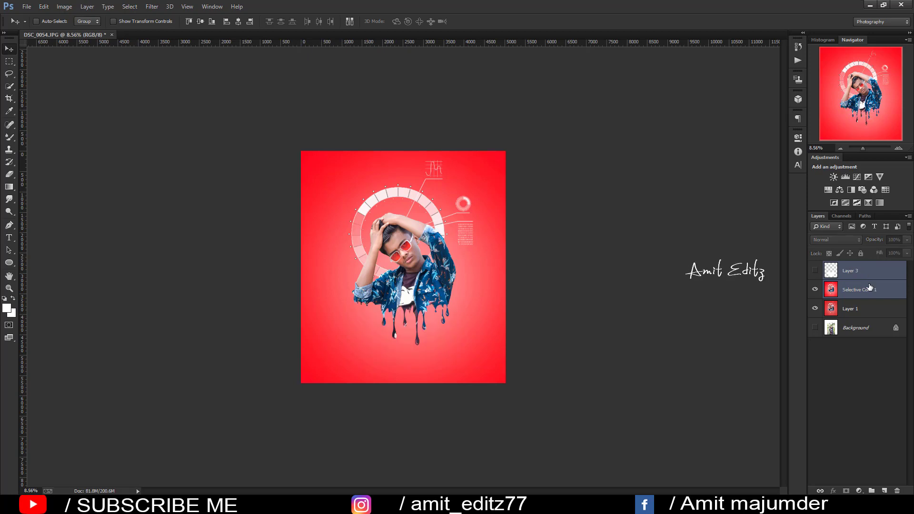
click(871, 296)
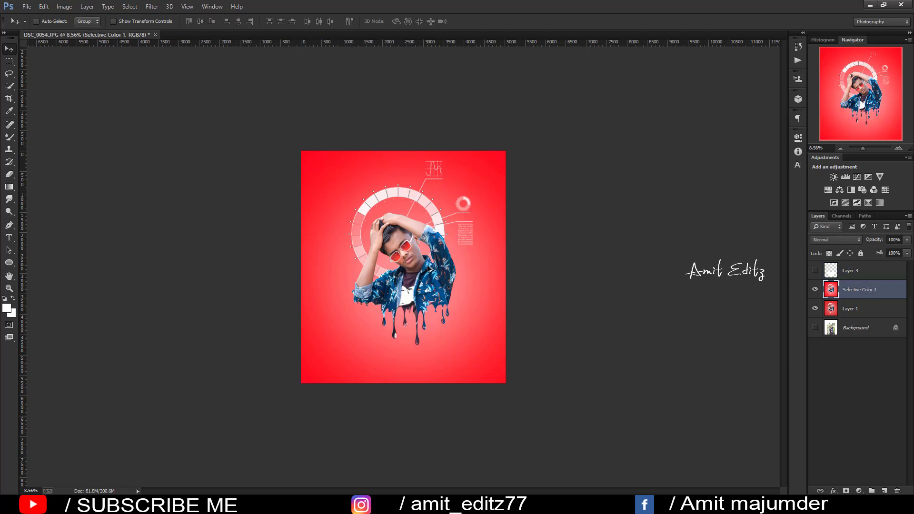
scroll(774, 326, up, 1)
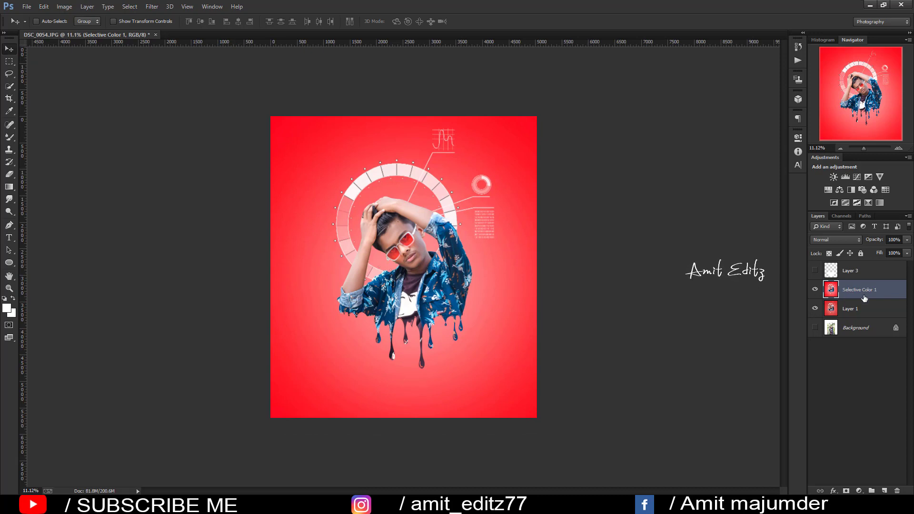
drag(852, 290, 884, 490)
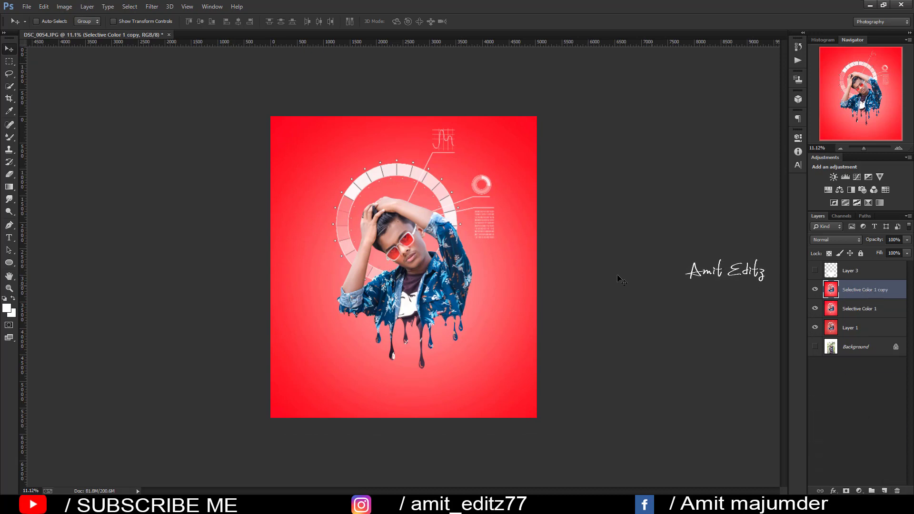
scroll(572, 261, up, 1)
scroll(314, 172, down, 1)
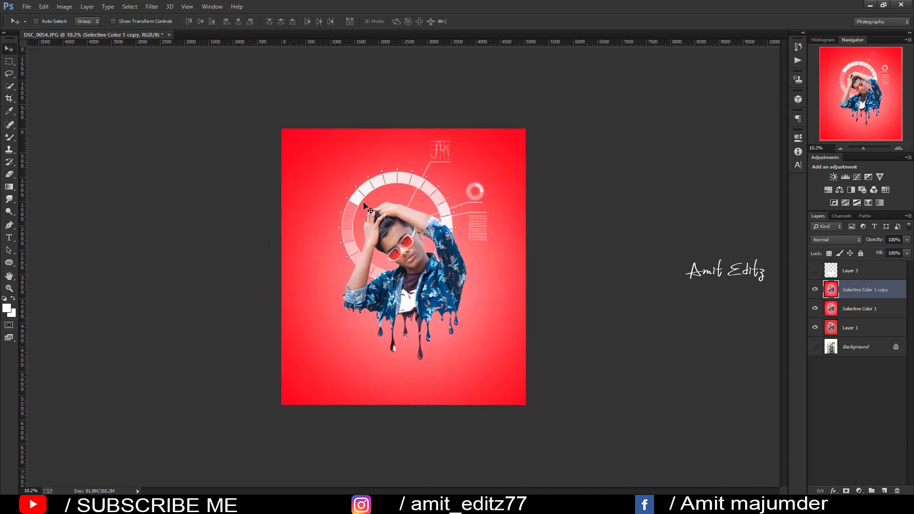
scroll(548, 281, down, 1)
scroll(547, 281, down, 1)
scroll(547, 281, up, 1)
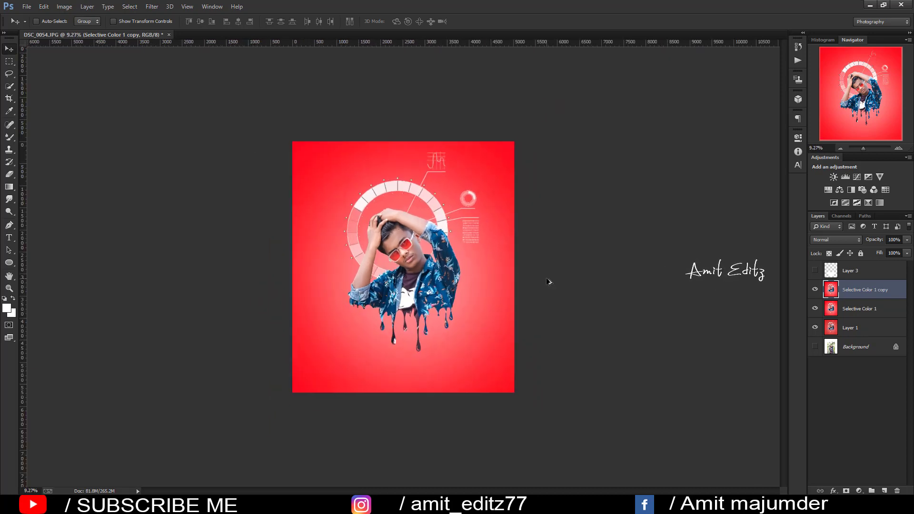
Burn the forehead midtones at 8% exposure with a 150 px brush
click(9, 211)
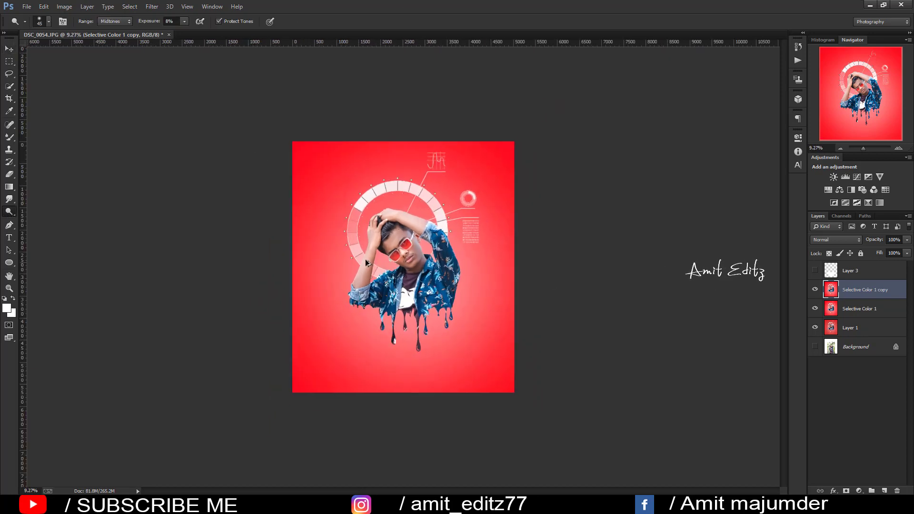
scroll(421, 242, up, 4)
scroll(421, 242, up, 6)
scroll(407, 236, up, 2)
scroll(393, 221, up, 3)
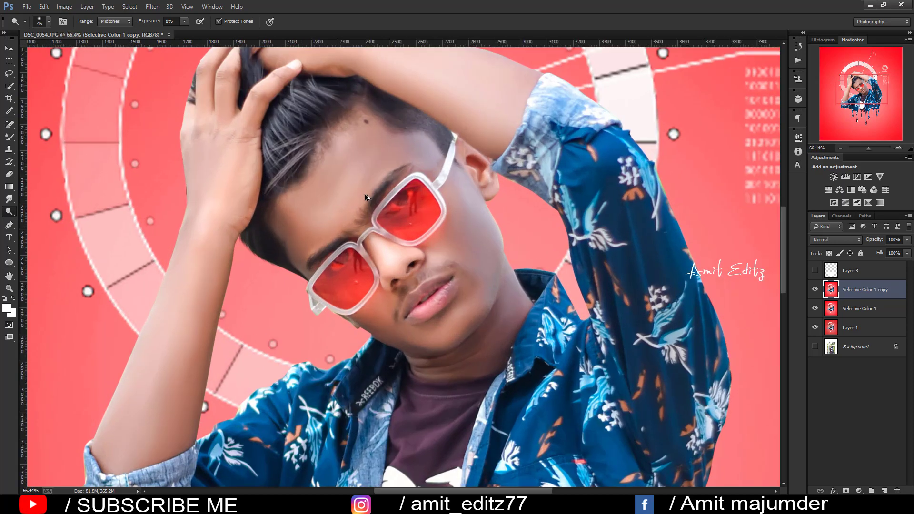
scroll(365, 194, up, 2)
key(bracketright)
key(bracketright)
key(bracketright)
key(bracketright)
key(bracketright)
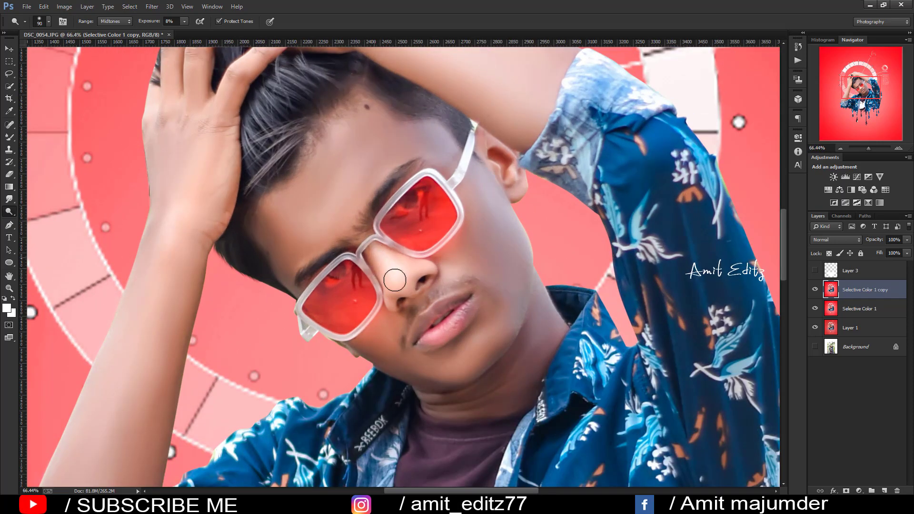
key(bracketright)
key(bracketright)
key(bracketright)
key(bracketright)
mouse_move(357, 137)
mouse_down()
mouse_move(433, 143)
mouse_move(368, 139)
mouse_up()
Dodge the face, neck and arms with Midtones at 8% exposure, brush resized to 100–200 px
key(bracketleft)
key(bracketleft)
key(bracketleft)
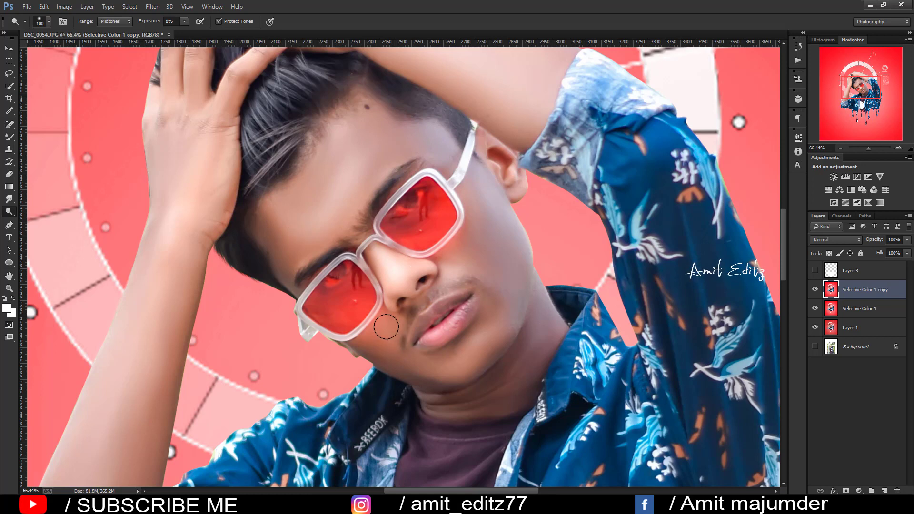
scroll(454, 264, down, 2)
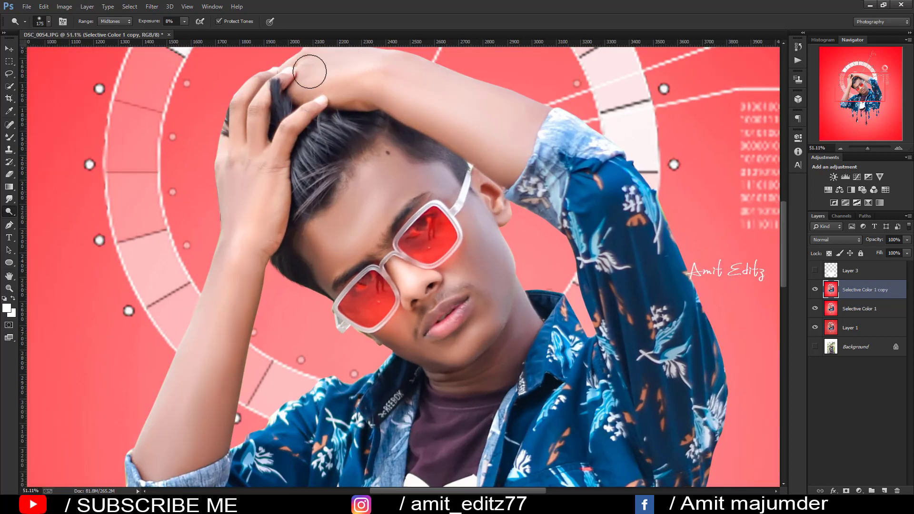
key(bracketright)
key(bracketright)
key(bracketright)
key(bracketleft)
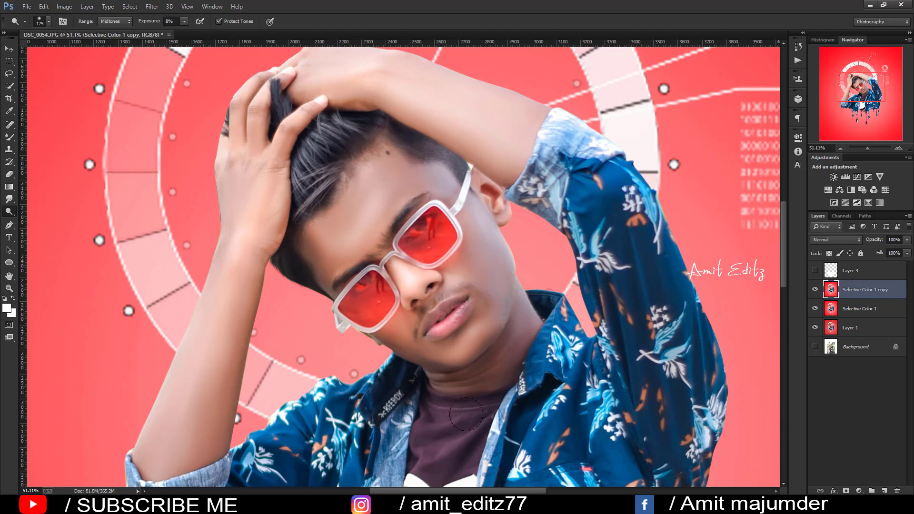
scroll(466, 414, down, 2)
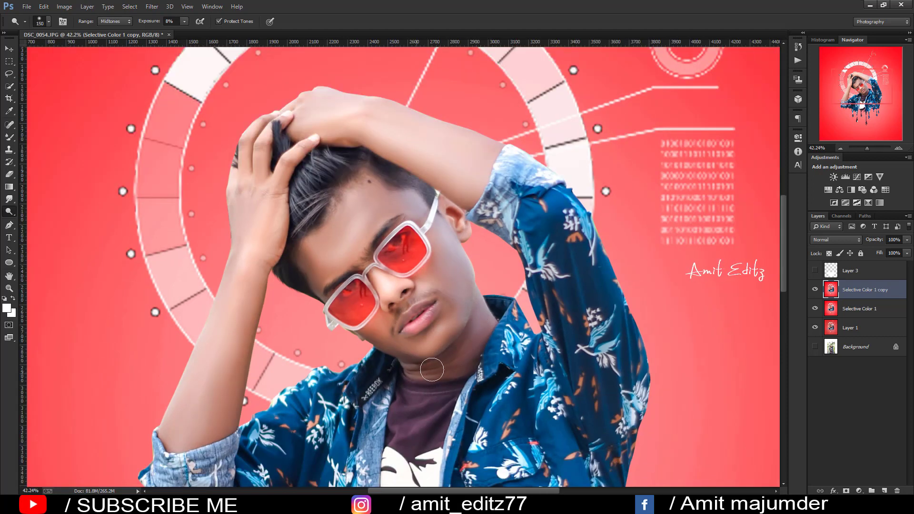
scroll(280, 286, down, 1)
key(bracketright)
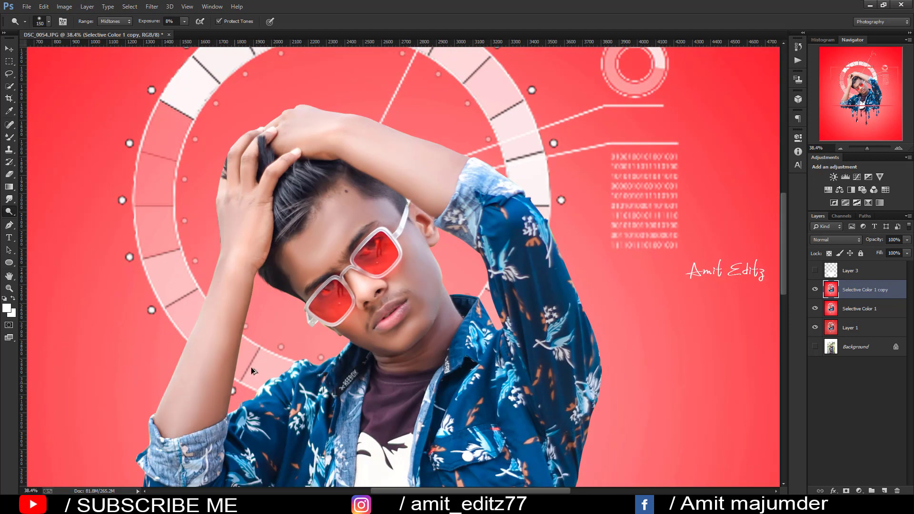
scroll(259, 370, down, 5)
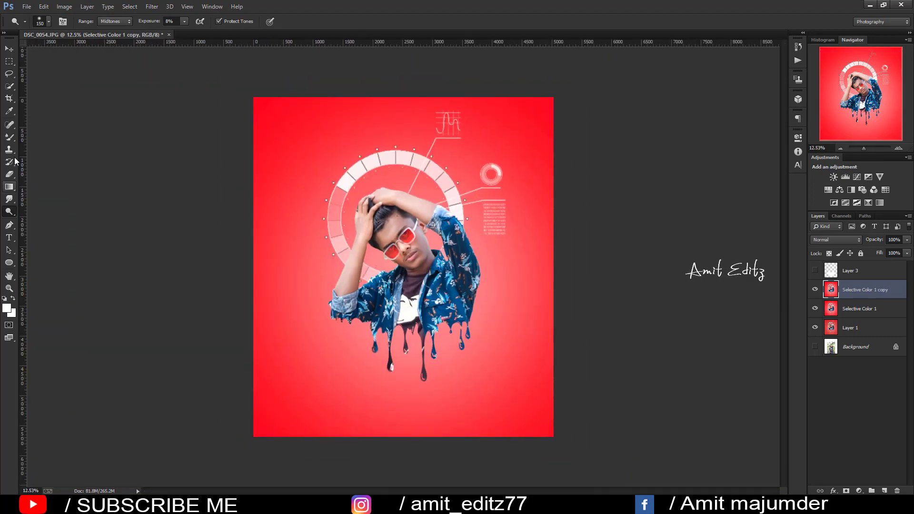
Switch to the Blur tool, zoom in on the raised arm and face, and set a 100 px brush
right_click(9, 199)
click(42, 198)
scroll(316, 324, up, 2)
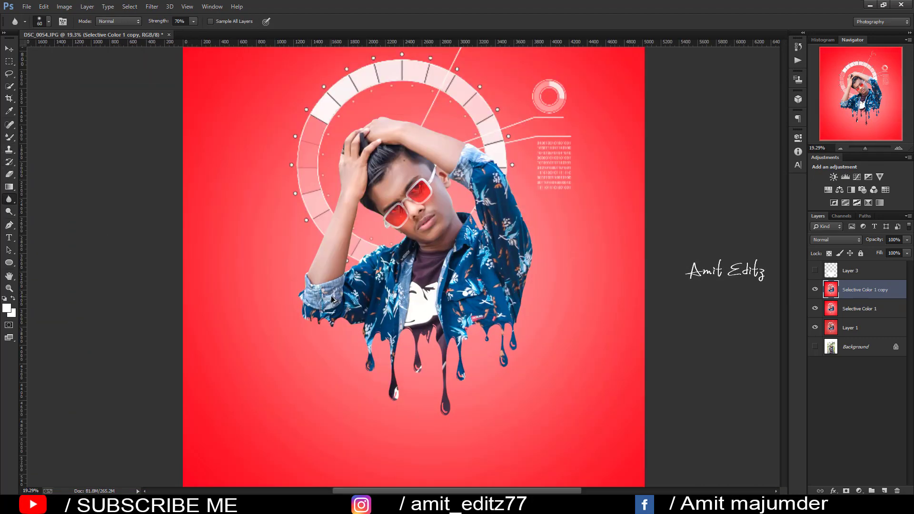
scroll(317, 323, up, 3)
scroll(315, 321, up, 4)
drag(265, 253, 223, 371)
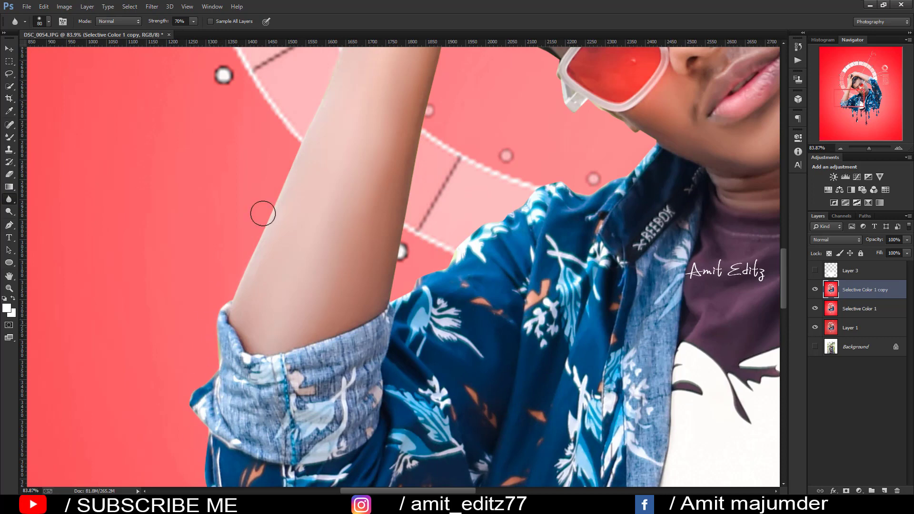
drag(263, 214, 225, 394)
key(bracketright)
key(bracketright)
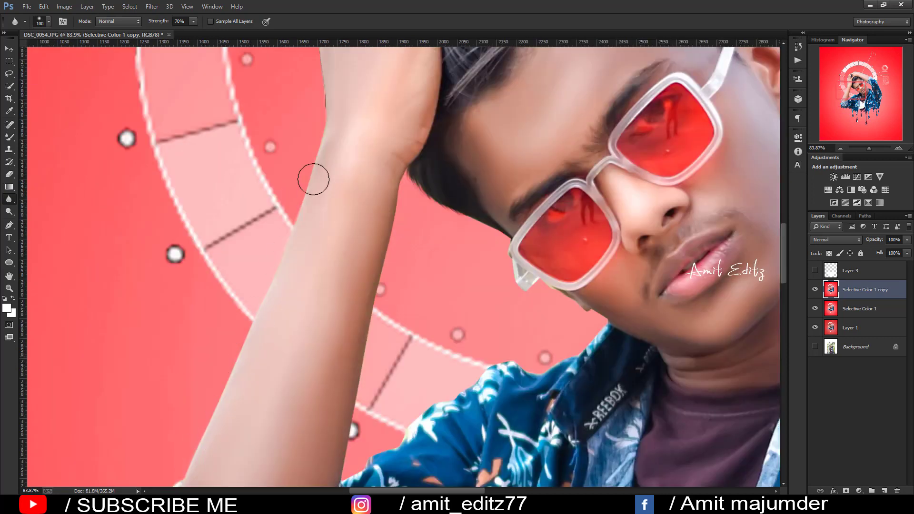
Blur the cut-out edges around the face, glasses, hair, hand, ear and jaw
drag(391, 336, 366, 198)
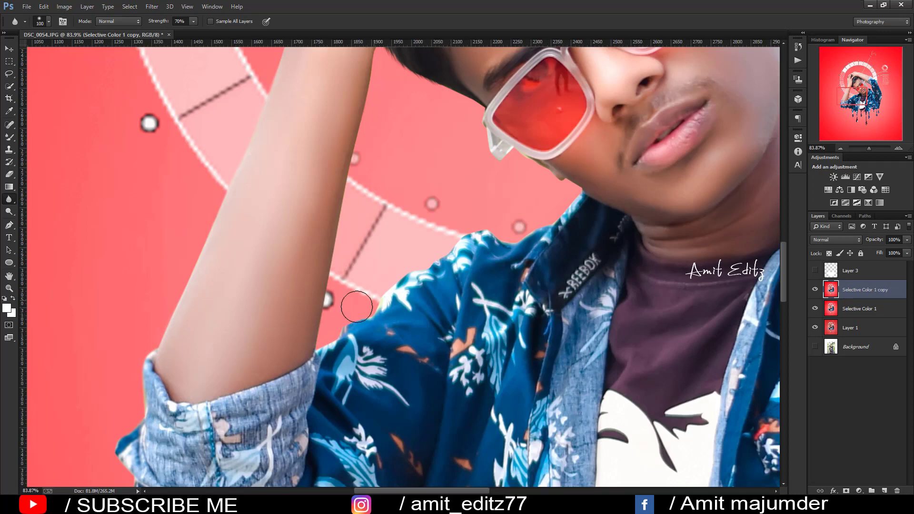
drag(535, 226, 478, 316)
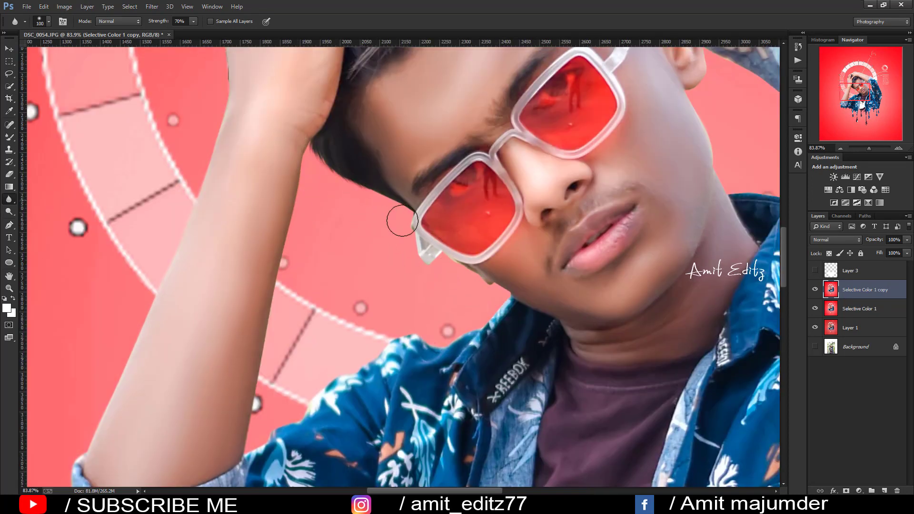
drag(214, 154, 219, 414)
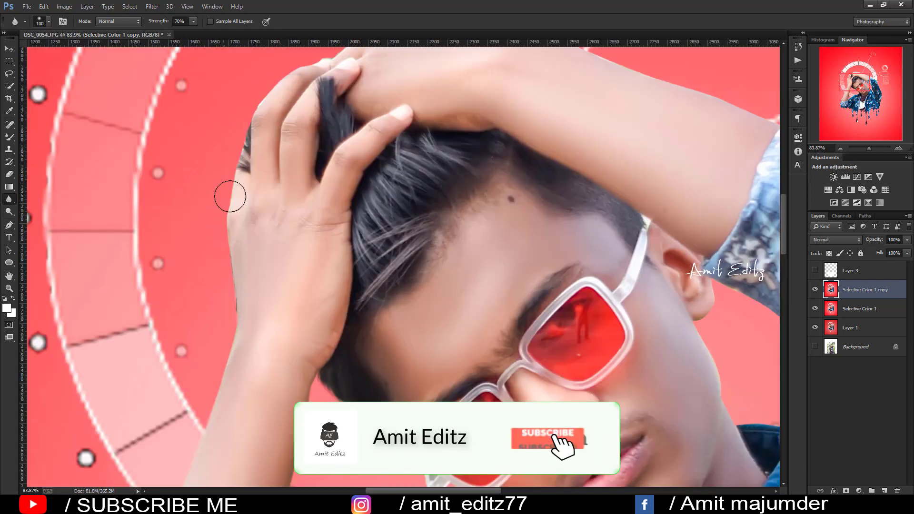
drag(205, 312, 148, 483)
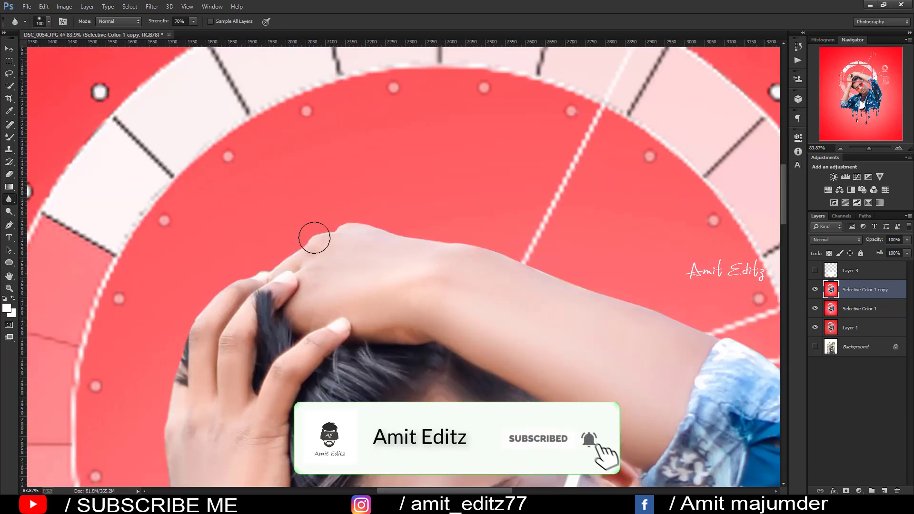
drag(664, 327, 411, 250)
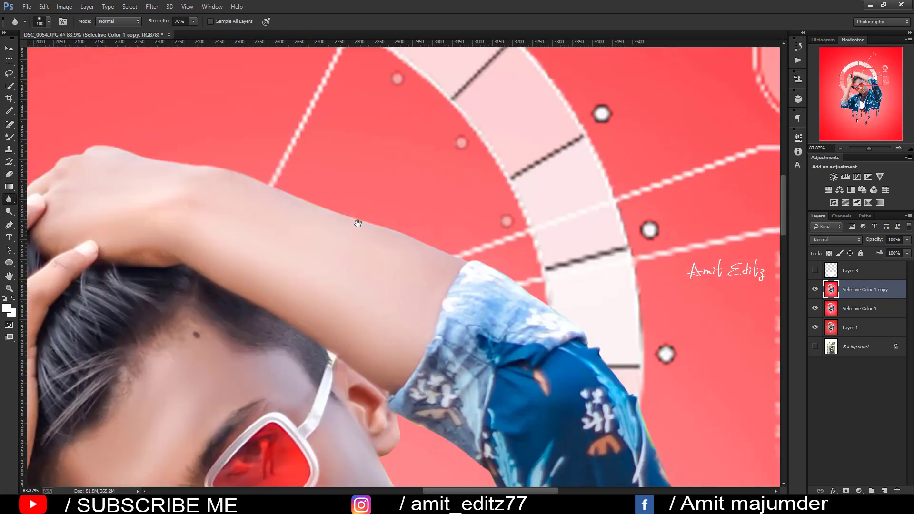
drag(627, 374, 515, 188)
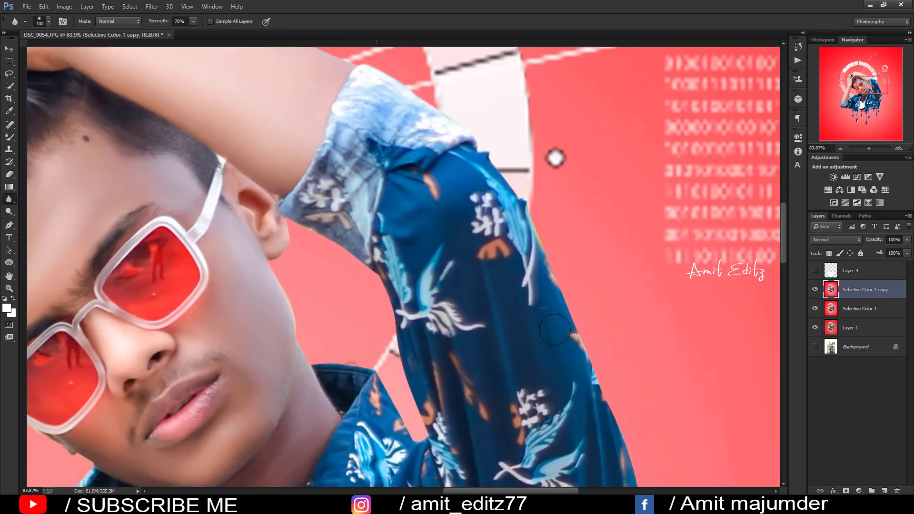
drag(277, 212, 301, 320)
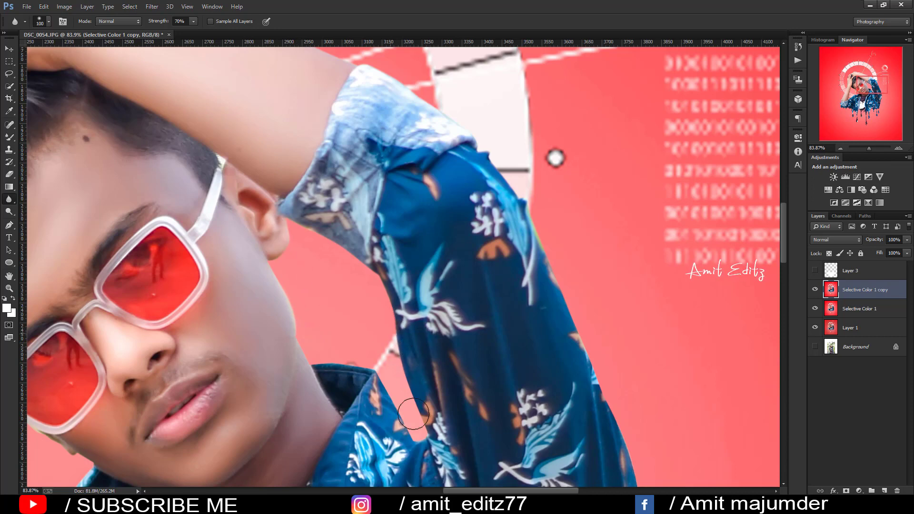
Soften the sleeve and collar edges, then zoom out to review the finished poster
drag(605, 356, 415, 108)
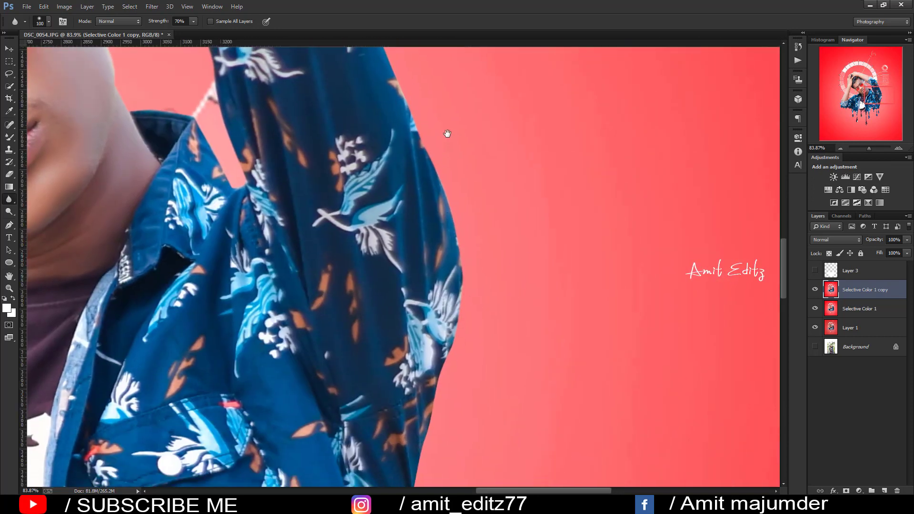
scroll(437, 224, down, 5)
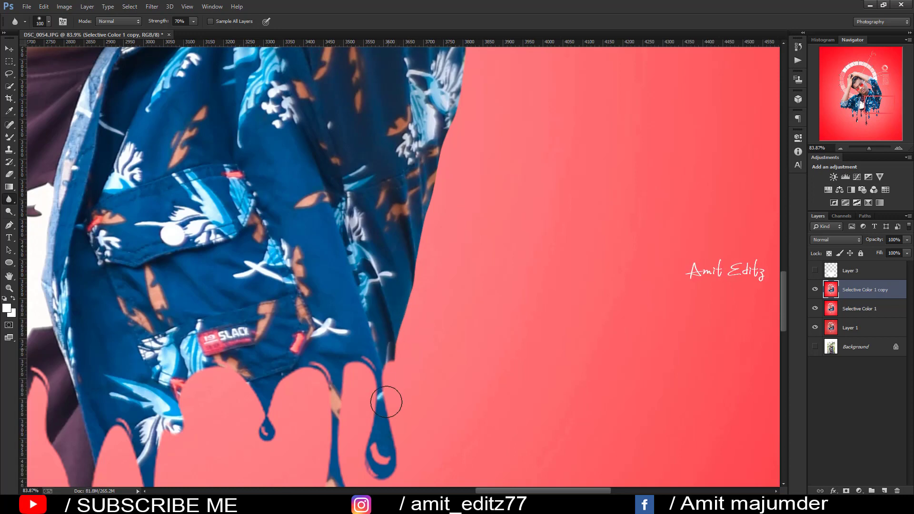
scroll(385, 351, down, 3)
scroll(386, 351, down, 5)
scroll(386, 351, down, 5)
scroll(386, 351, down, 2)
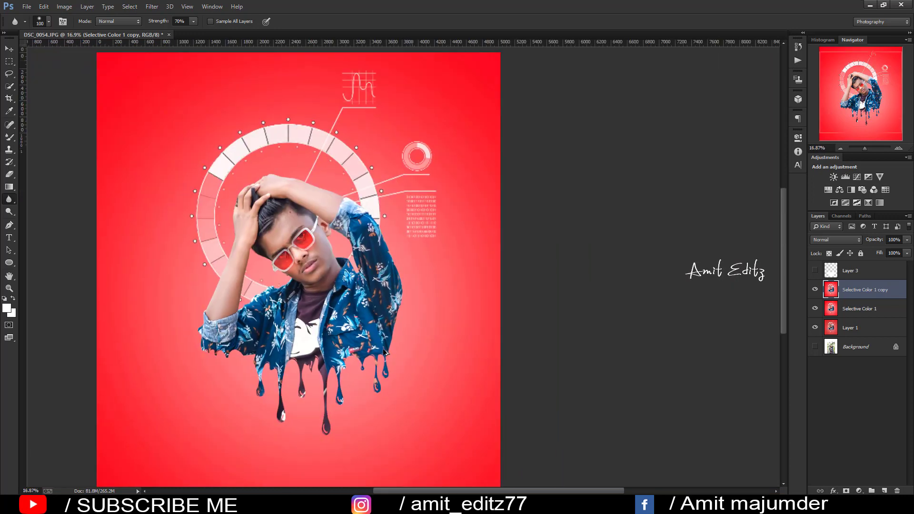
scroll(385, 352, down, 3)
scroll(386, 353, down, 3)
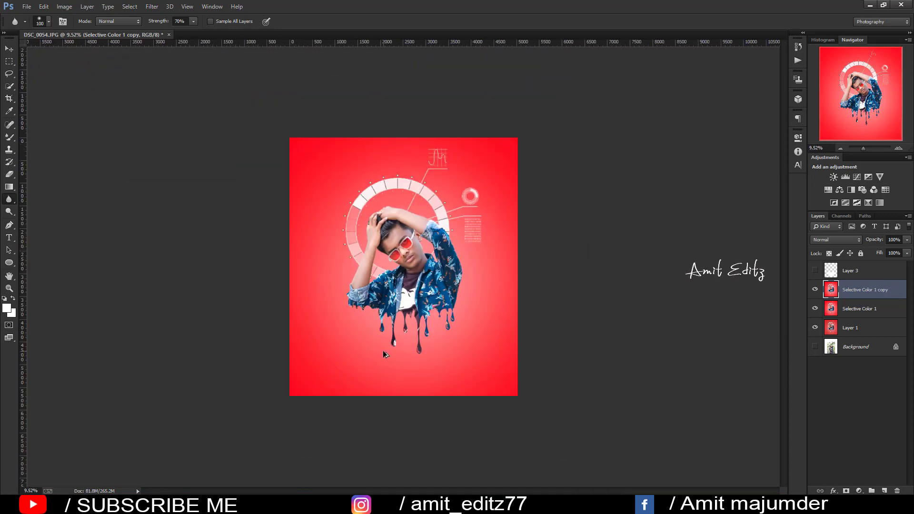
click(9, 49)
scroll(478, 303, down, 1)
scroll(465, 304, up, 2)
scroll(464, 304, up, 1)
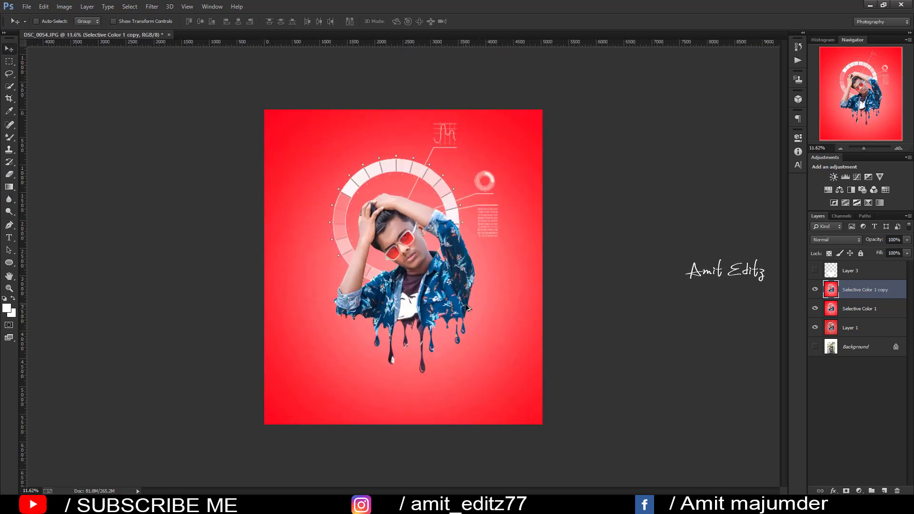
scroll(466, 308, up, 1)
scroll(466, 308, up, 1)
scroll(466, 307, up, 2)
scroll(466, 307, up, 1)
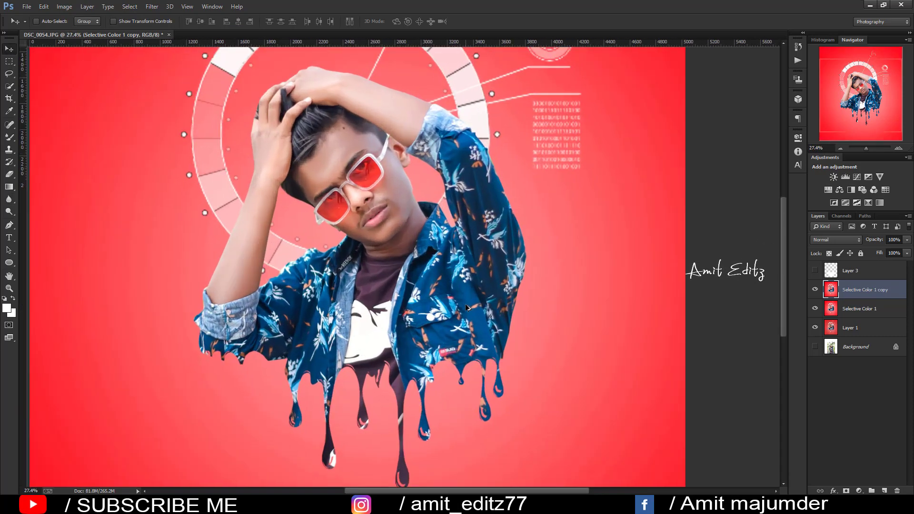
scroll(389, 239, down, 1)
scroll(389, 239, down, 1)
scroll(345, 185, up, 1)
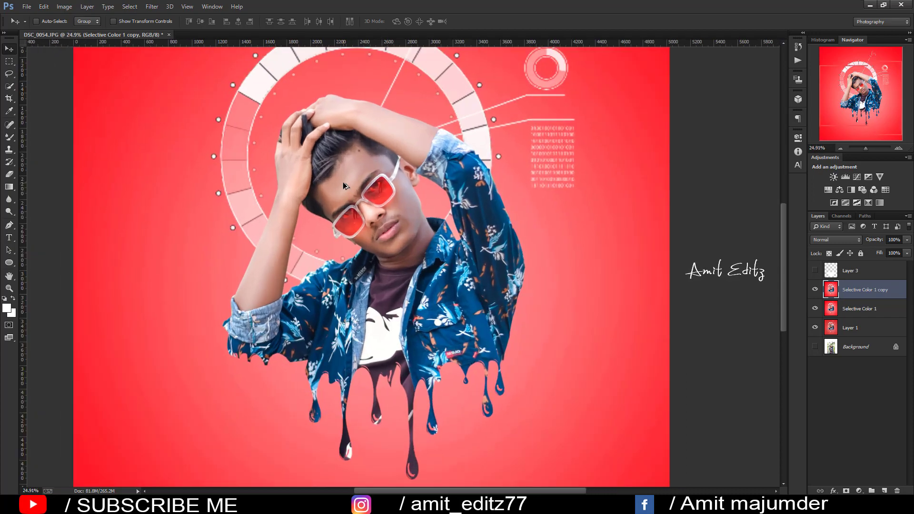
scroll(371, 224, down, 1)
scroll(394, 255, up, 1)
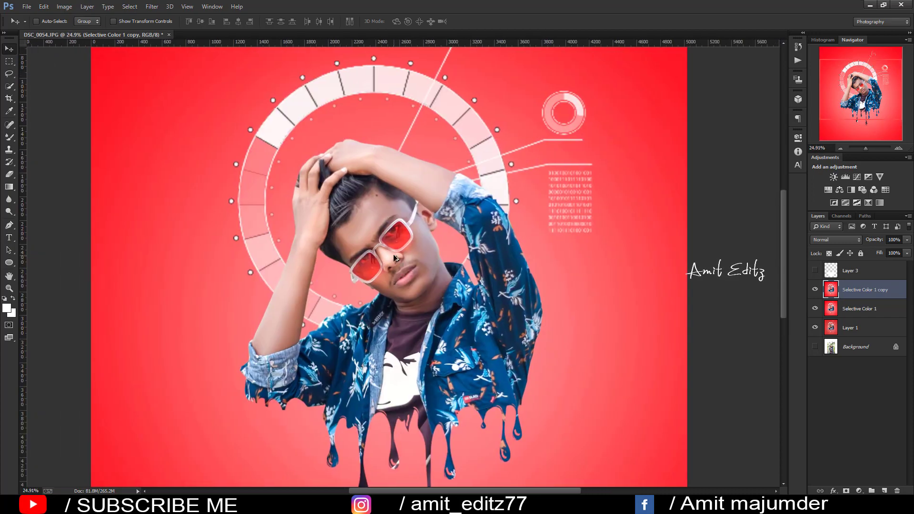
scroll(393, 254, up, 1)
scroll(393, 254, down, 1)
scroll(393, 254, down, 2)
scroll(393, 254, up, 1)
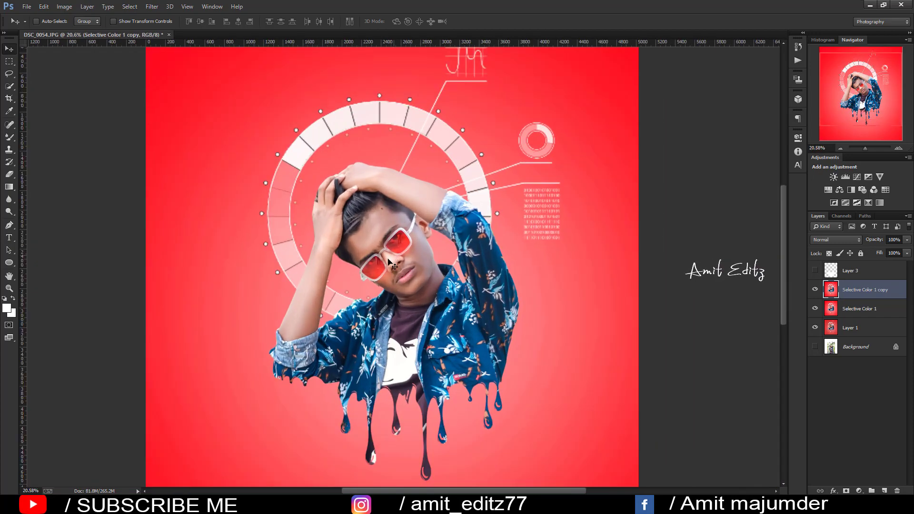